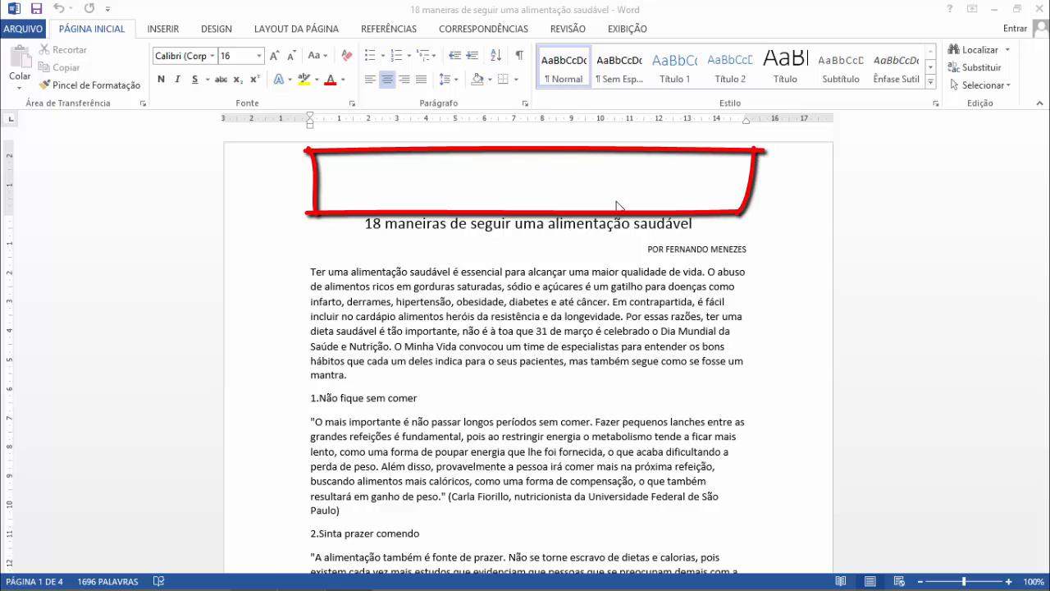
- Examine the blank header and footer areas at the top and bottom of the document's first page
{"action": "scroll", "coordinate": [648, 198], "scroll_direction": "down", "scroll_amount": 7}
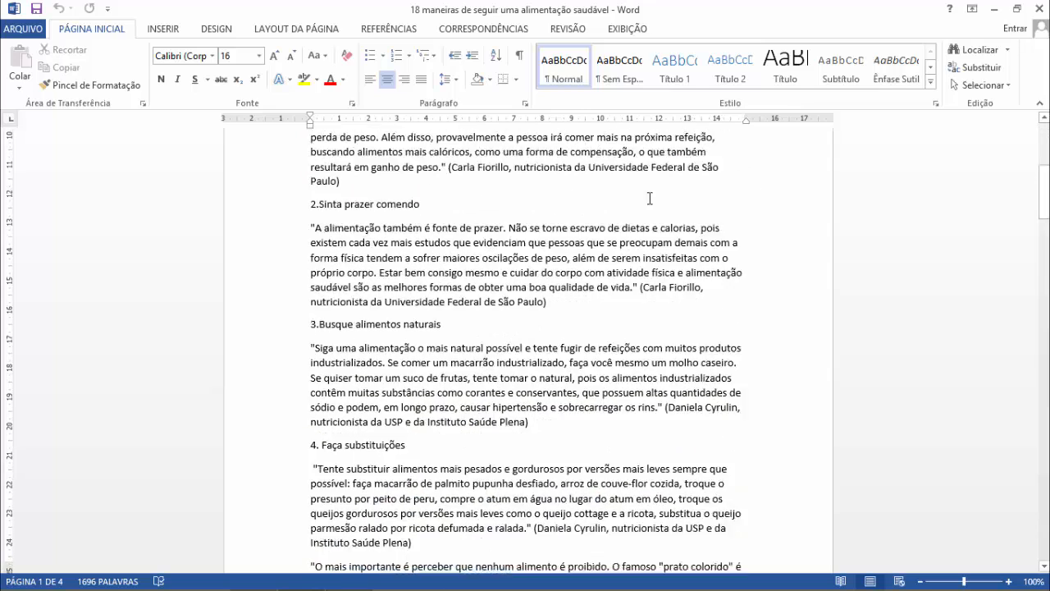
{"action": "scroll", "coordinate": [649, 198], "scroll_direction": "down", "scroll_amount": 3}
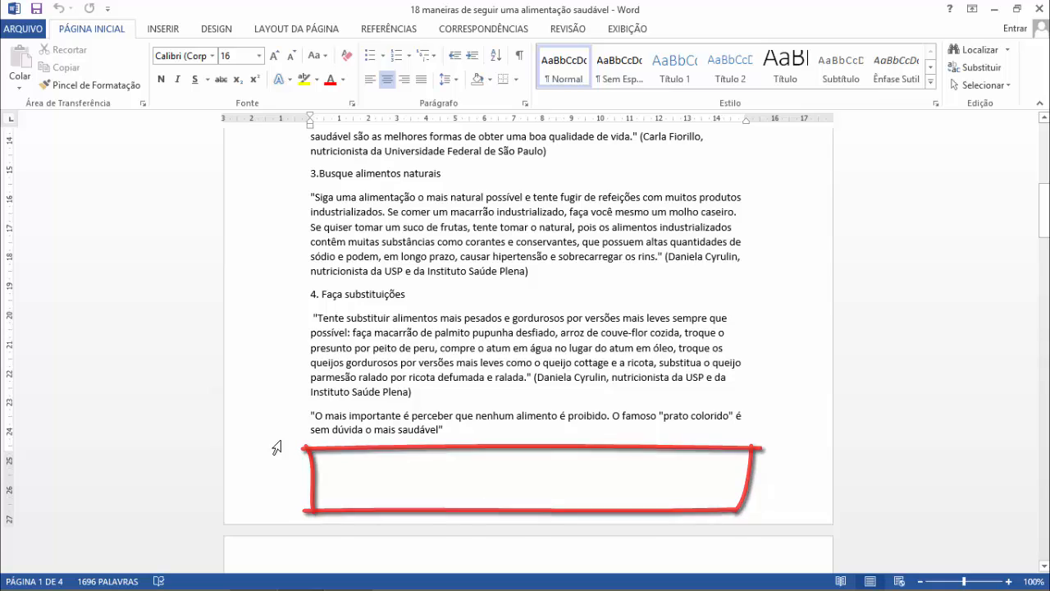
{"action": "scroll", "coordinate": [438, 468], "scroll_direction": "up", "scroll_amount": 3}
{"action": "scroll", "coordinate": [439, 468], "scroll_direction": "up", "scroll_amount": 8}
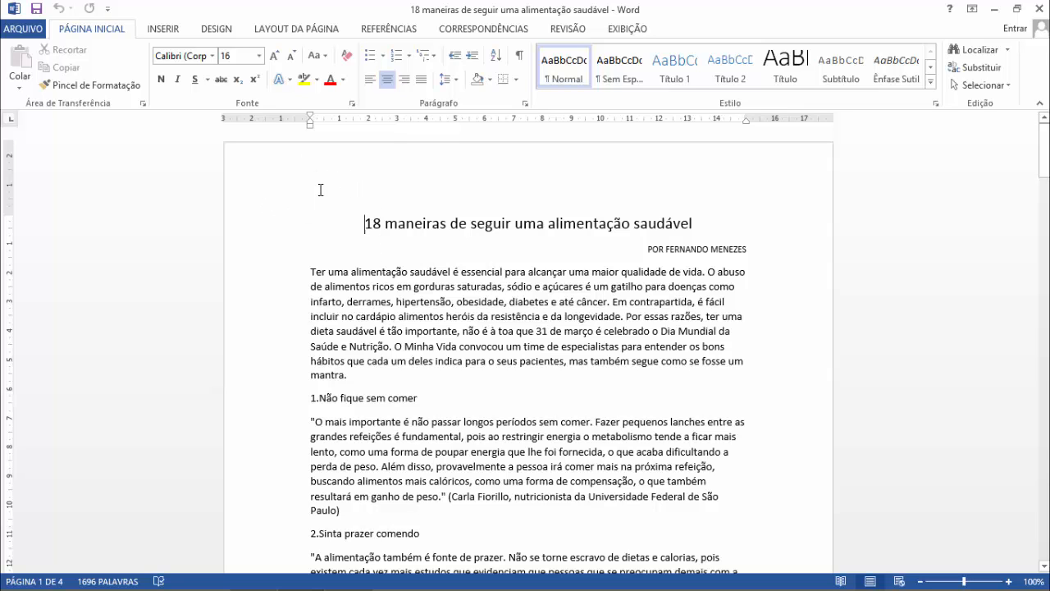
{"action": "scroll", "coordinate": [601, 215], "scroll_direction": "down", "scroll_amount": 8}
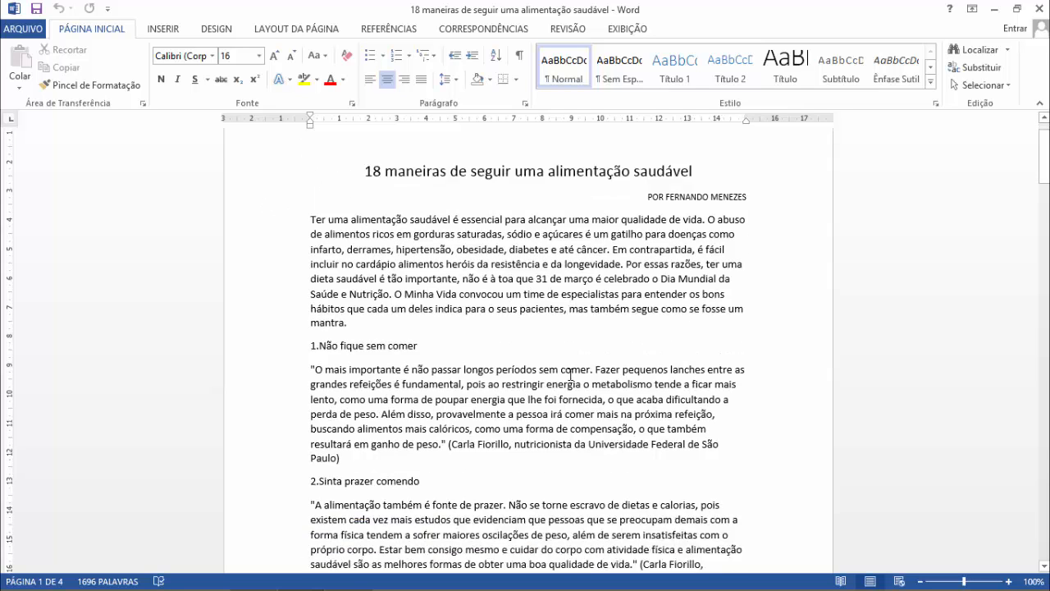
{"action": "scroll", "coordinate": [432, 507], "scroll_direction": "down", "scroll_amount": 3}
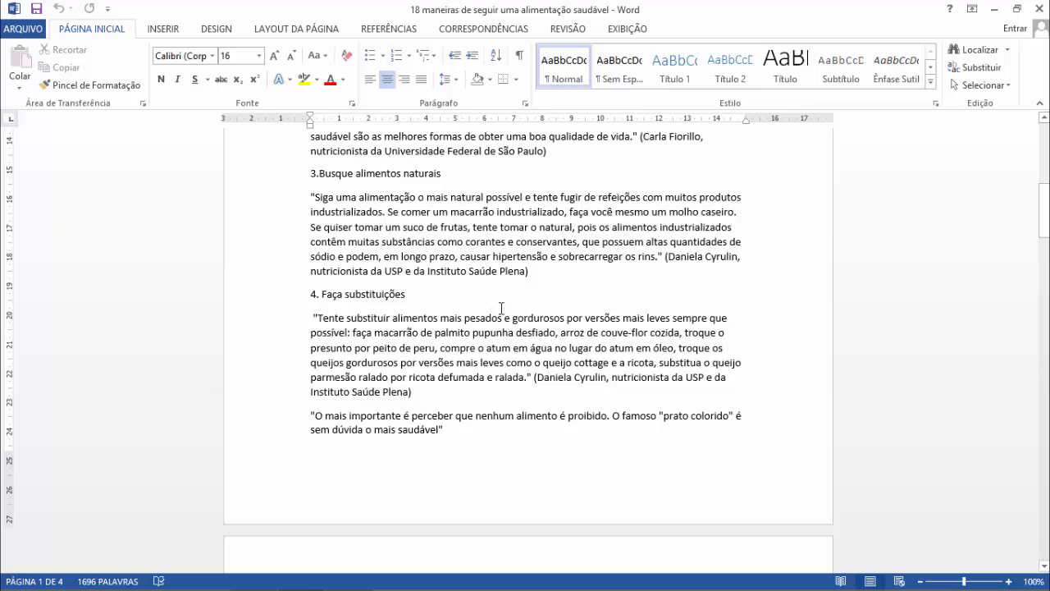
{"action": "scroll", "coordinate": [500, 308], "scroll_direction": "up", "scroll_amount": 8}
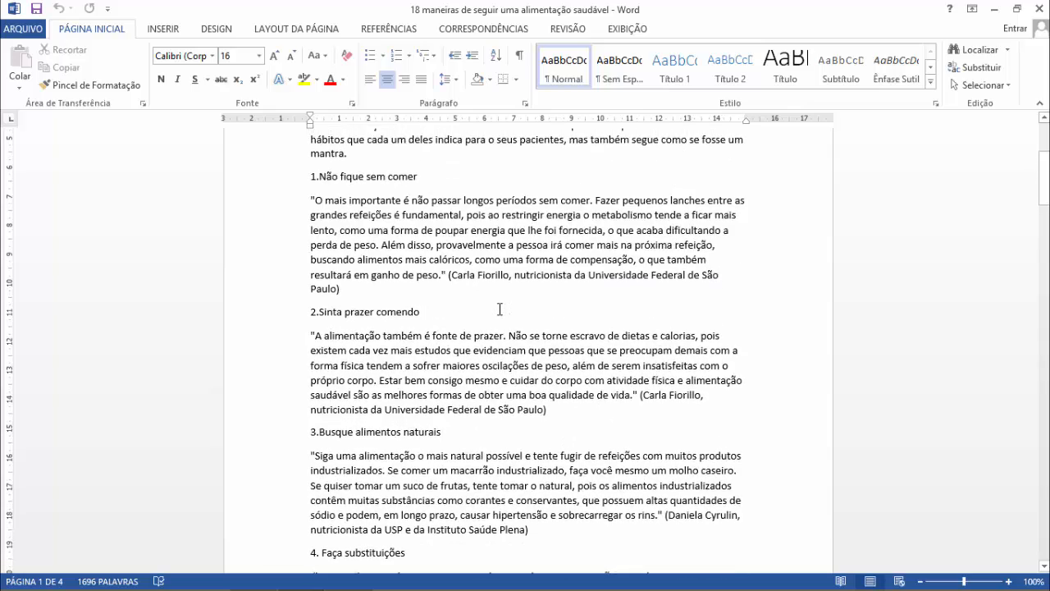
{"action": "scroll", "coordinate": [500, 309], "scroll_direction": "up", "scroll_amount": 3}
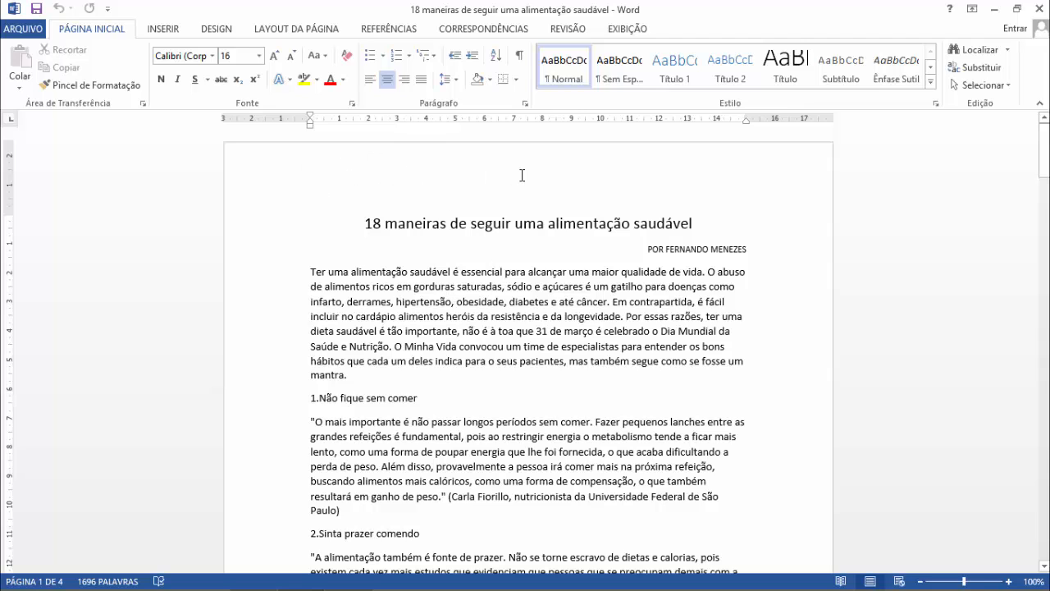
{"action": "scroll", "coordinate": [510, 188], "scroll_direction": "down", "scroll_amount": 11}
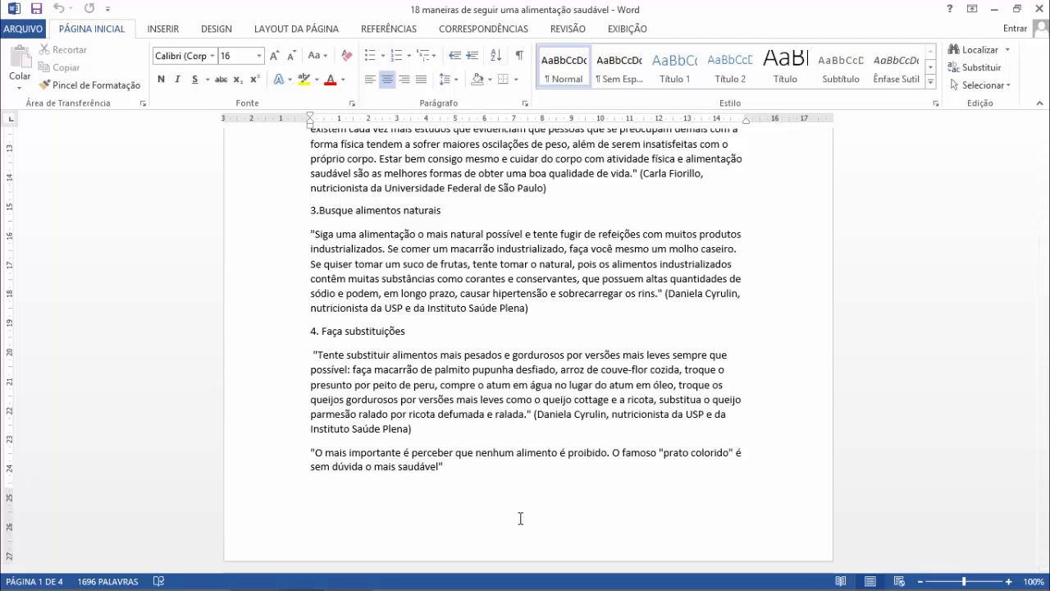
{"action": "scroll", "coordinate": [520, 517], "scroll_direction": "up", "scroll_amount": 11}
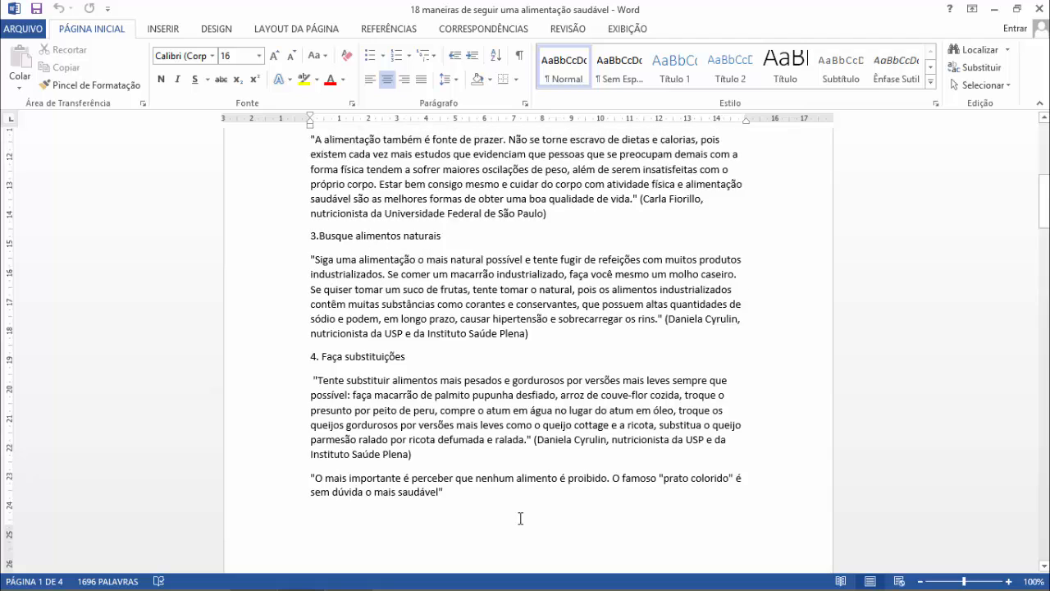
{"action": "scroll", "coordinate": [520, 517], "scroll_direction": "up", "scroll_amount": 1}
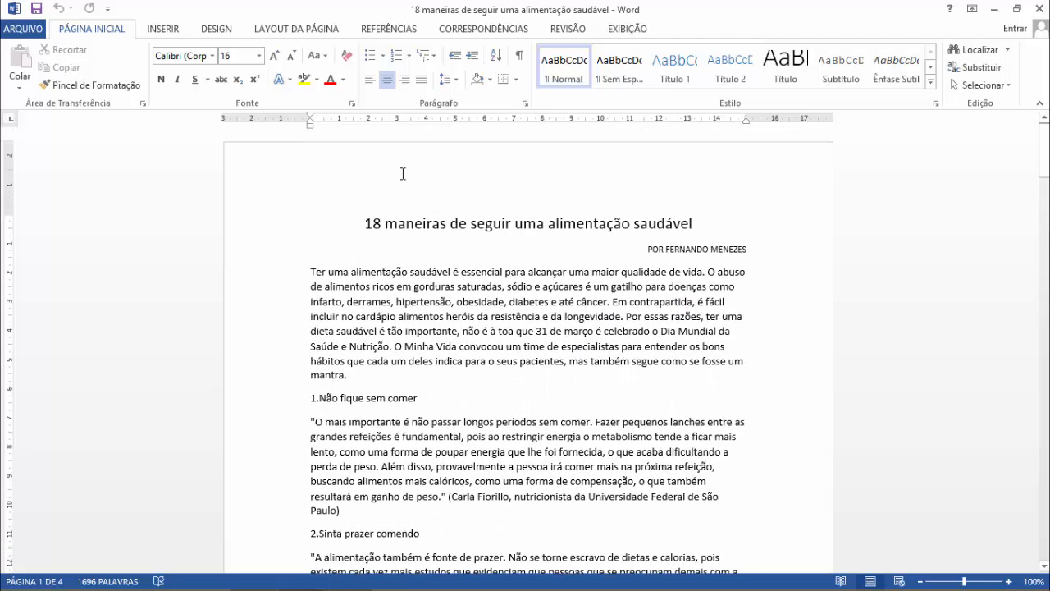
{"action": "scroll", "coordinate": [402, 175], "scroll_direction": "down", "scroll_amount": 1}
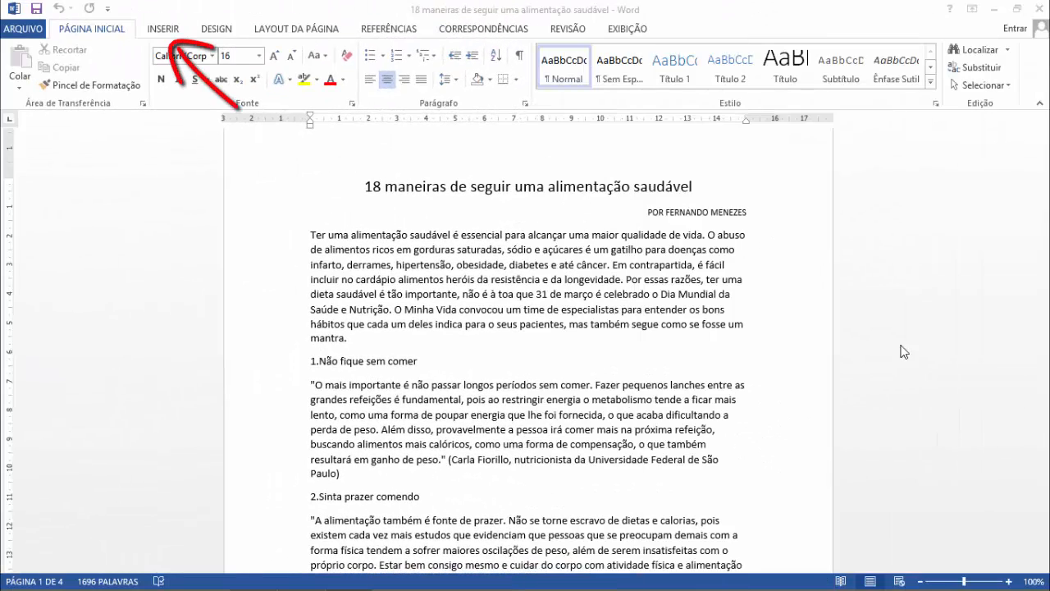
- Open the page header for editing through the Editar Cabeçalho command, and close header editing again
{"action": "left_click", "coordinate": [166, 33]}
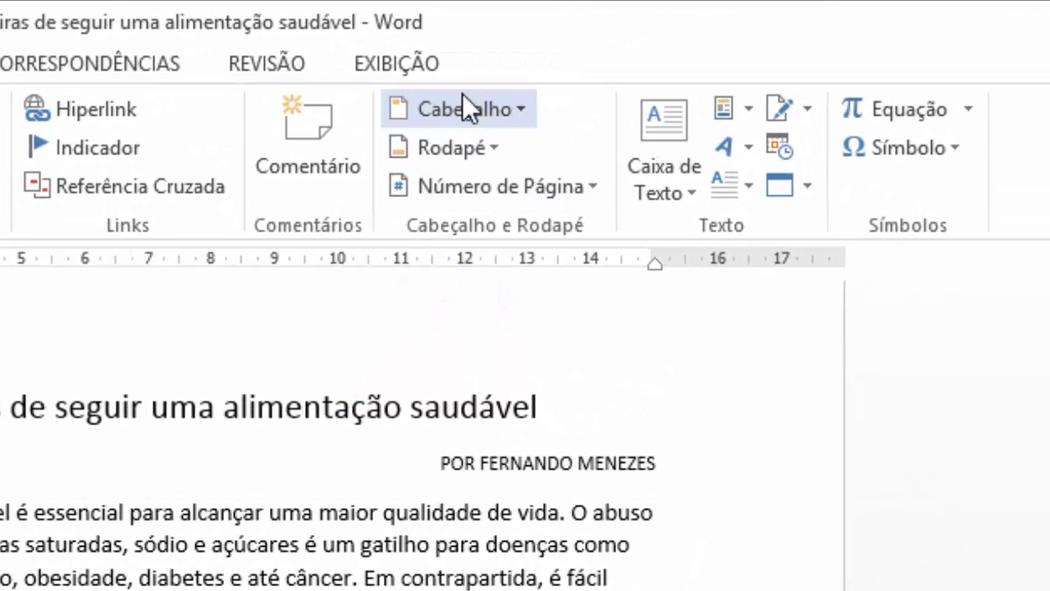
{"action": "left_click", "coordinate": [462, 117]}
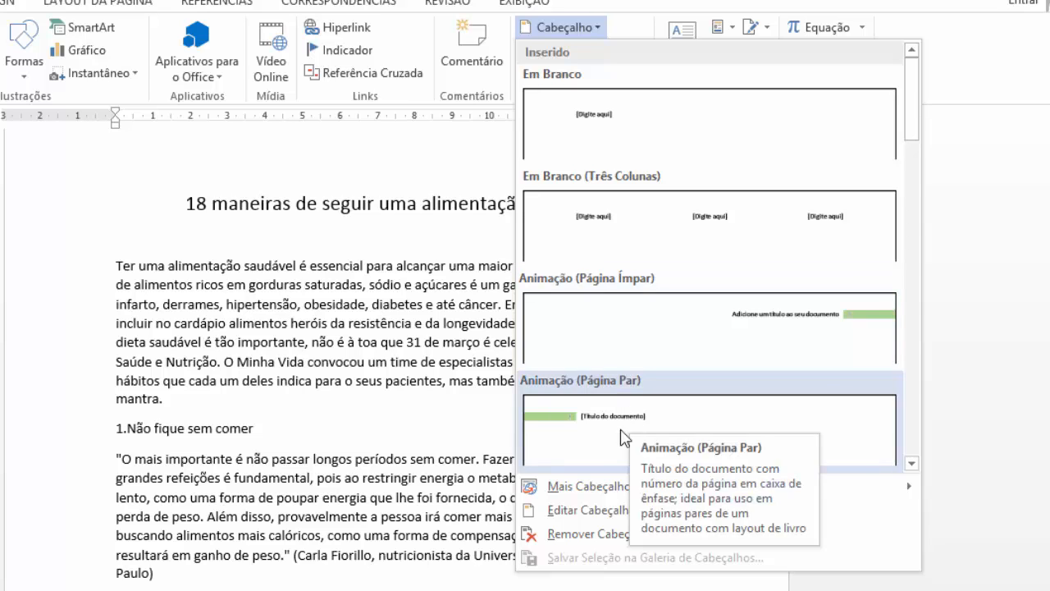
{"action": "left_click", "coordinate": [602, 510]}
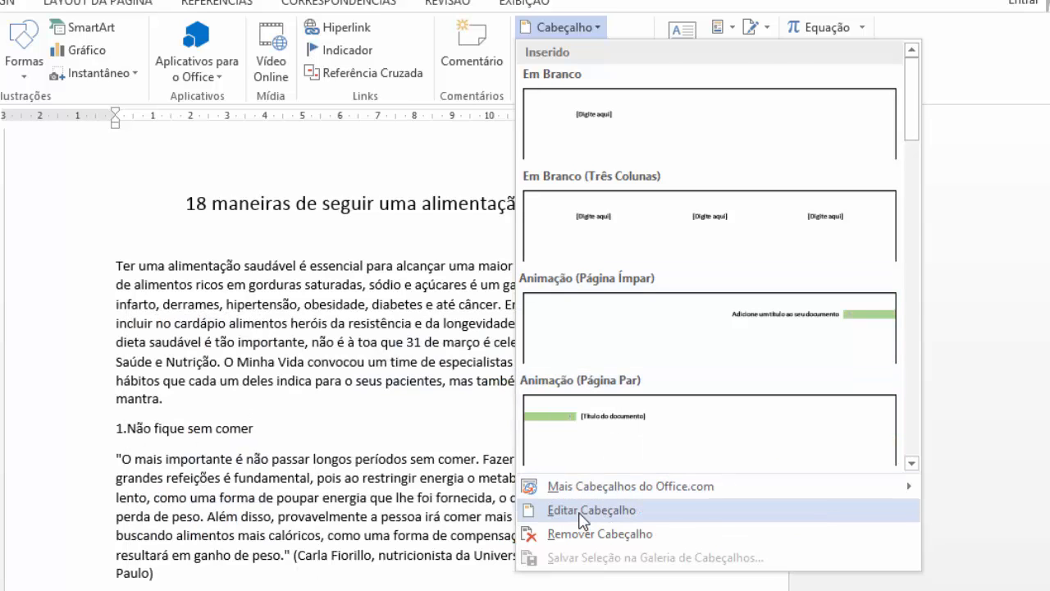
{"action": "left_click", "coordinate": [563, 508]}
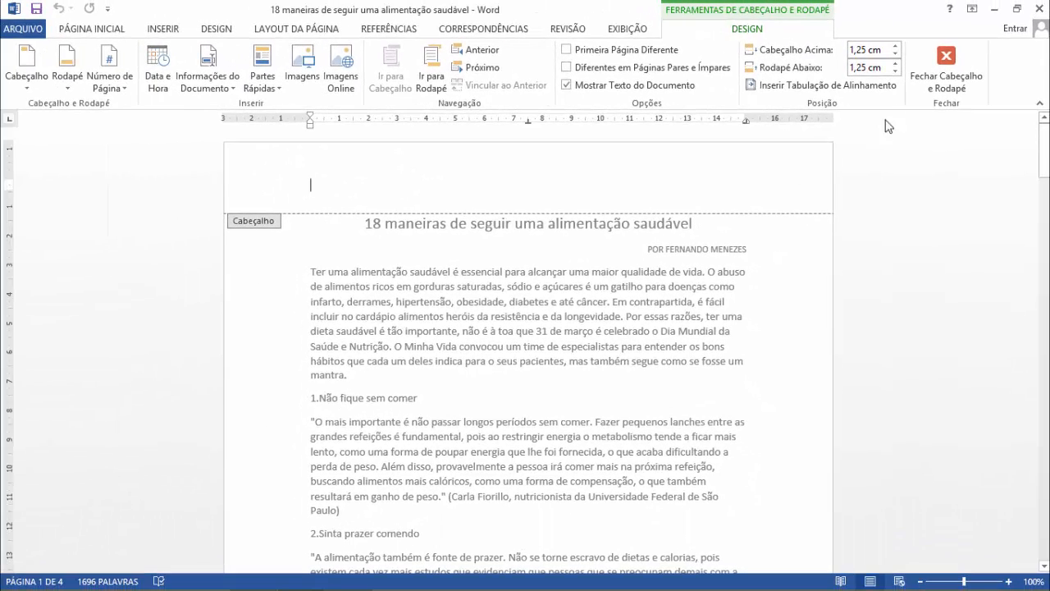
{"action": "left_click", "coordinate": [948, 64]}
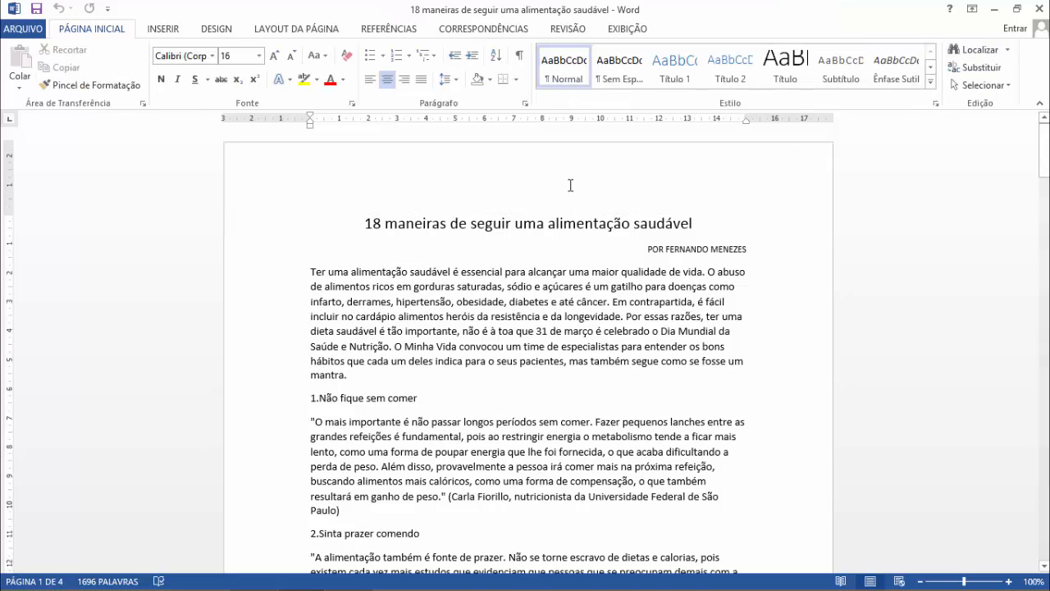
- Open the first page's header for editing and review the built-in header and footer designs
{"action": "double_click", "coordinate": [453, 186]}
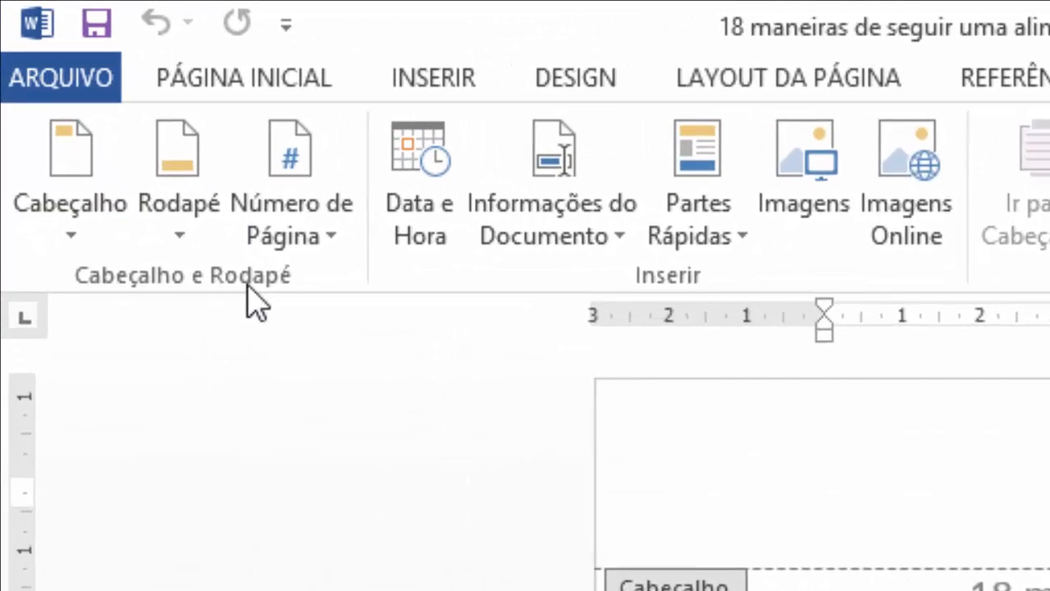
{"action": "left_click", "coordinate": [99, 272]}
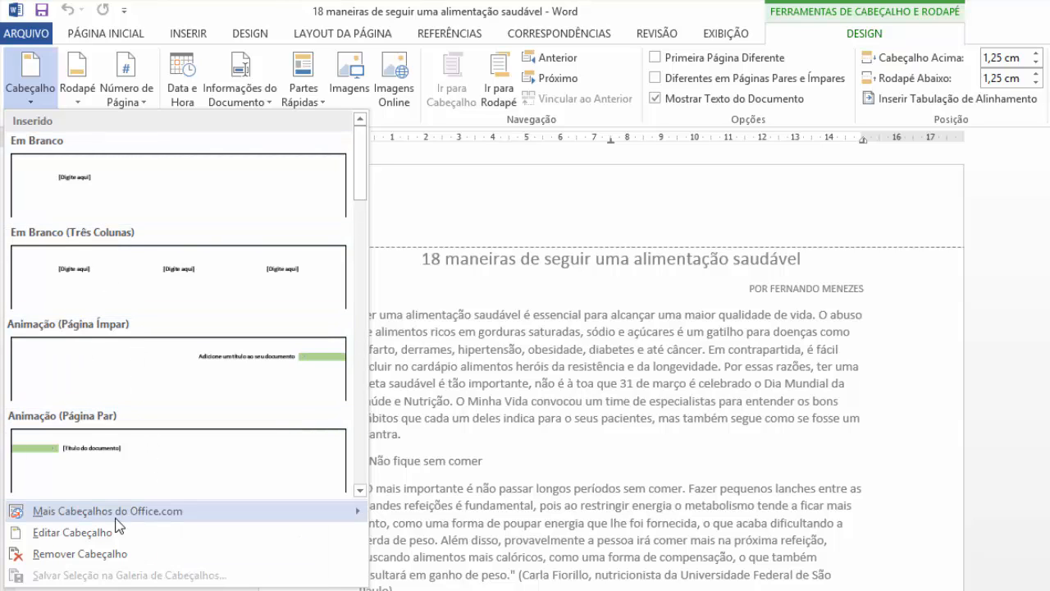
{"action": "mouse_move", "coordinate": [80, 513]}
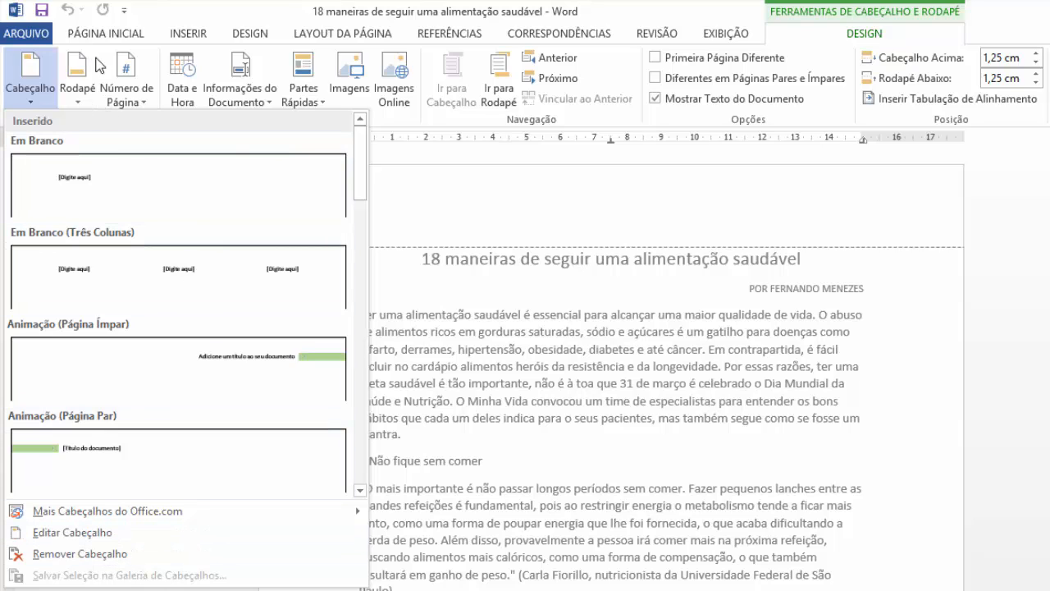
{"action": "left_click", "coordinate": [82, 72]}
{"action": "left_click", "coordinate": [82, 72]}
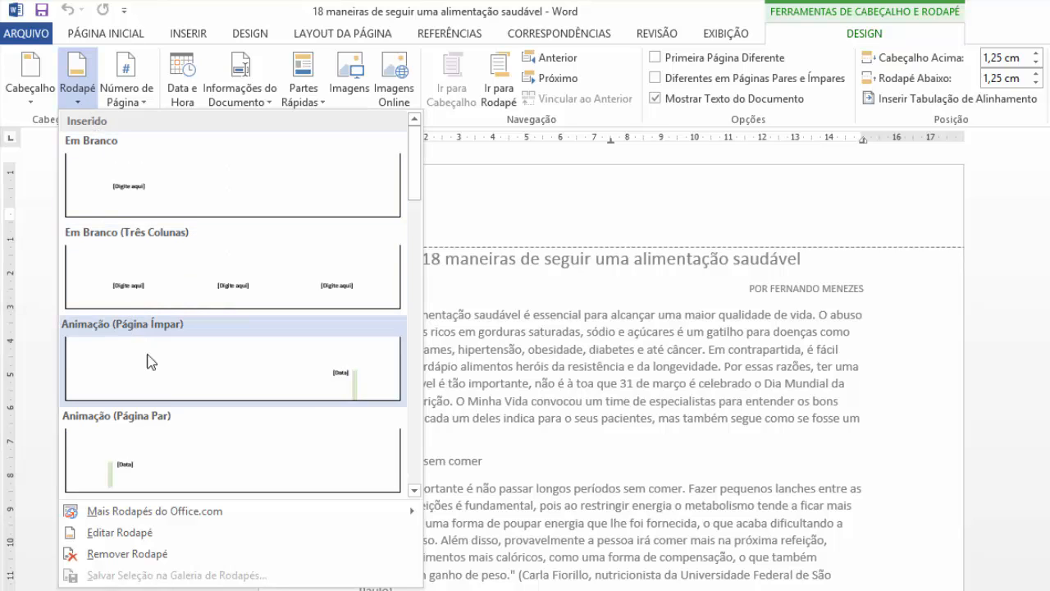
{"action": "mouse_move", "coordinate": [152, 516]}
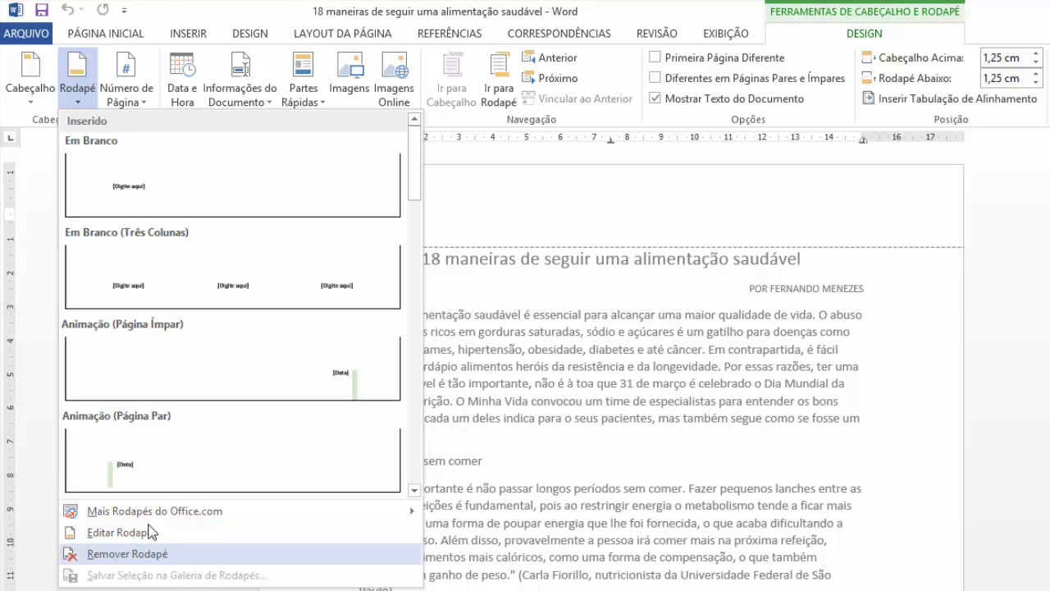
- Insert a page number at the end of the page using the Número sem Formatação 3 design
{"action": "left_click", "coordinate": [139, 97]}
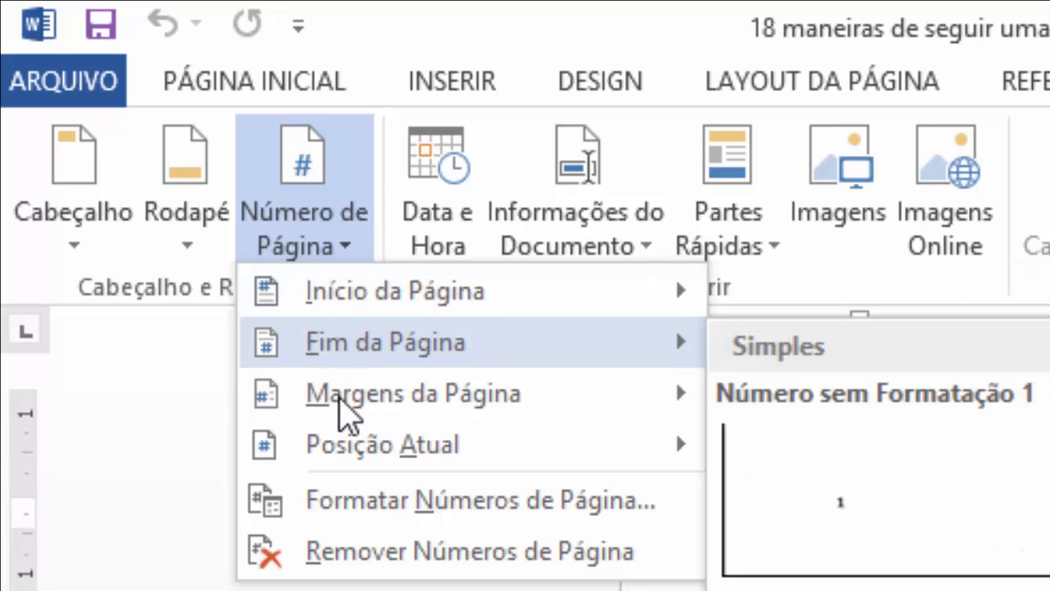
{"action": "mouse_move", "coordinate": [343, 450]}
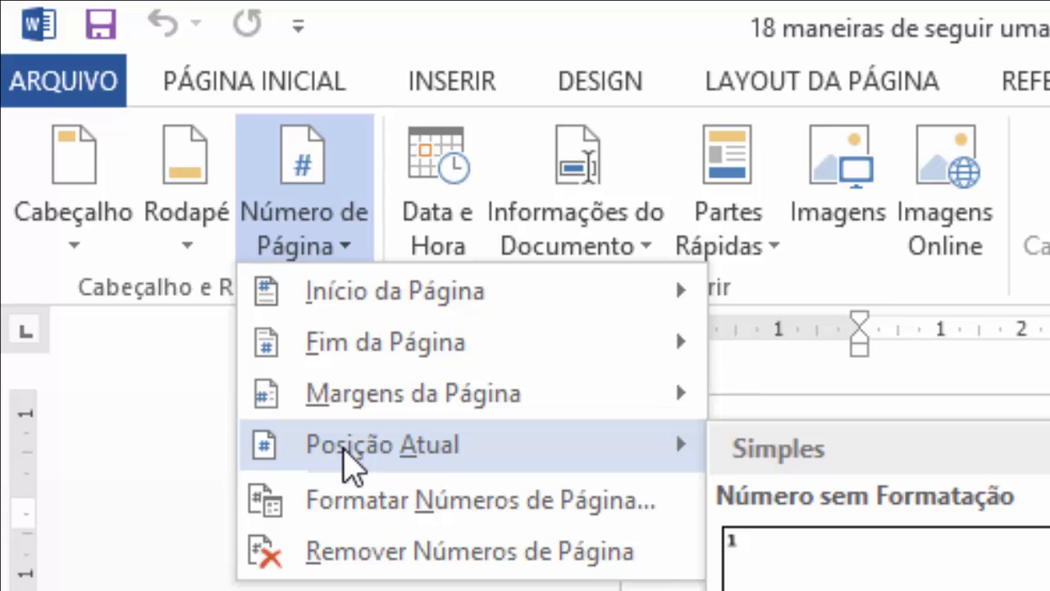
{"action": "mouse_move", "coordinate": [366, 344]}
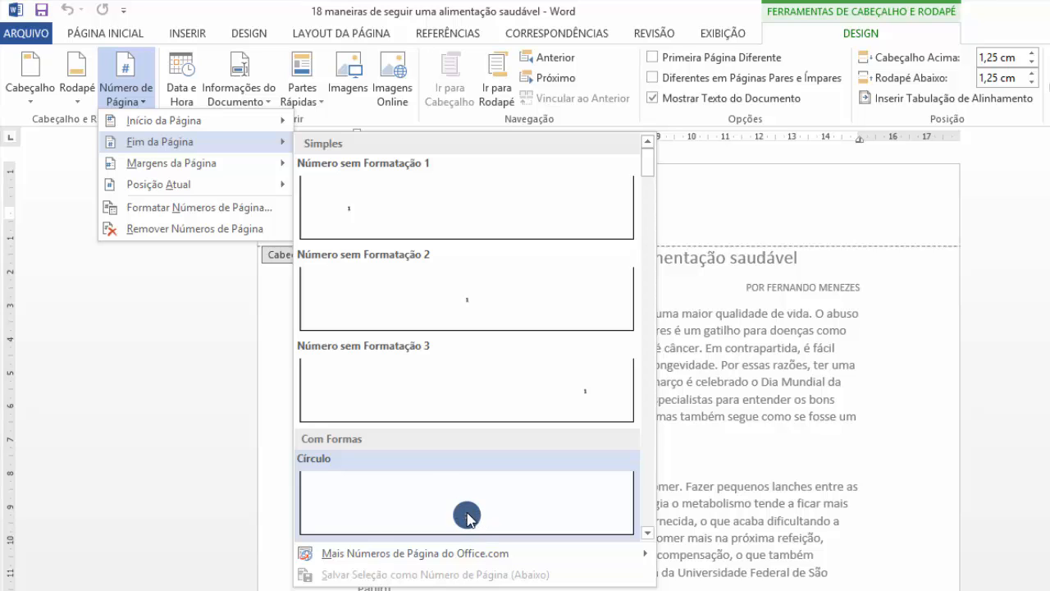
{"action": "left_click", "coordinate": [509, 384]}
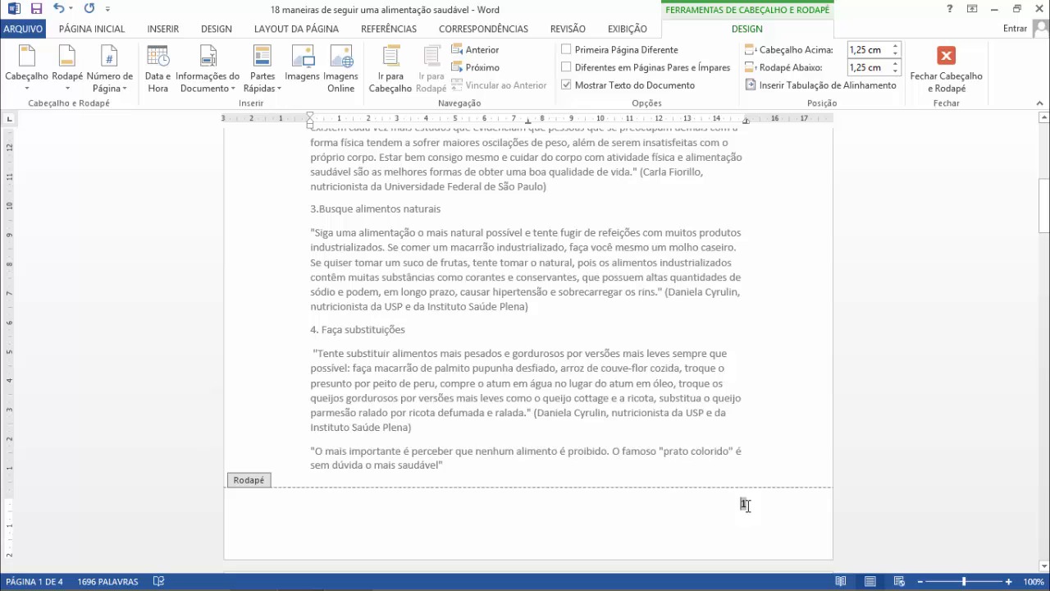
- Check the page numbering in the footers of the first three pages and return to the first header
{"action": "scroll", "coordinate": [745, 504], "scroll_direction": "down", "scroll_amount": 12}
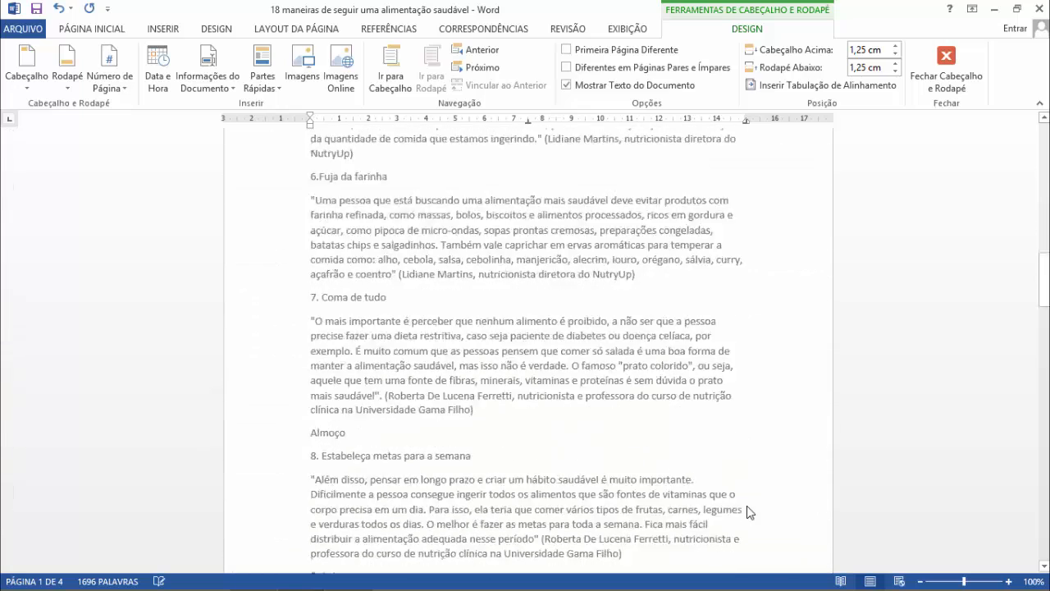
{"action": "scroll", "coordinate": [746, 511], "scroll_direction": "down", "scroll_amount": 10}
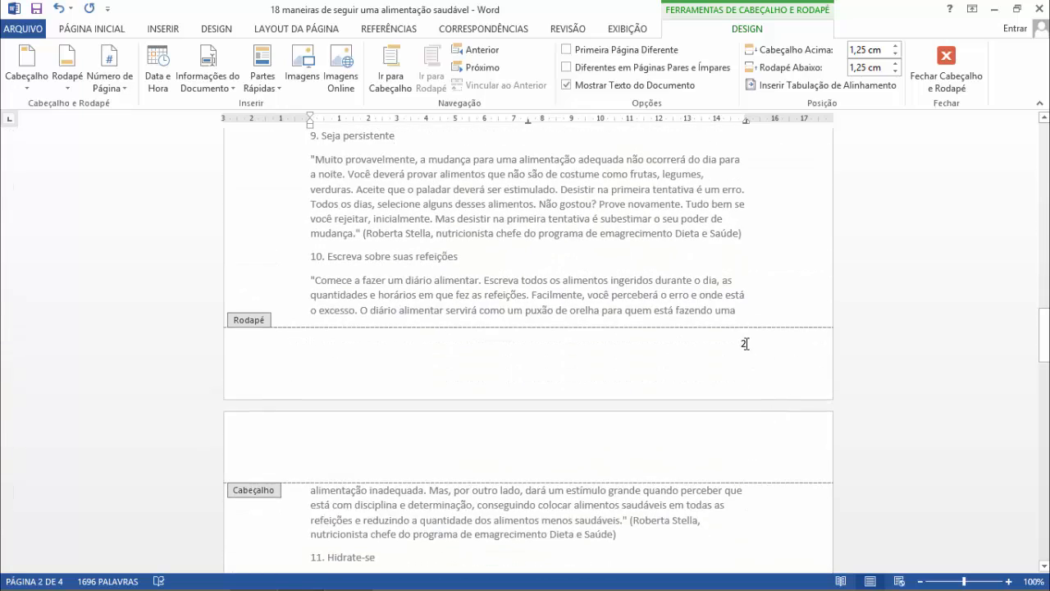
{"action": "scroll", "coordinate": [745, 343], "scroll_direction": "down", "scroll_amount": 15}
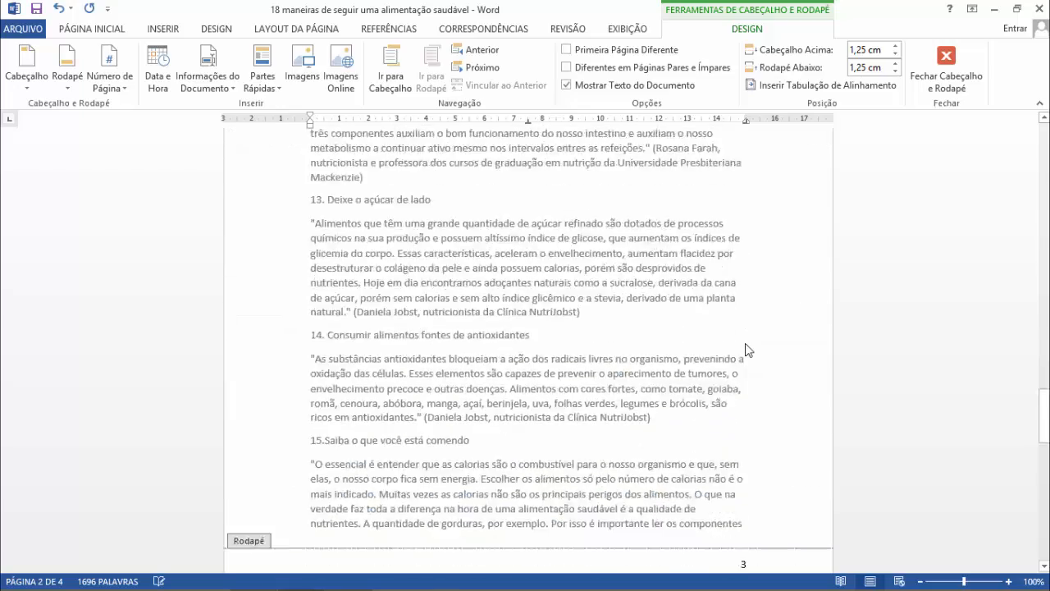
{"action": "scroll", "coordinate": [738, 436], "scroll_direction": "up", "scroll_amount": 15}
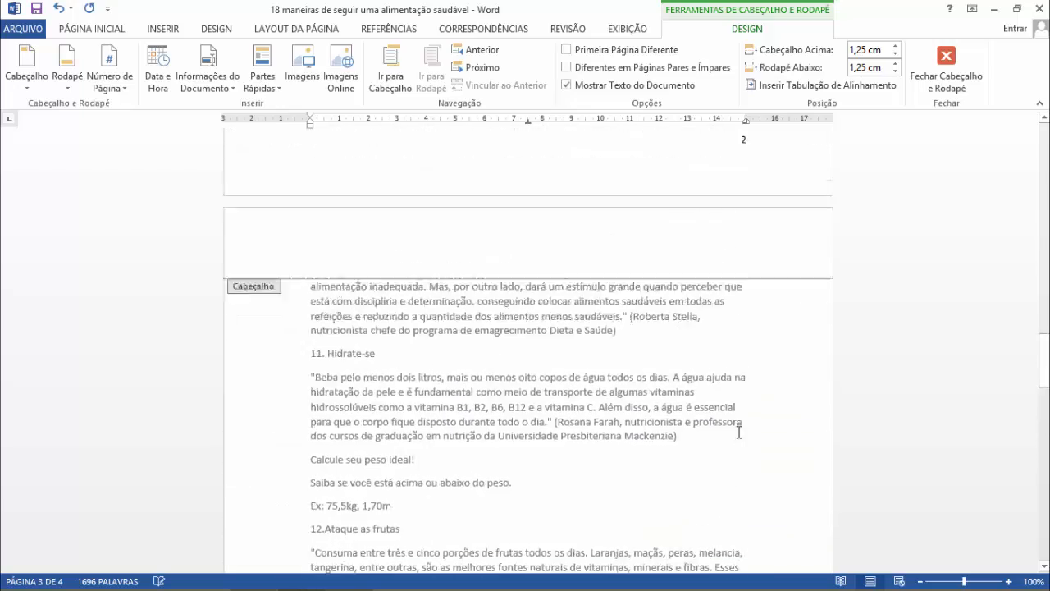
{"action": "scroll", "coordinate": [741, 432], "scroll_direction": "up", "scroll_amount": 15}
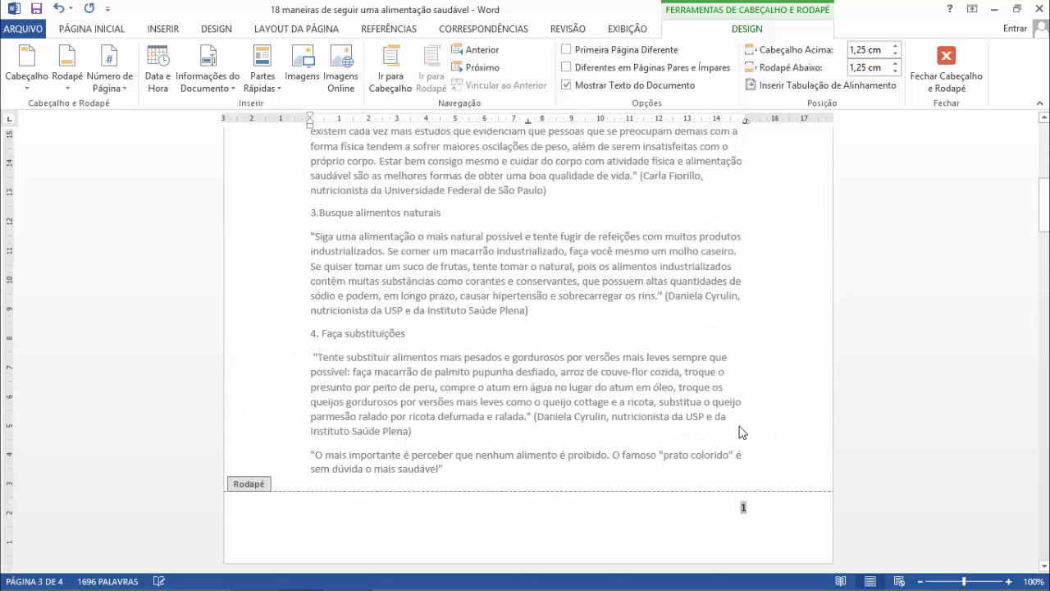
{"action": "scroll", "coordinate": [742, 432], "scroll_direction": "up", "scroll_amount": 5}
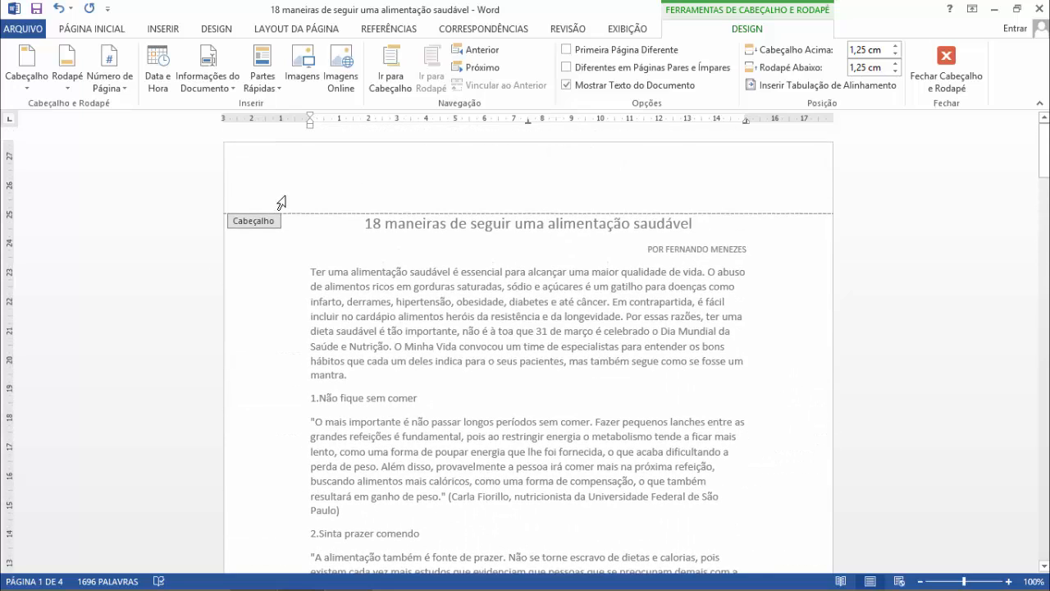
- Insert the date into the first page's header in the format "terça-feira, 9 de junho de 2014"
{"action": "left_click", "coordinate": [330, 187]}
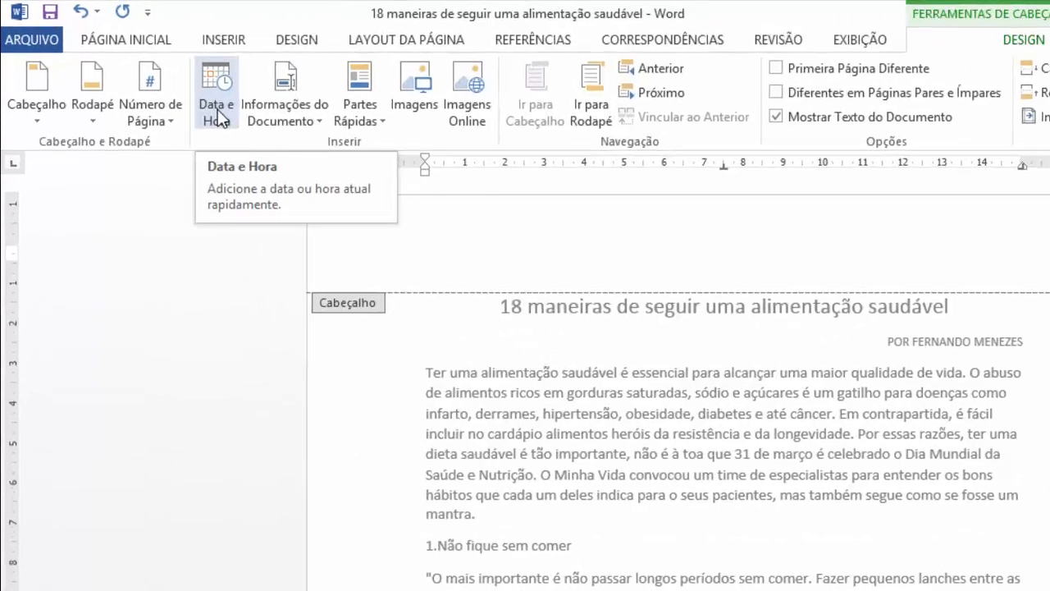
{"action": "left_click", "coordinate": [335, 168]}
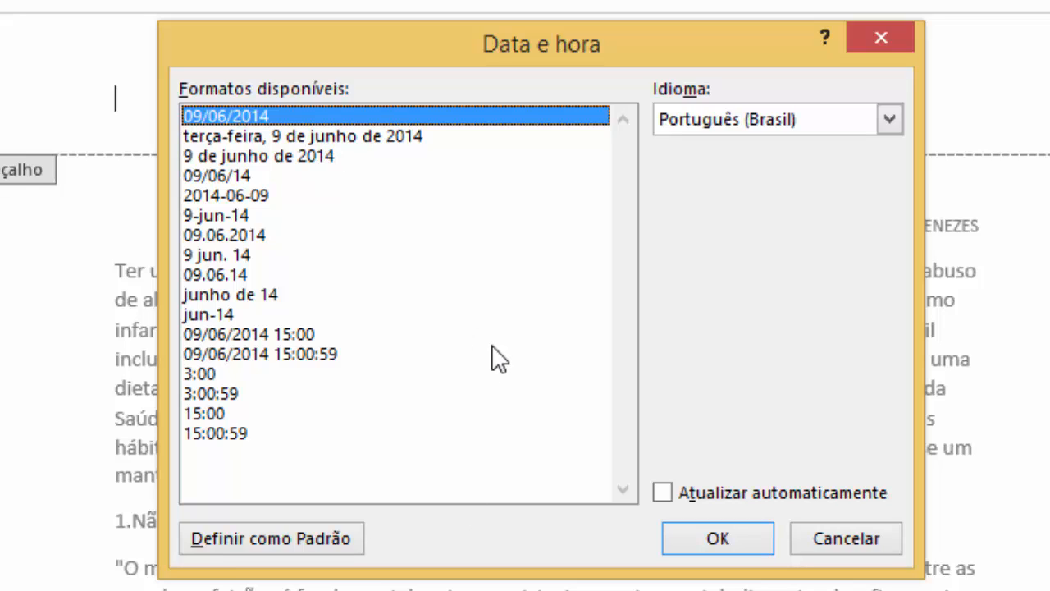
{"action": "left_click", "coordinate": [310, 135]}
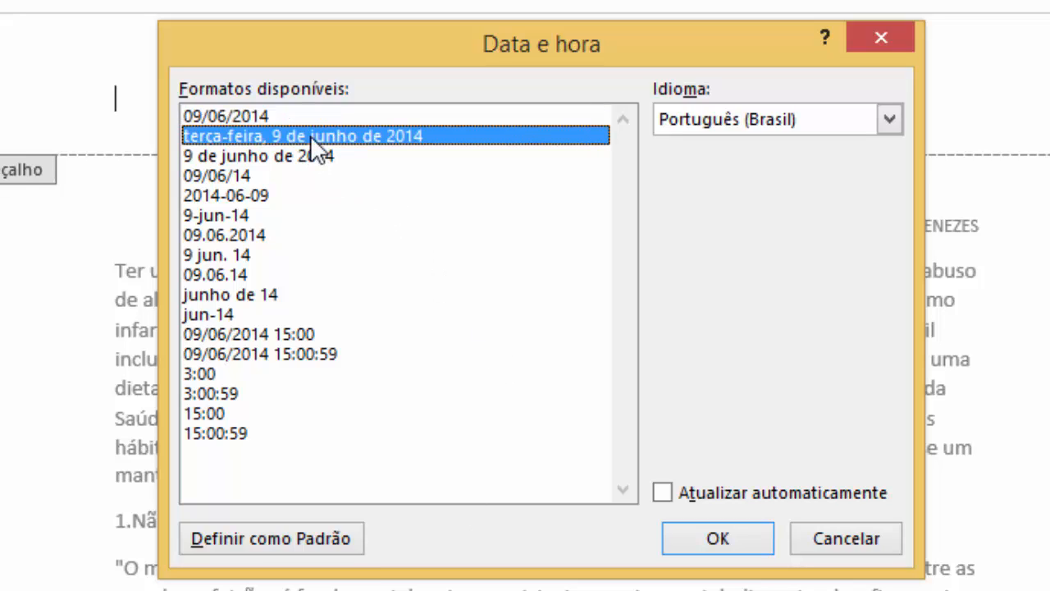
{"action": "left_click", "coordinate": [745, 539]}
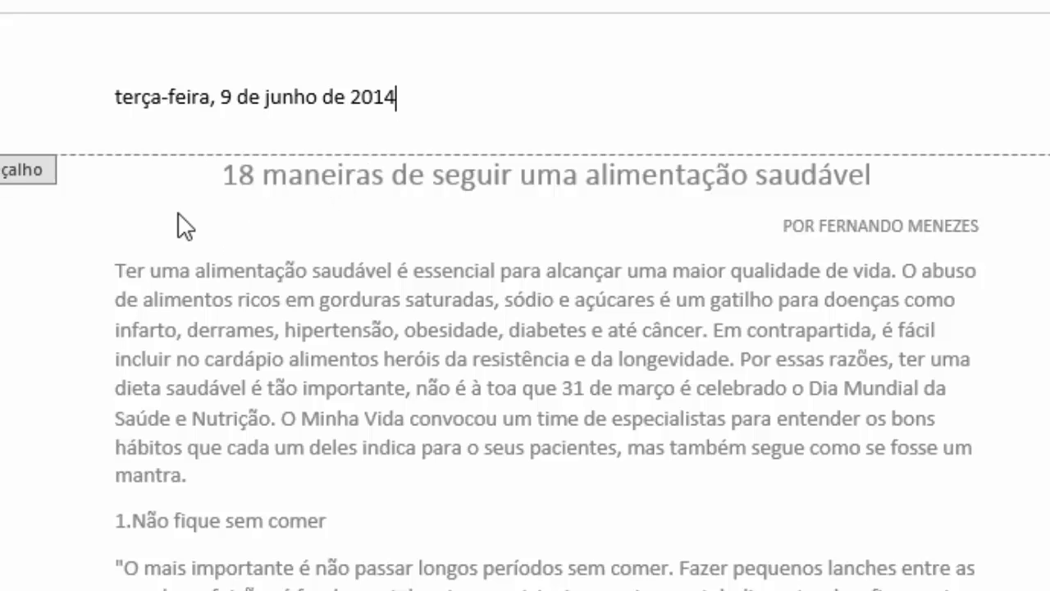
- Undo the date insertion in the first page's header
{"action": "key", "text": "ctrl+z"}
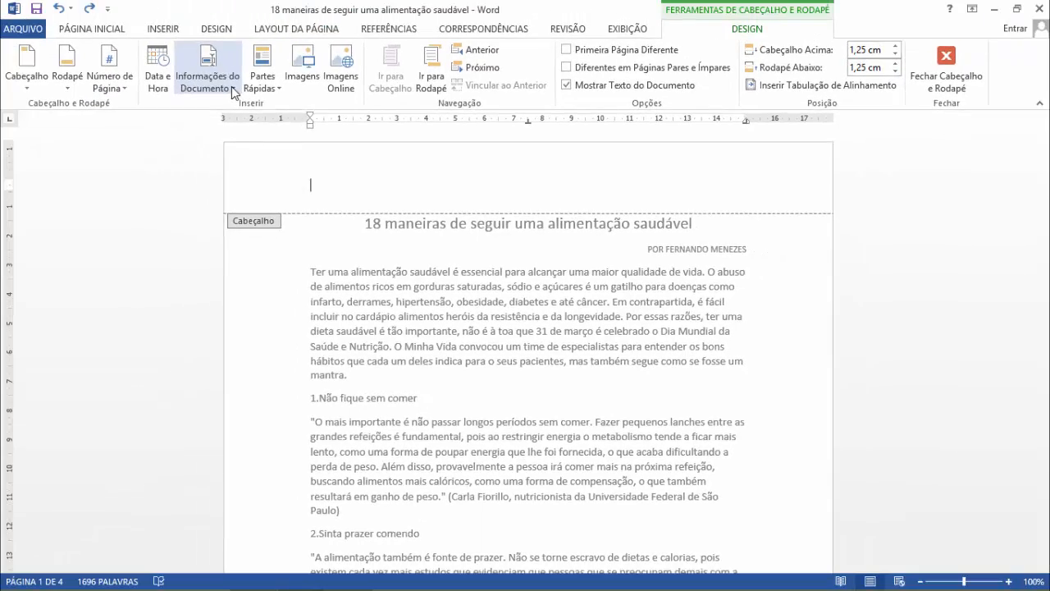
- Review the document information and quick parts options, and look at the online image sources without inserting anything
{"action": "left_click", "coordinate": [233, 90]}
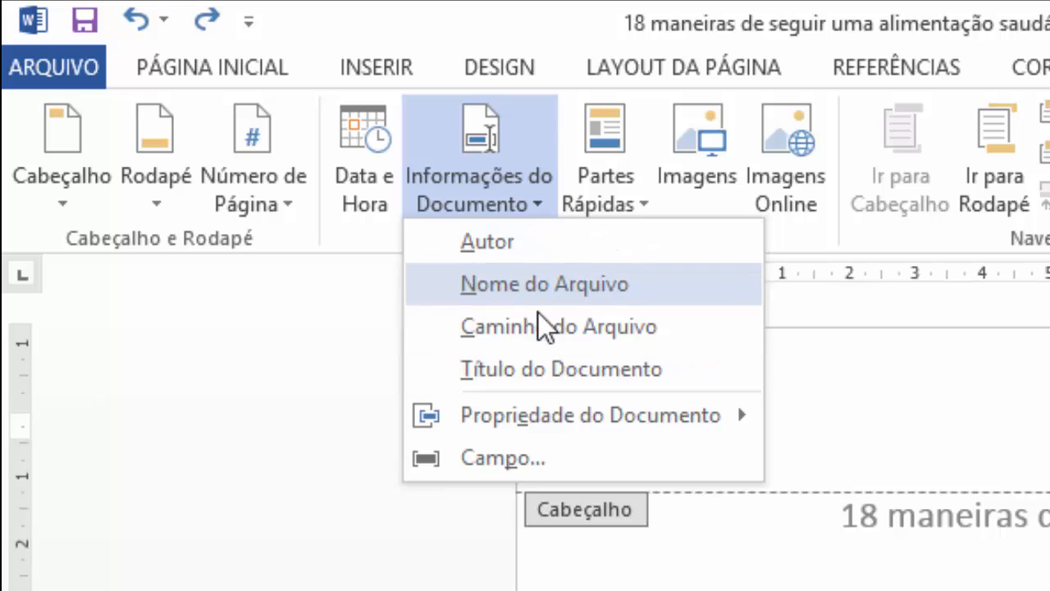
{"action": "left_click", "coordinate": [639, 191]}
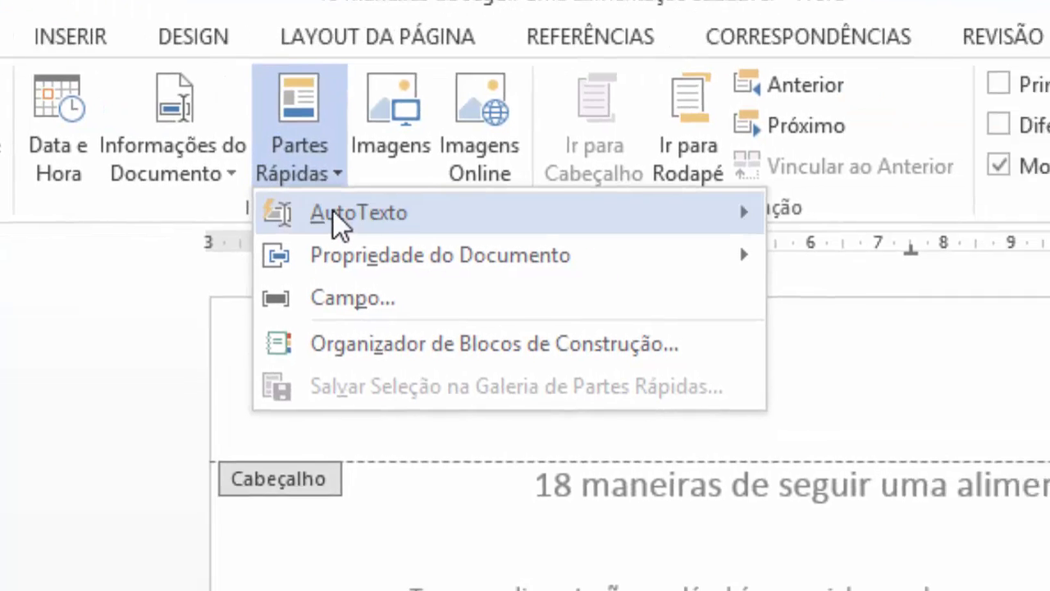
{"action": "mouse_move", "coordinate": [638, 243]}
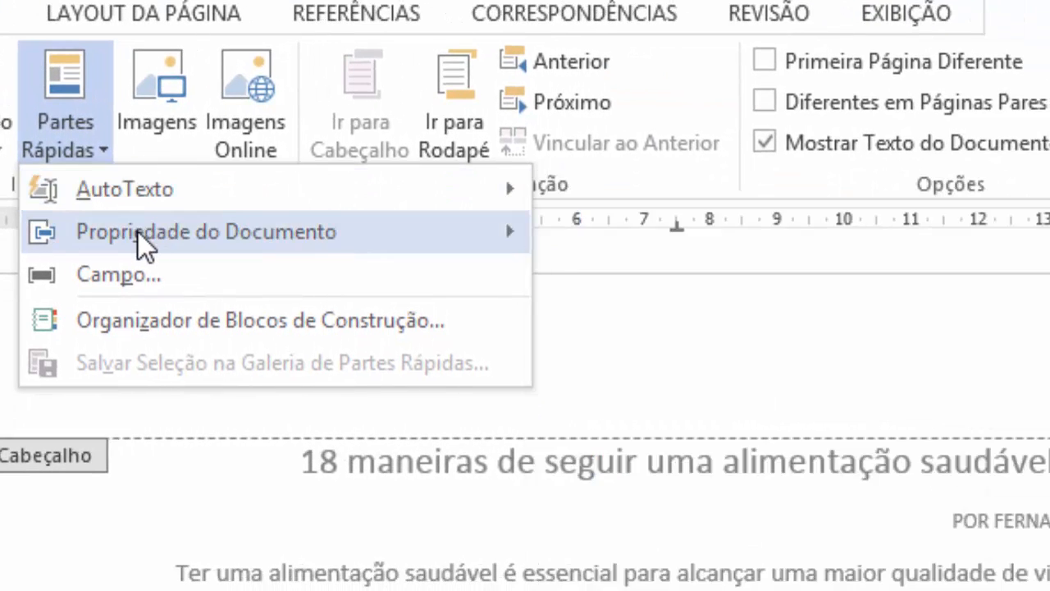
{"action": "mouse_move", "coordinate": [165, 232]}
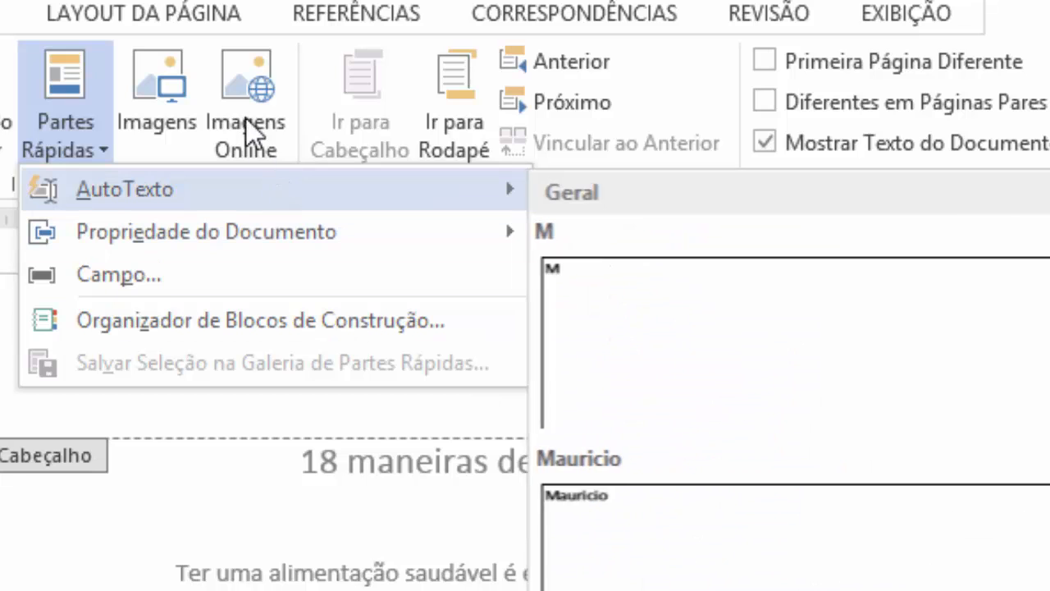
{"action": "left_click", "coordinate": [212, 52]}
{"action": "left_click", "coordinate": [164, 83]}
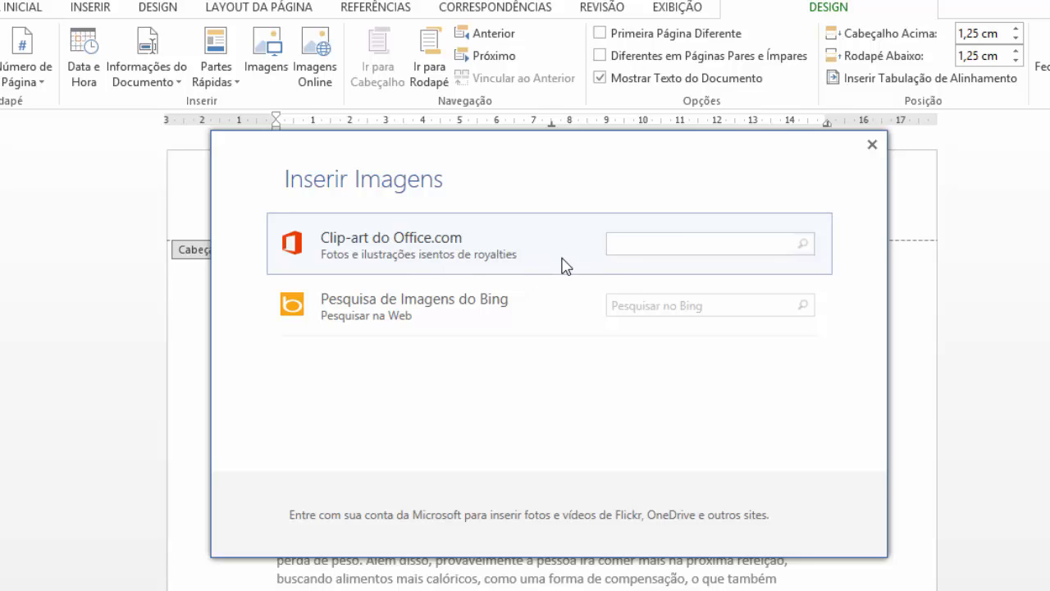
{"action": "left_click", "coordinate": [872, 146]}
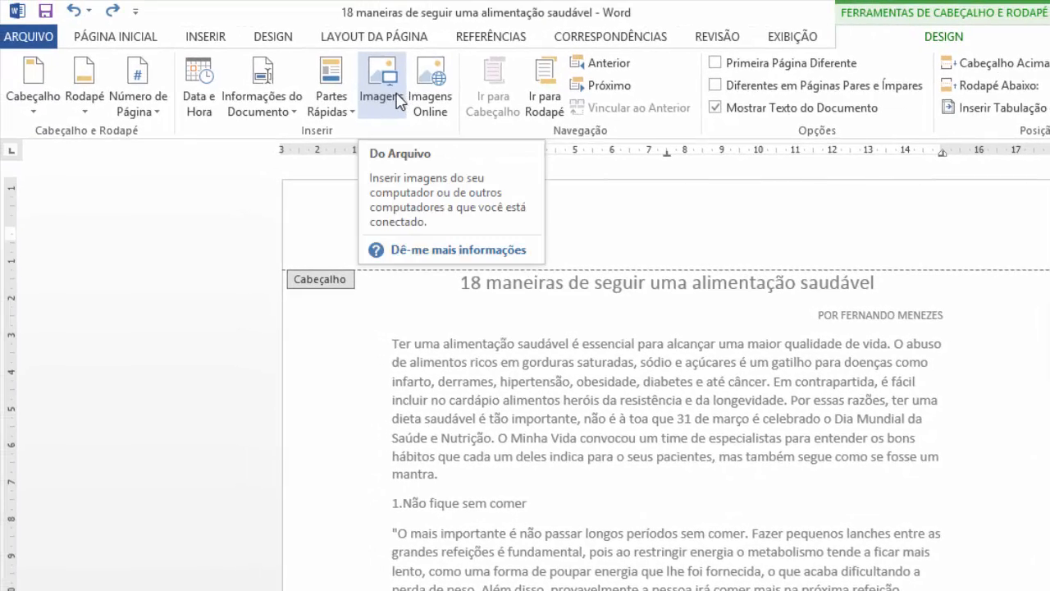
- Insert the picture LOGO MICRACOM from the Imagens folder into the first page's header
{"action": "left_click", "coordinate": [399, 100]}
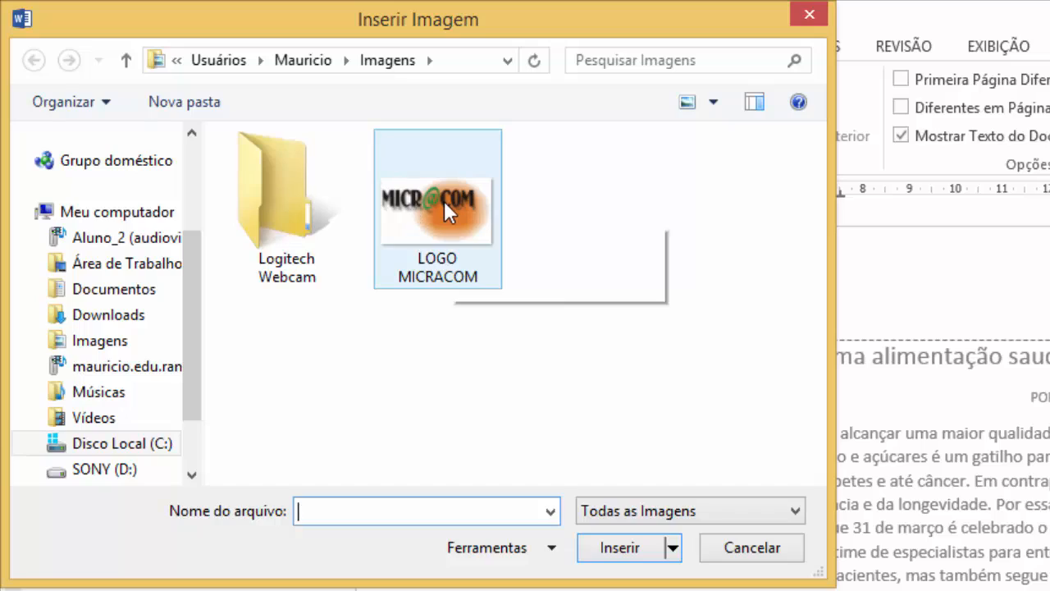
{"action": "left_click", "coordinate": [444, 201]}
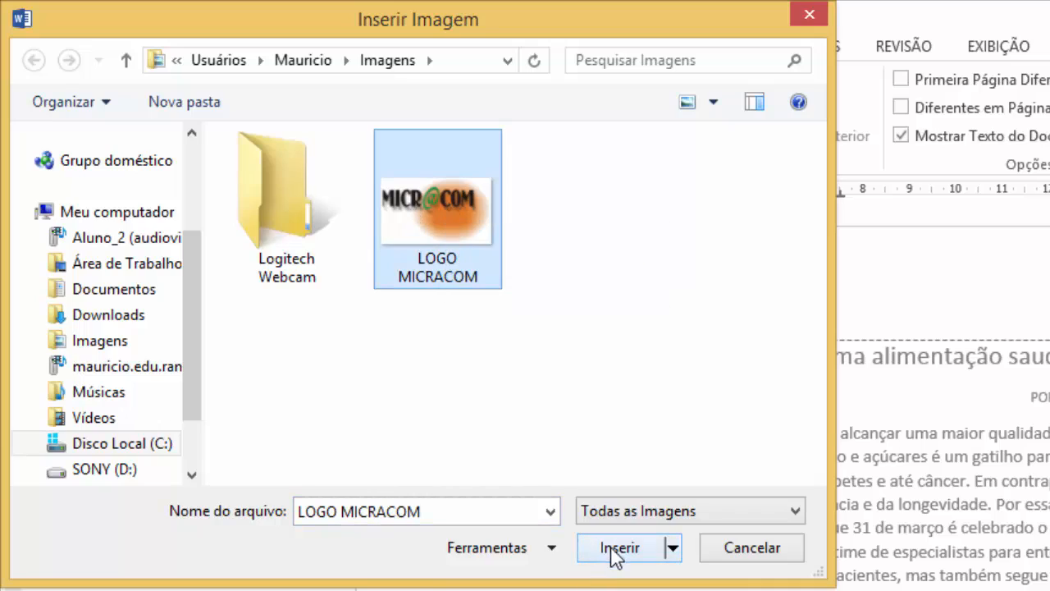
{"action": "left_click", "coordinate": [617, 548]}
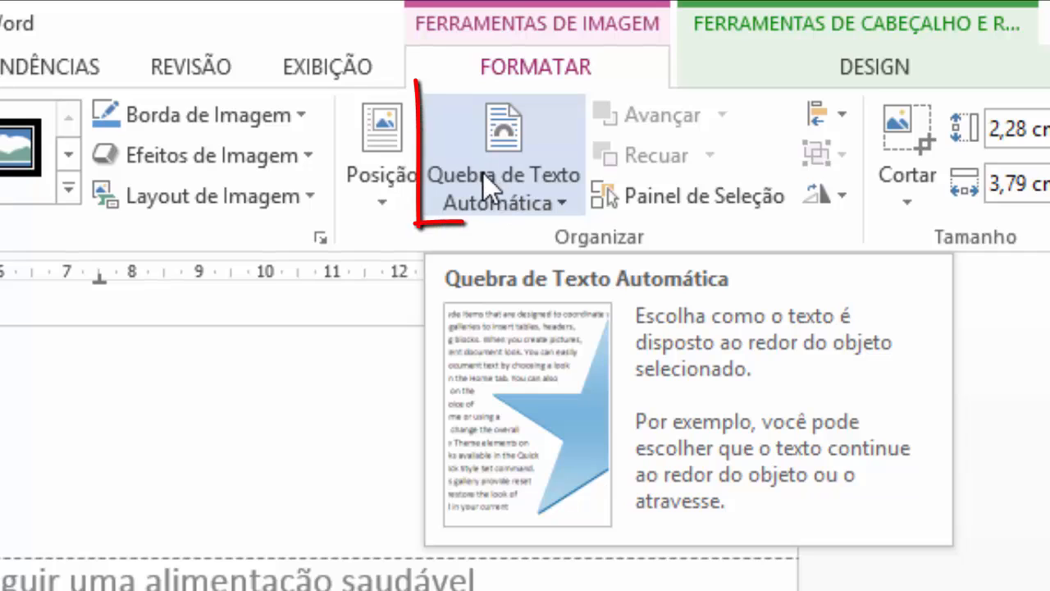
- Set the header logo's text wrapping to Alinhado com o Texto and place the cursor after the logo
{"action": "left_click", "coordinate": [524, 180]}
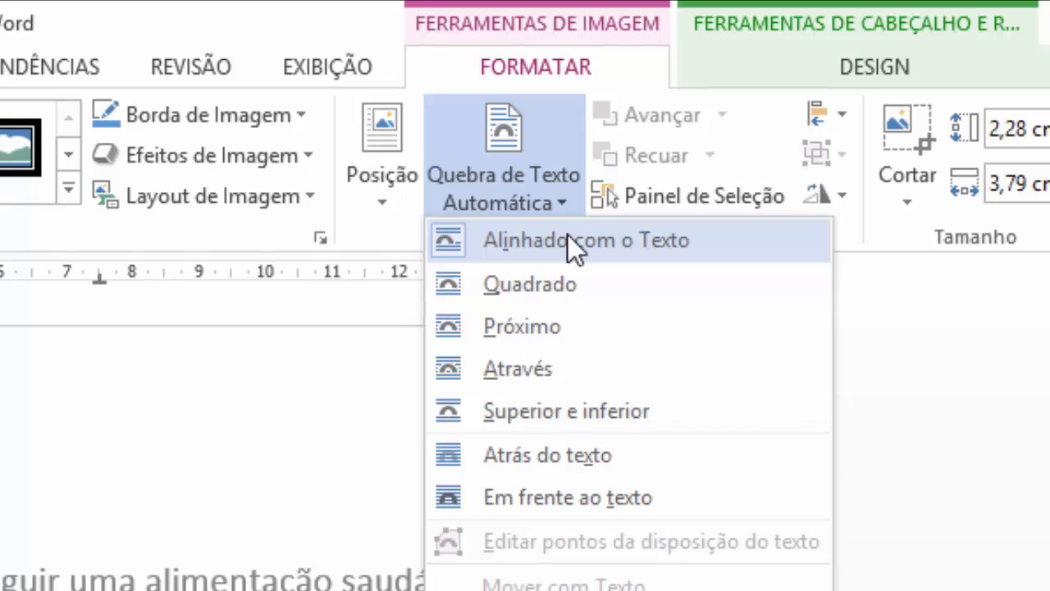
{"action": "left_click", "coordinate": [568, 239]}
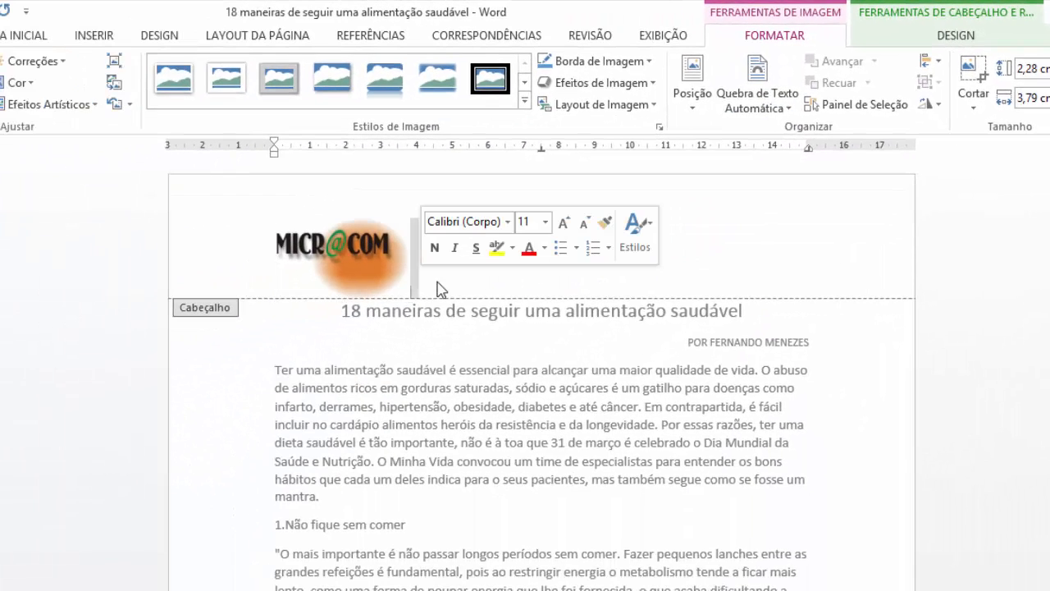
{"action": "left_click", "coordinate": [437, 289]}
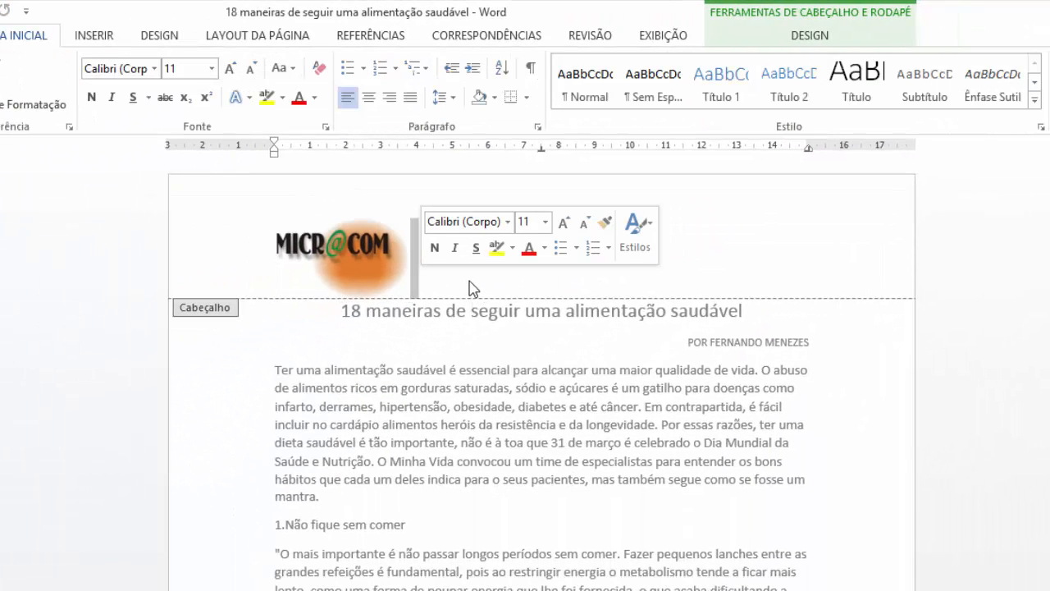
{"action": "left_click", "coordinate": [457, 284]}
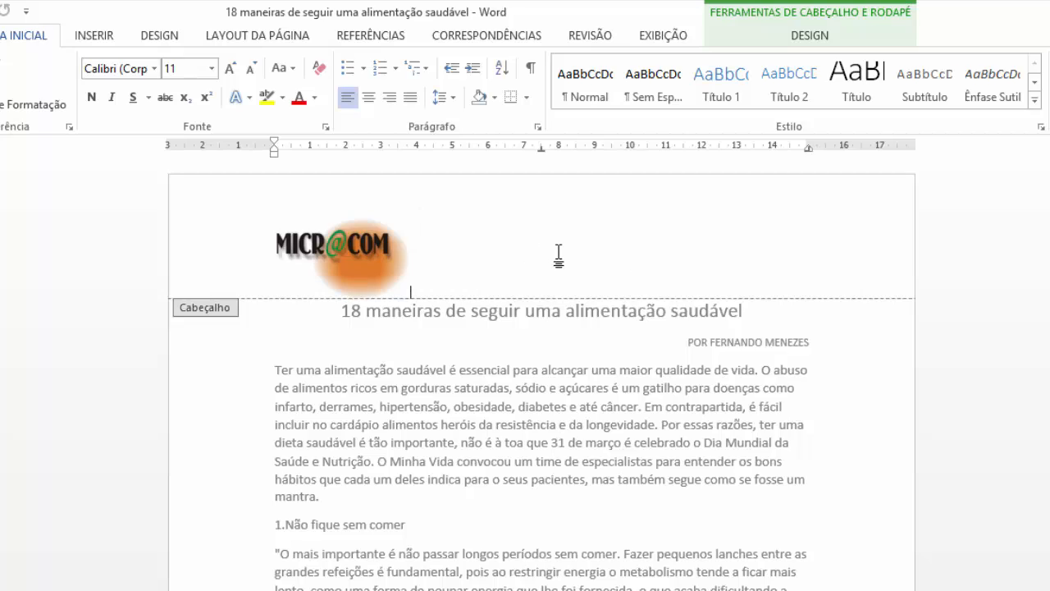
- Check the logo in the headers of pages 2 and 3 and return to the first page
{"action": "scroll", "coordinate": [559, 256], "scroll_direction": "down", "scroll_amount": 10}
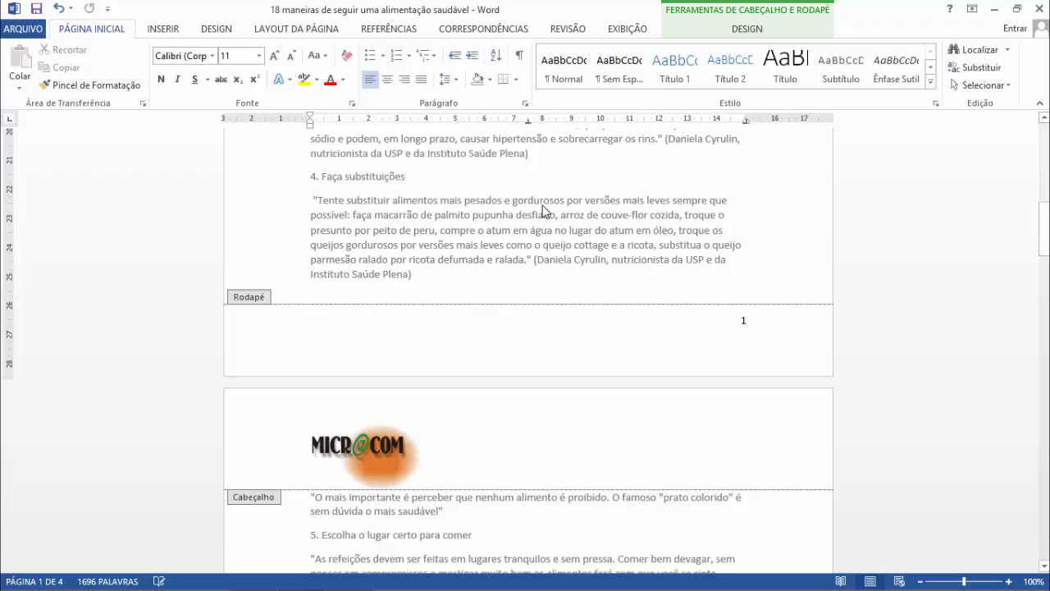
{"action": "scroll", "coordinate": [542, 210], "scroll_direction": "down", "scroll_amount": 15}
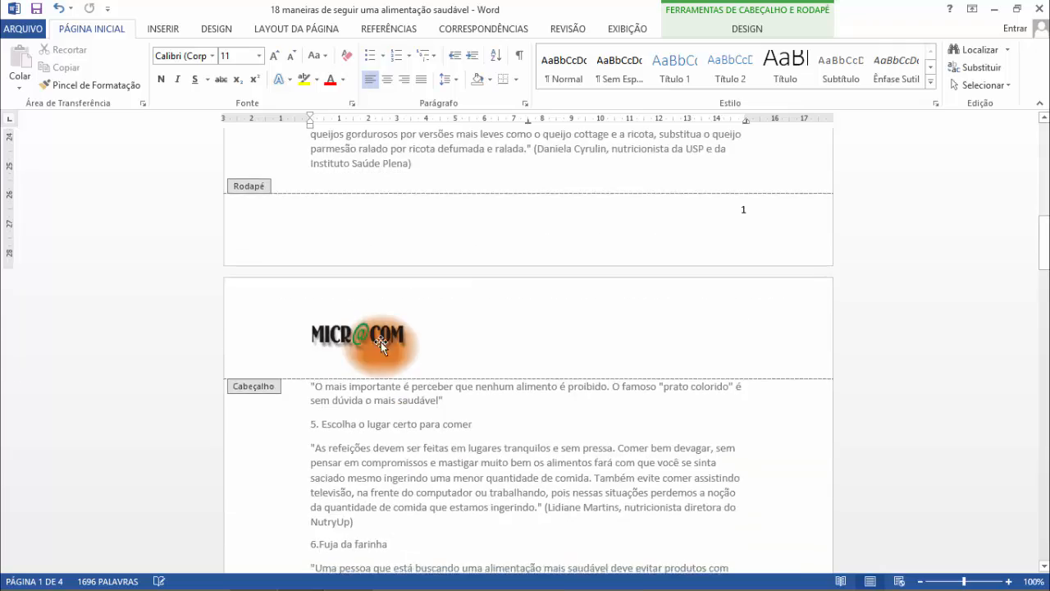
{"action": "scroll", "coordinate": [401, 332], "scroll_direction": "down", "scroll_amount": 3}
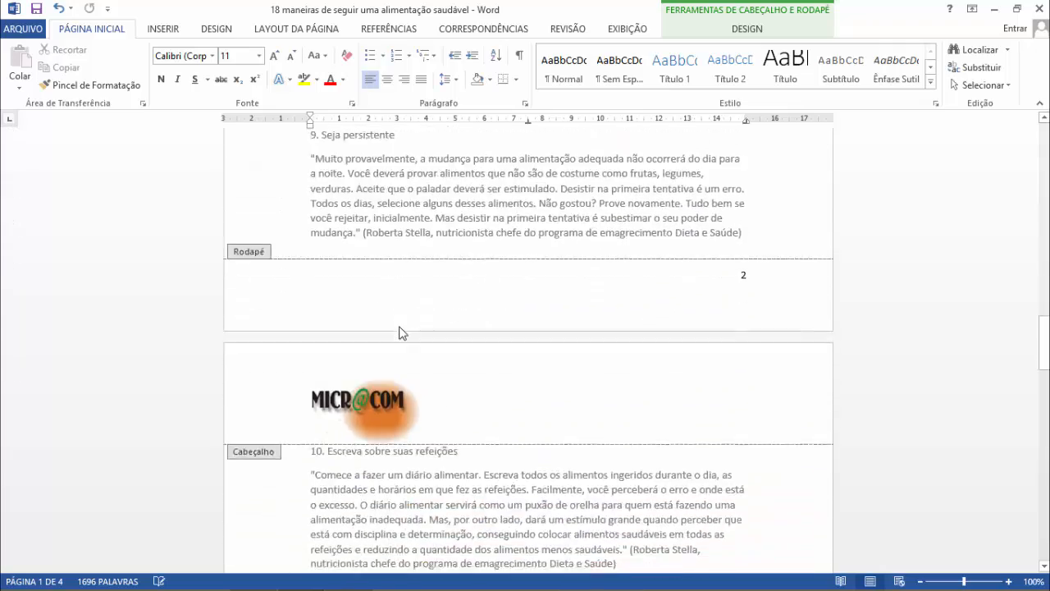
{"action": "scroll", "coordinate": [401, 331], "scroll_direction": "up", "scroll_amount": 10}
{"action": "scroll", "coordinate": [400, 328], "scroll_direction": "up", "scroll_amount": 20}
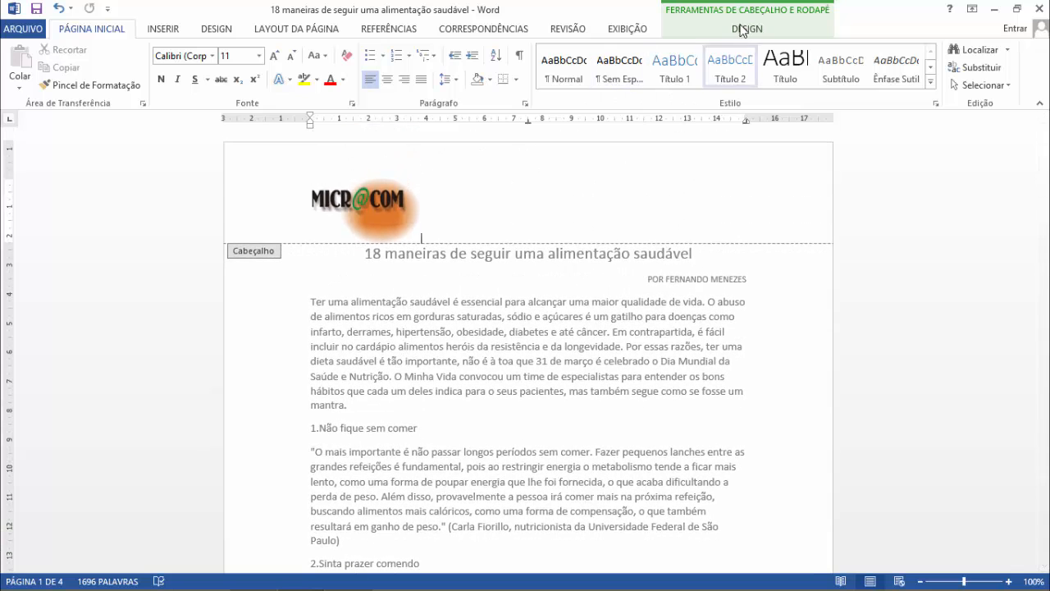
- Jump to the first page's footer for editing and return to its header
{"action": "left_click", "coordinate": [742, 29]}
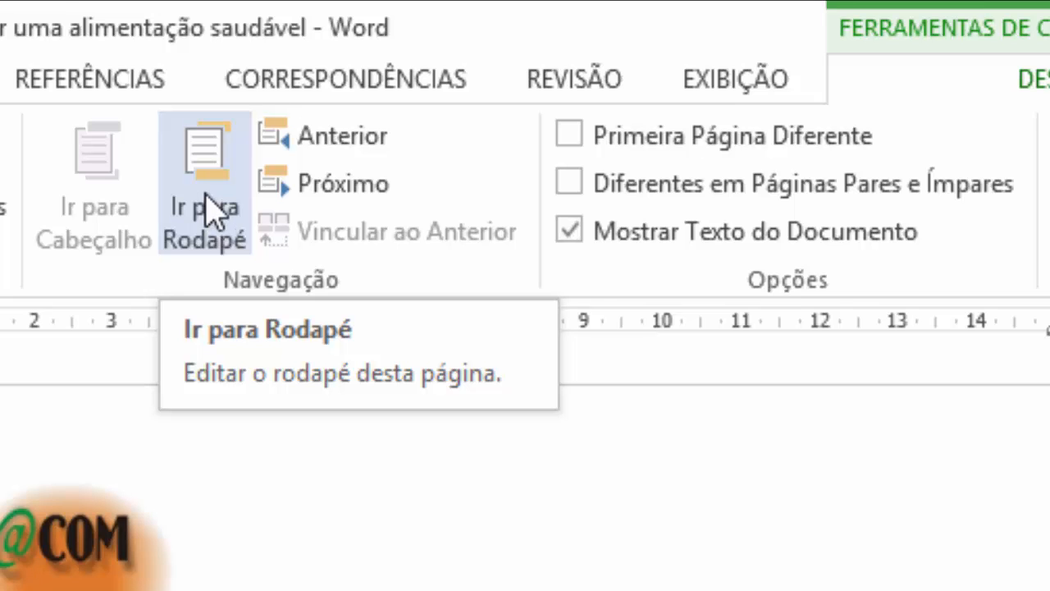
{"action": "left_click", "coordinate": [210, 211]}
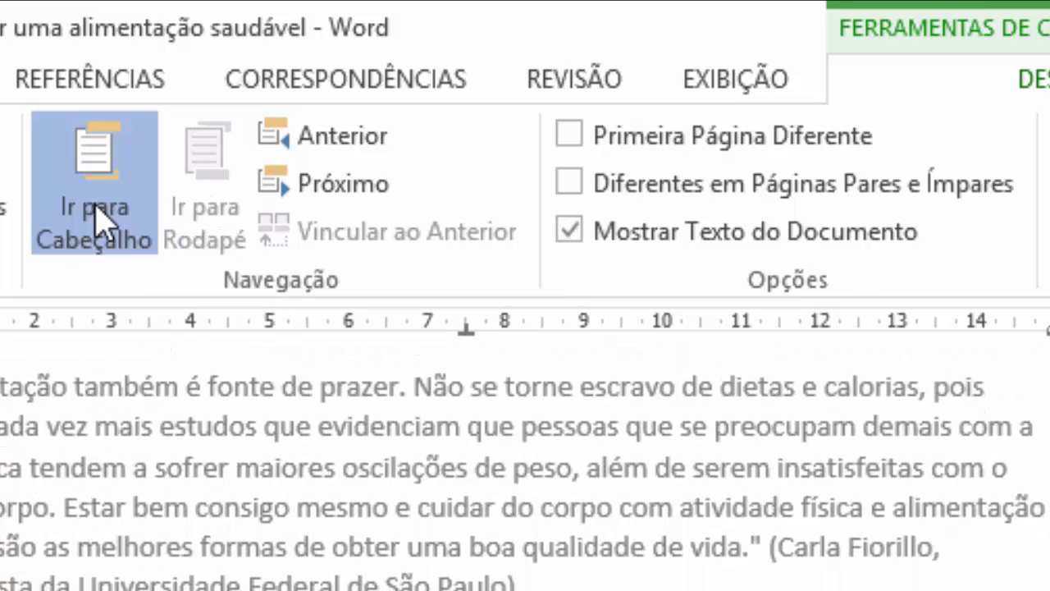
{"action": "left_click", "coordinate": [115, 220]}
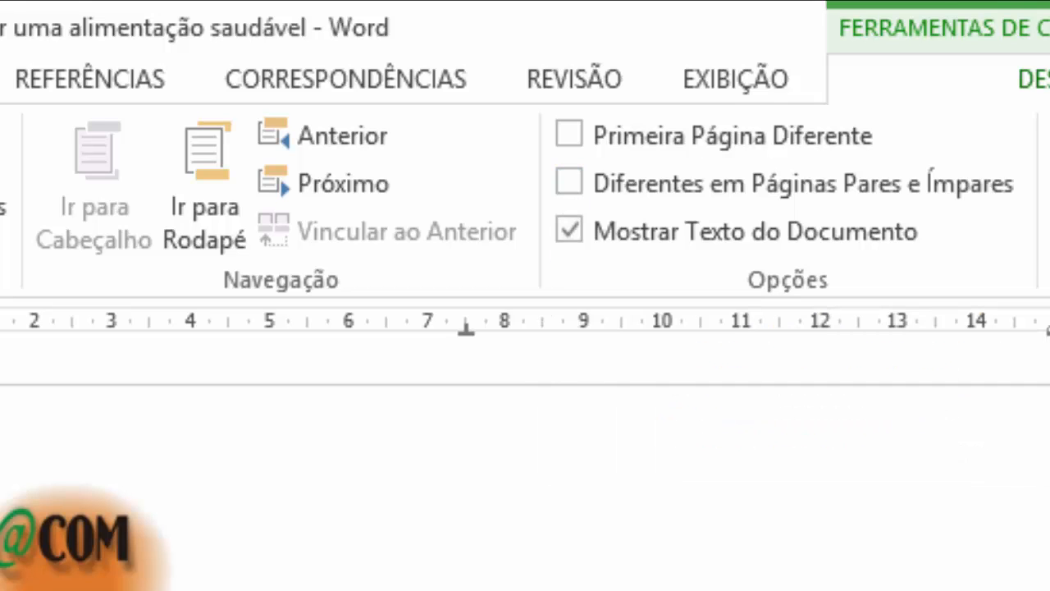
- Enable different headers and footers for odd and even pages, and check them on the first three pages
{"action": "scroll", "coordinate": [467, 562], "scroll_direction": "down", "scroll_amount": 11}
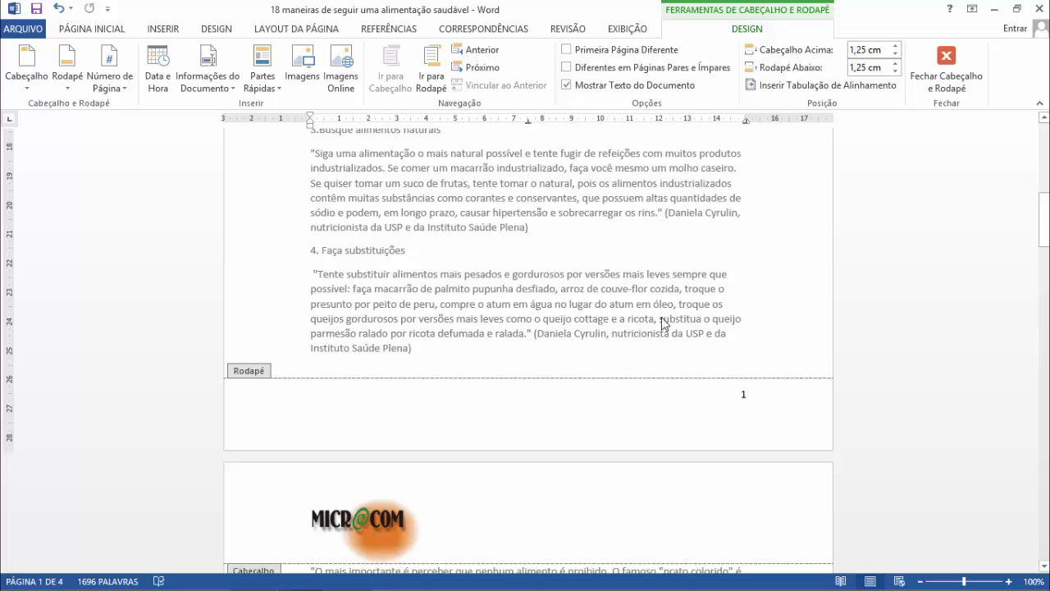
{"action": "scroll", "coordinate": [595, 212], "scroll_direction": "up", "scroll_amount": 6}
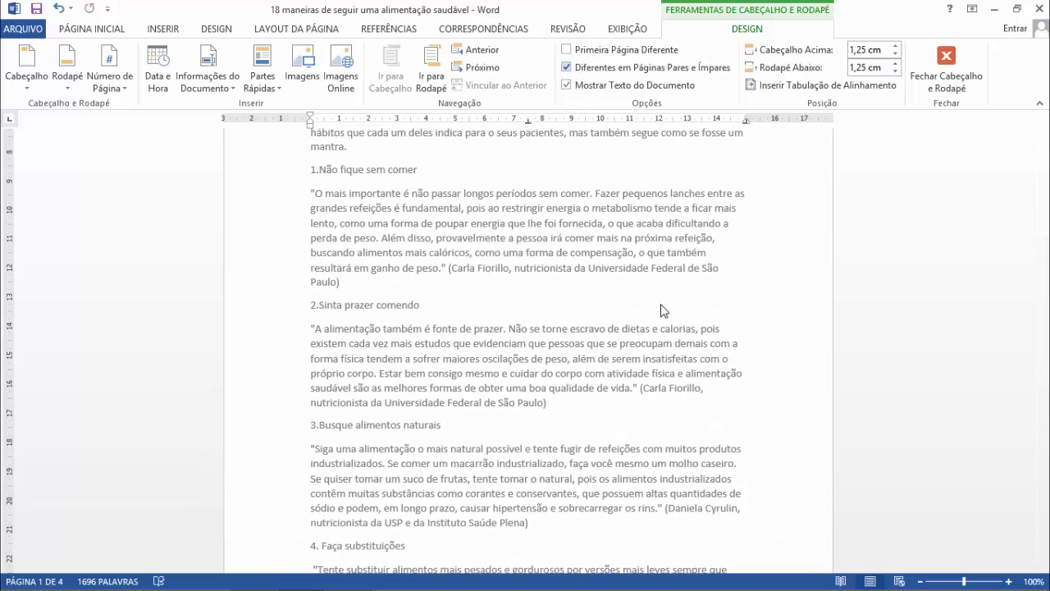
{"action": "scroll", "coordinate": [664, 310], "scroll_direction": "up", "scroll_amount": 5}
{"action": "scroll", "coordinate": [662, 310], "scroll_direction": "down", "scroll_amount": 14}
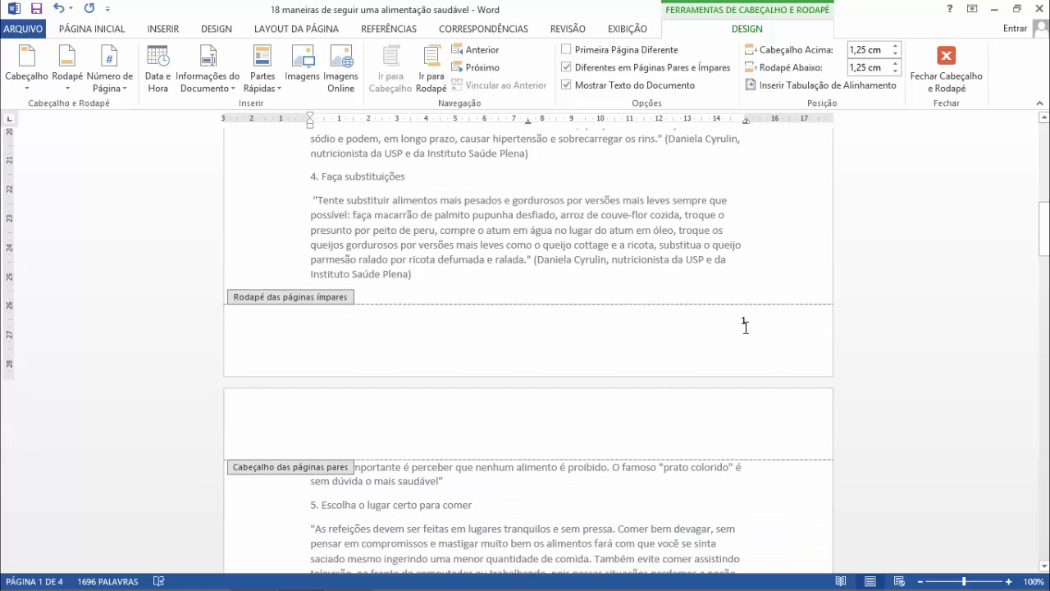
{"action": "scroll", "coordinate": [747, 334], "scroll_direction": "down", "scroll_amount": 5}
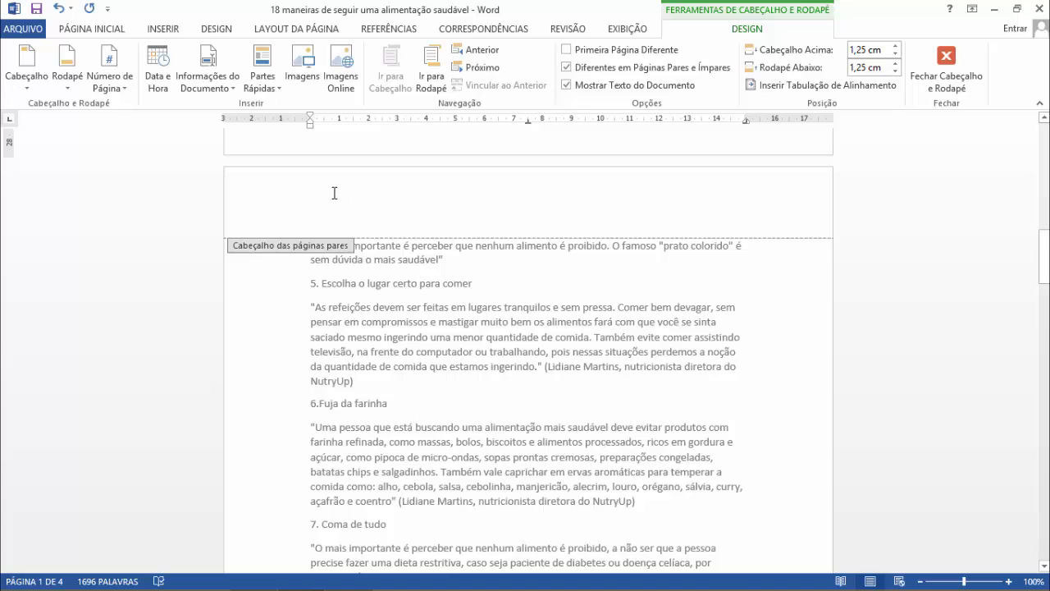
{"action": "scroll", "coordinate": [640, 334], "scroll_direction": "down", "scroll_amount": 14}
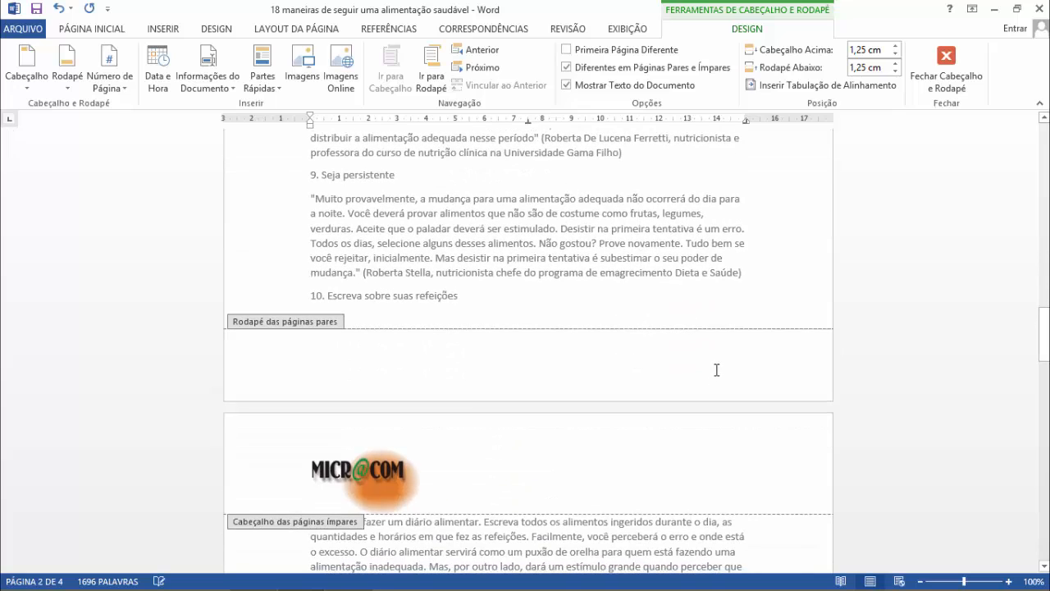
- Insert a page number at the end of the even pages using the Número sem Formatação 1 design in page 2's footer
{"action": "left_click", "coordinate": [731, 354]}
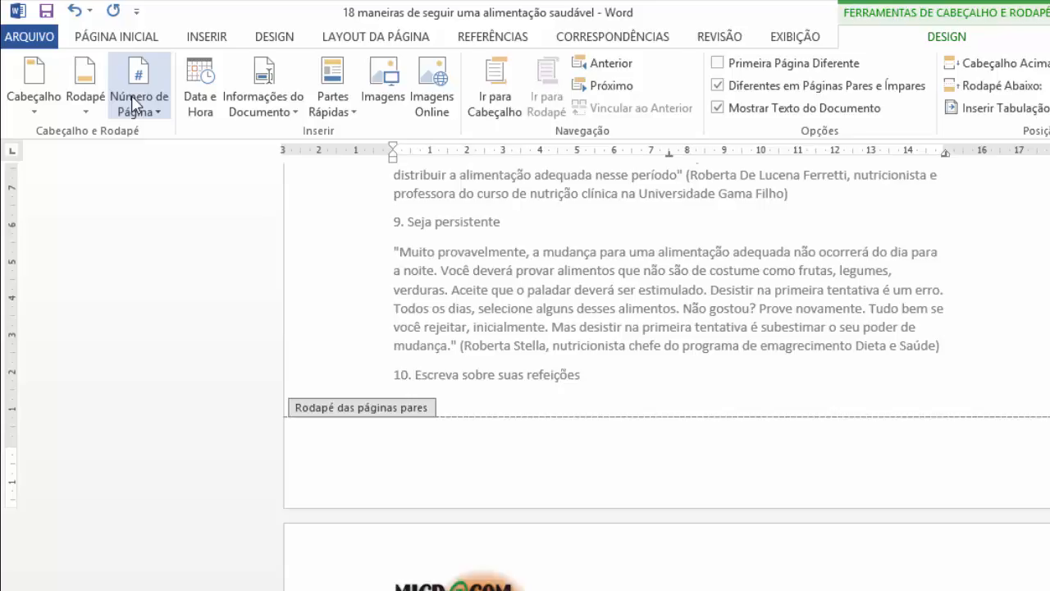
{"action": "left_click", "coordinate": [110, 78]}
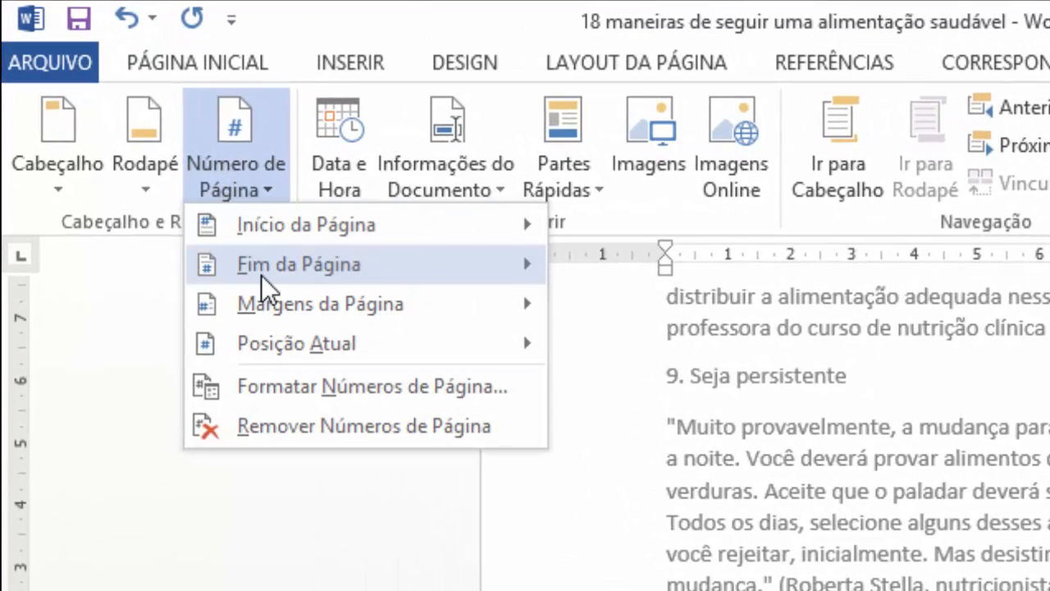
{"action": "mouse_move", "coordinate": [261, 275]}
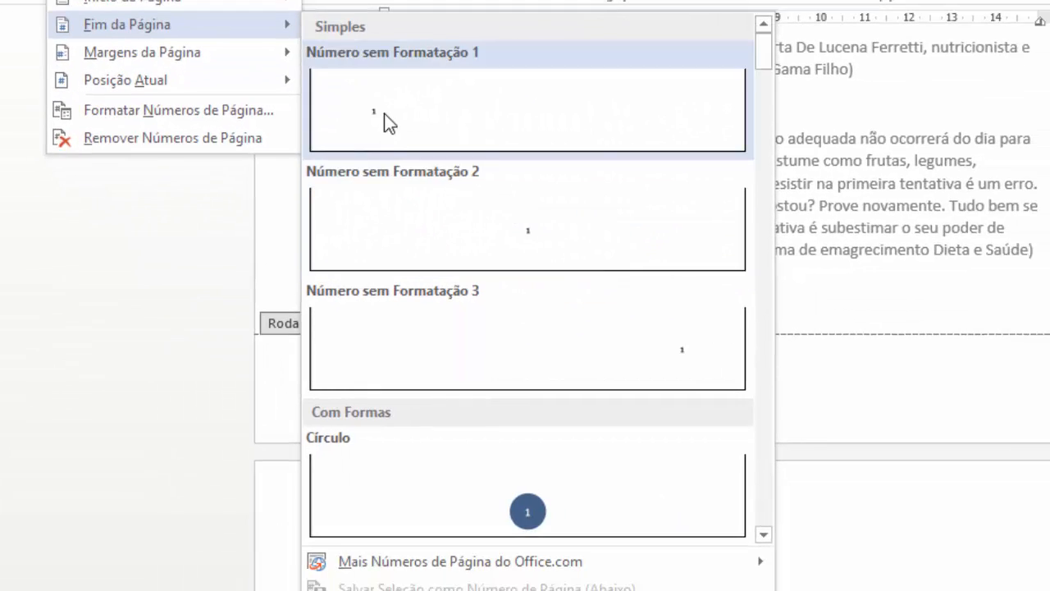
{"action": "left_click", "coordinate": [384, 114]}
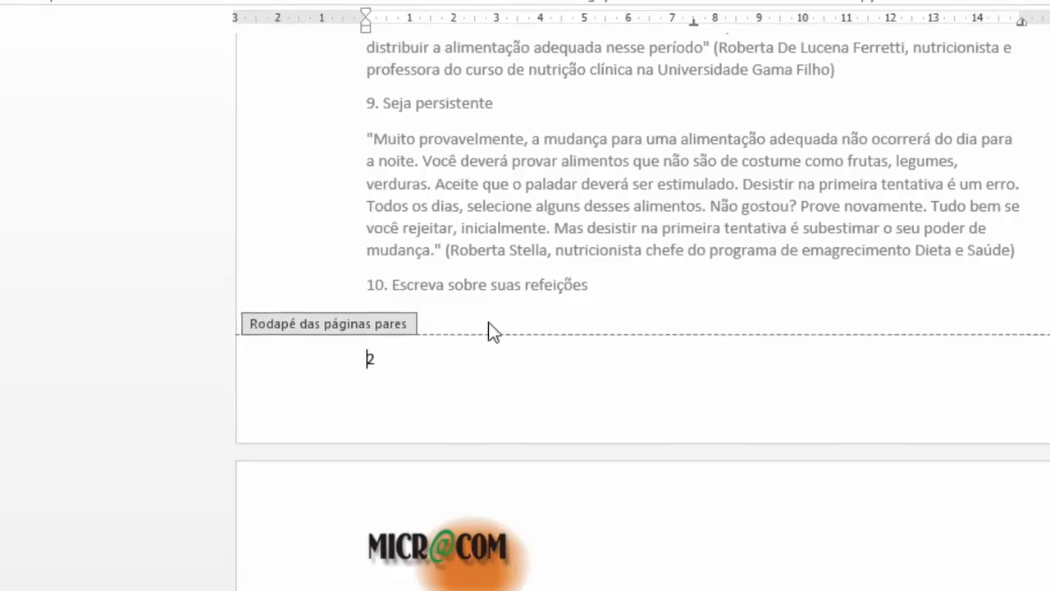
- Compare the page number placement in the odd and even footers from page 1 through page 4
{"action": "scroll", "coordinate": [489, 328], "scroll_direction": "up", "scroll_amount": 15}
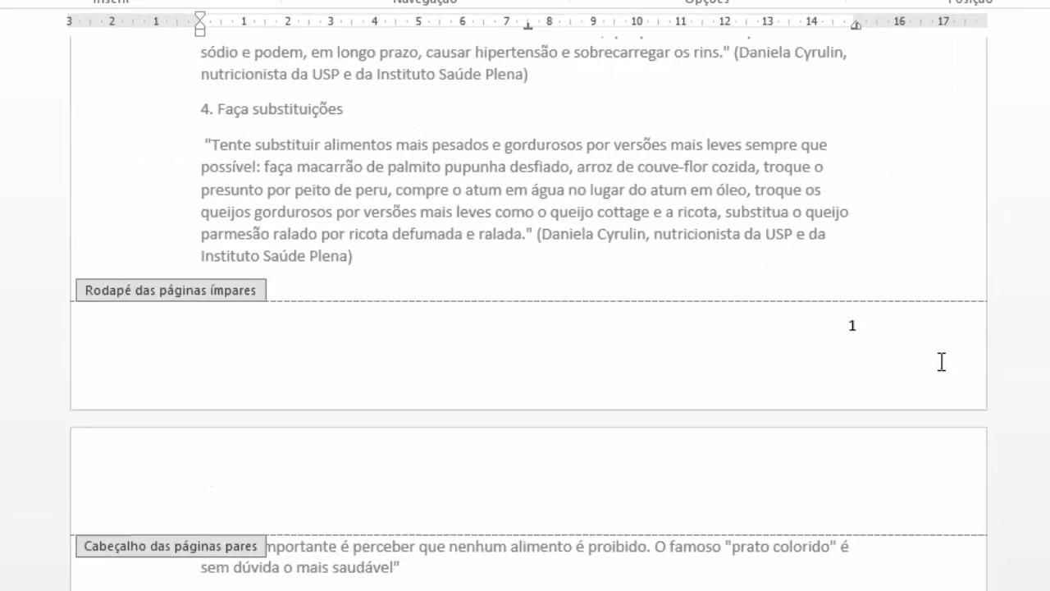
{"action": "scroll", "coordinate": [882, 355], "scroll_direction": "down", "scroll_amount": 15}
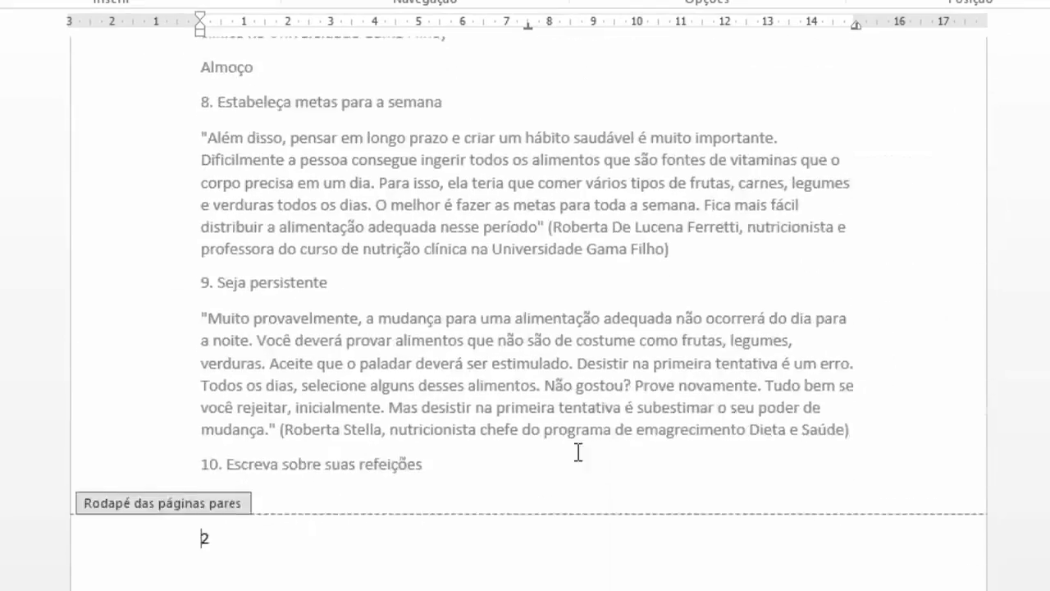
{"action": "scroll", "coordinate": [579, 452], "scroll_direction": "down", "scroll_amount": 15}
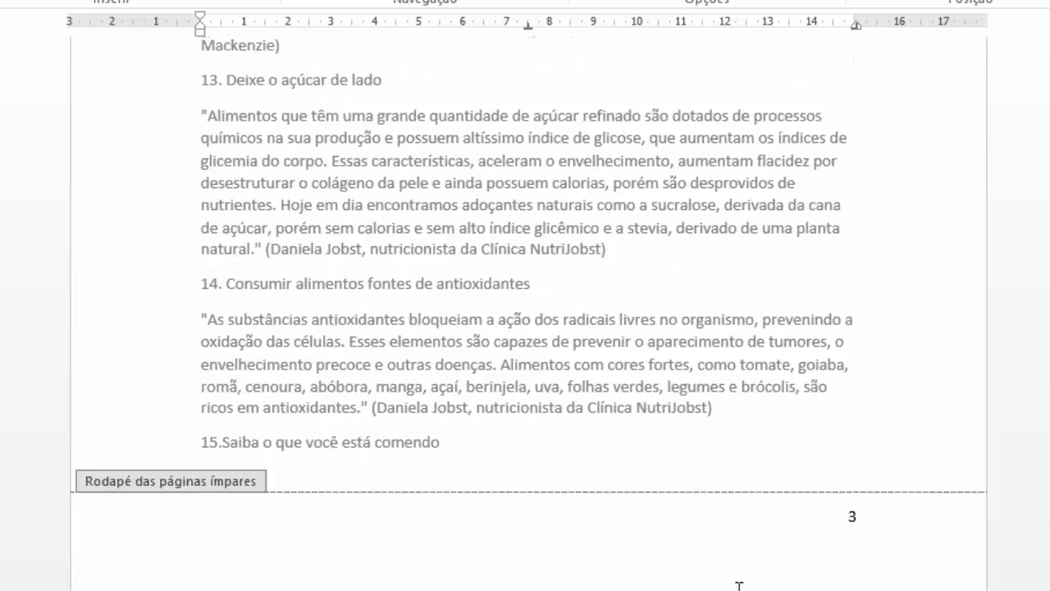
{"action": "scroll", "coordinate": [872, 490], "scroll_direction": "down", "scroll_amount": 12}
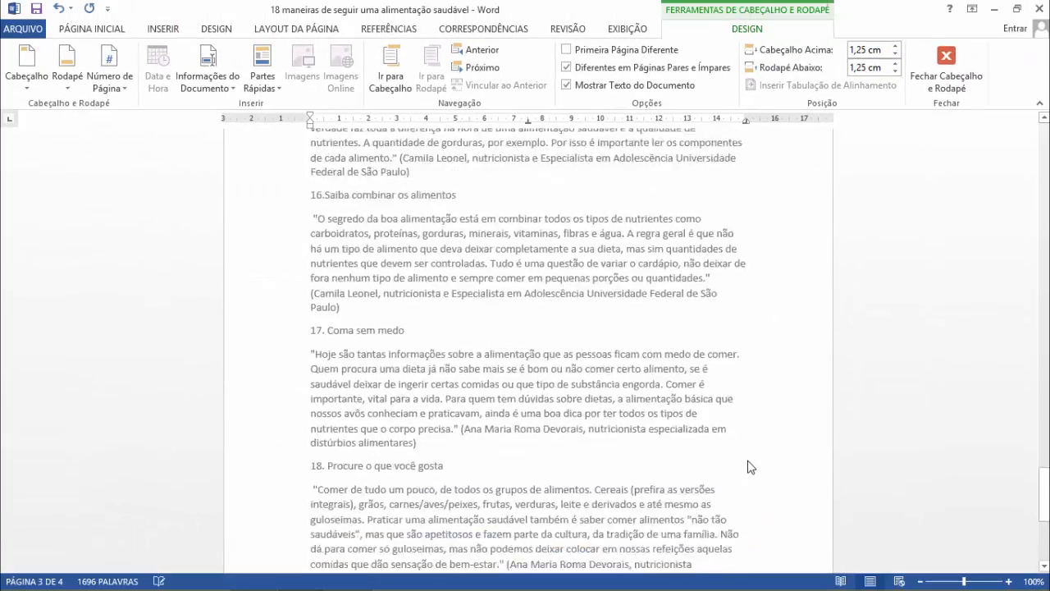
{"action": "scroll", "coordinate": [750, 467], "scroll_direction": "down", "scroll_amount": 7}
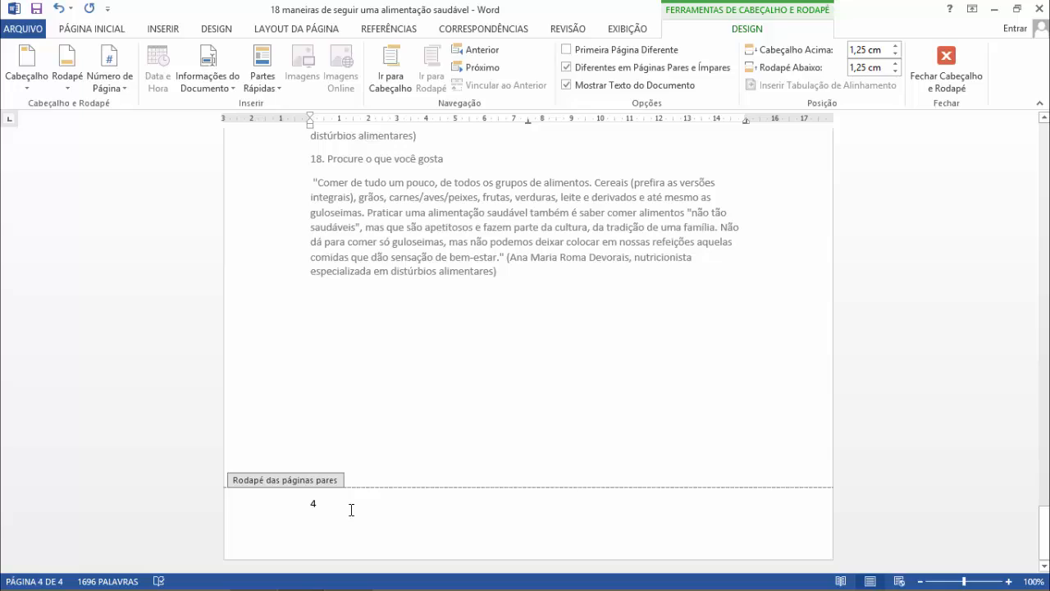
- Compare the odd-page and even-page headers and page number positions across pages 2 to 4
{"action": "scroll", "coordinate": [649, 455], "scroll_direction": "up", "scroll_amount": 15}
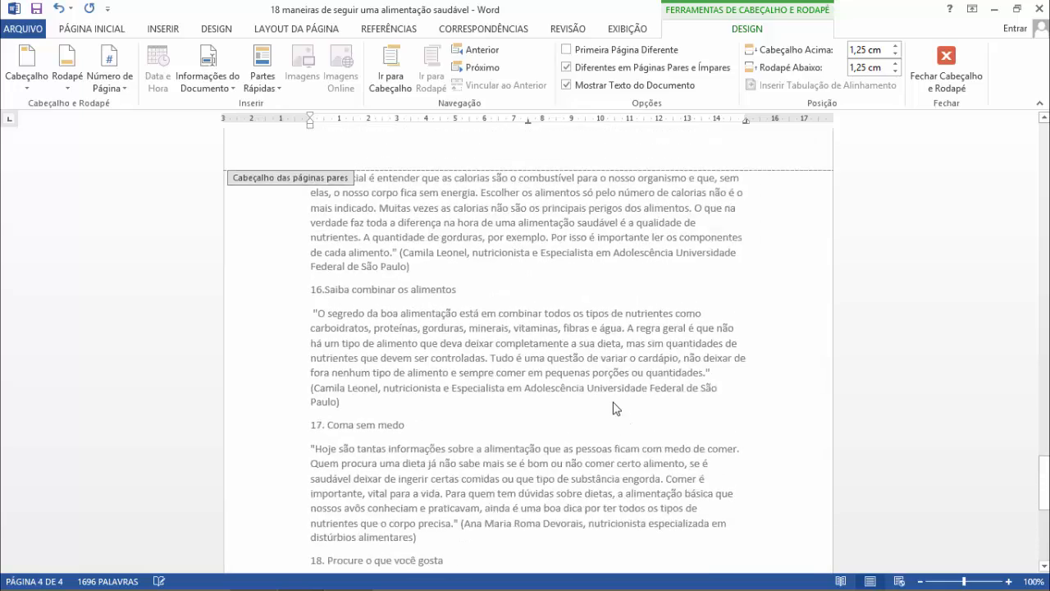
{"action": "scroll", "coordinate": [598, 391], "scroll_direction": "up", "scroll_amount": 20}
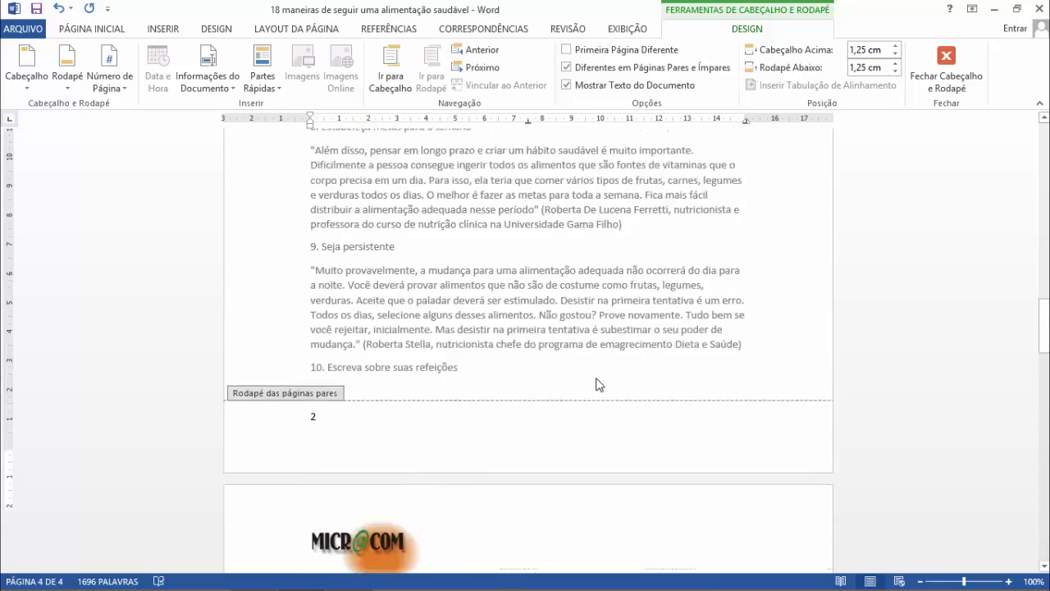
{"action": "scroll", "coordinate": [621, 363], "scroll_direction": "down", "scroll_amount": 8}
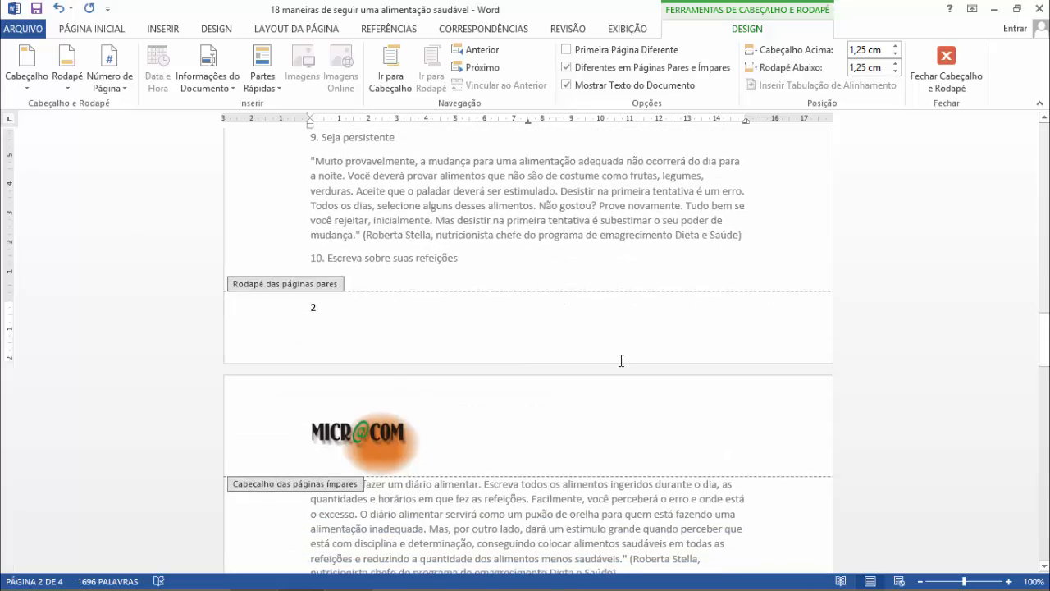
{"action": "scroll", "coordinate": [621, 361], "scroll_direction": "up", "scroll_amount": 2}
{"action": "scroll", "coordinate": [621, 358], "scroll_direction": "down", "scroll_amount": 12}
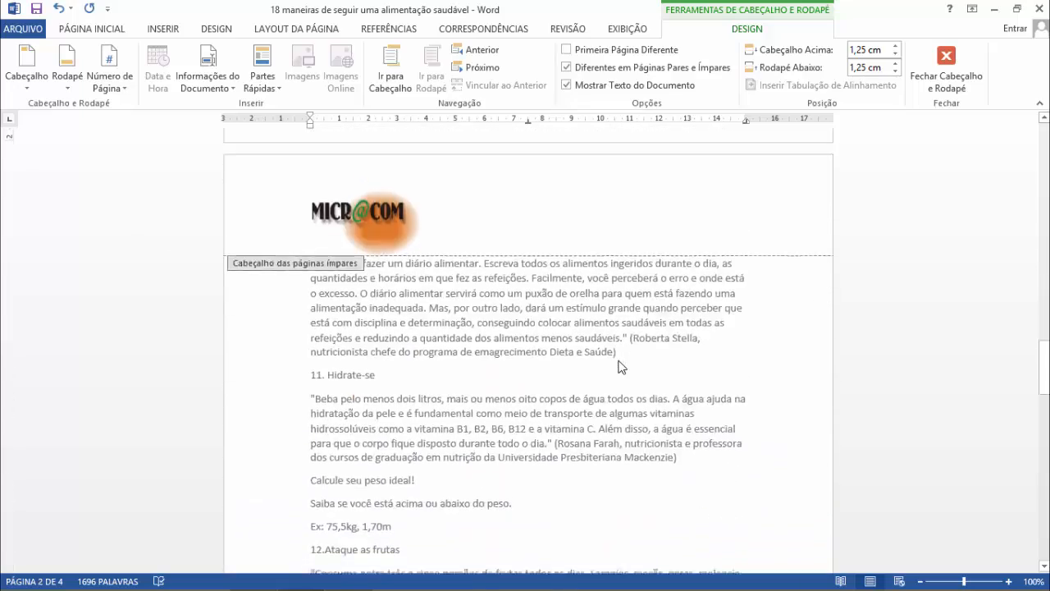
{"action": "scroll", "coordinate": [621, 365], "scroll_direction": "down", "scroll_amount": 12}
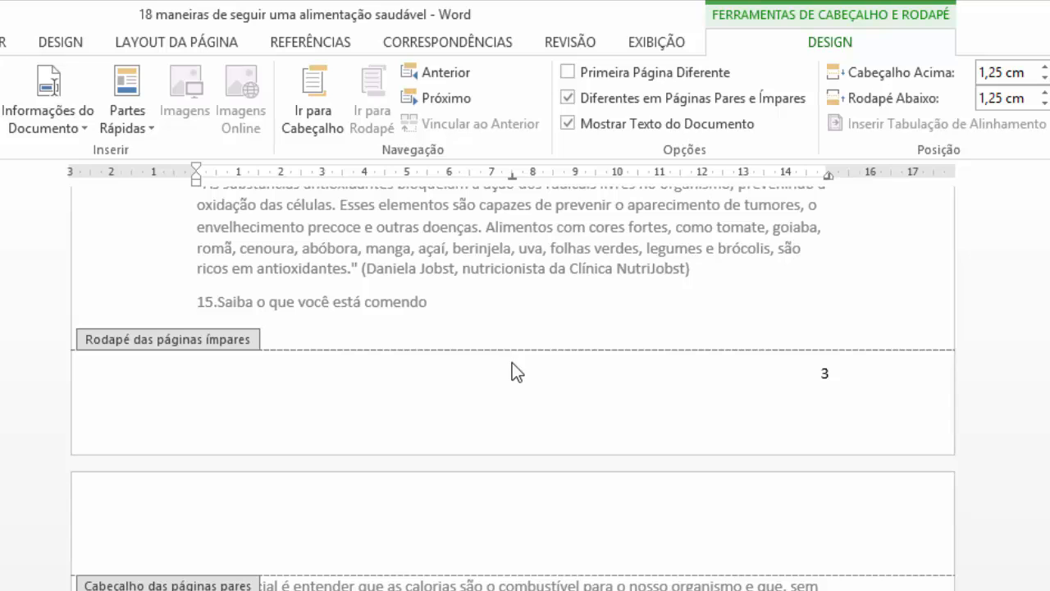
{"action": "scroll", "coordinate": [518, 361], "scroll_direction": "up", "scroll_amount": 15}
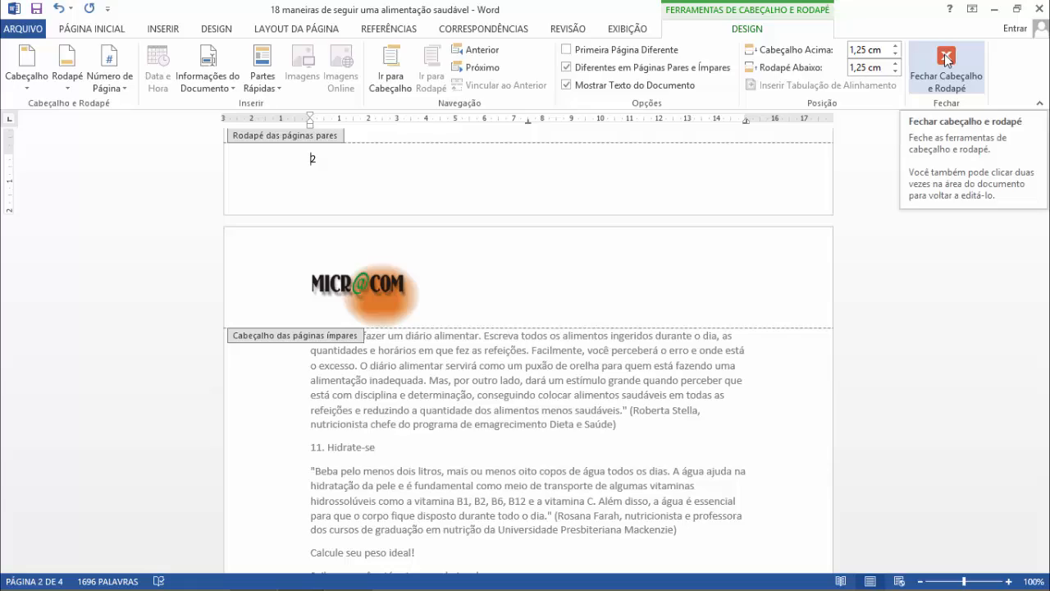
- Close header and footer editing and check the logo headers and page numbers on pages 1 to 3
{"action": "left_click", "coordinate": [946, 59]}
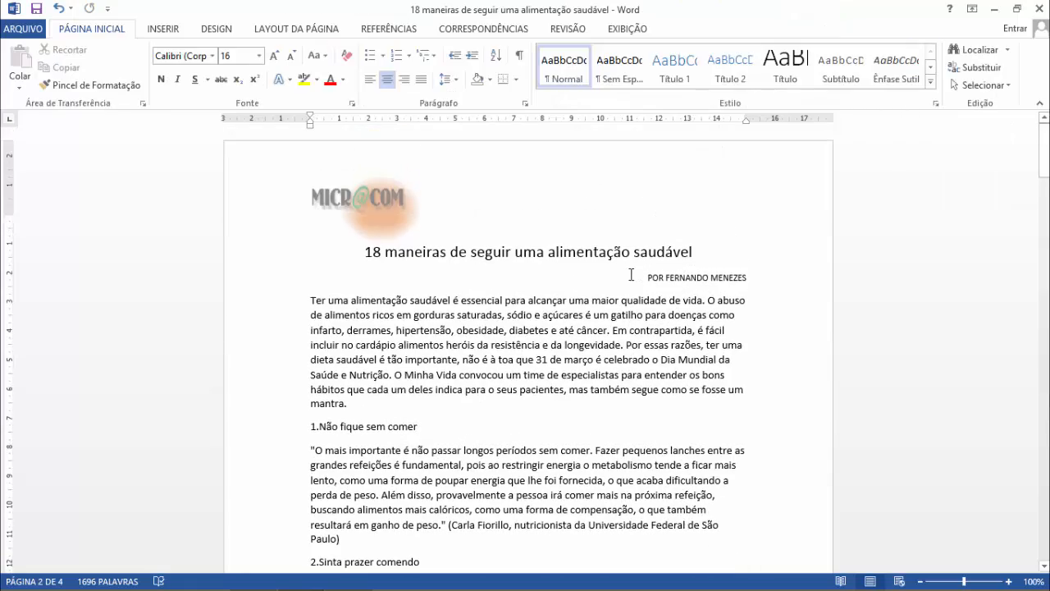
{"action": "scroll", "coordinate": [631, 274], "scroll_direction": "down", "scroll_amount": 20}
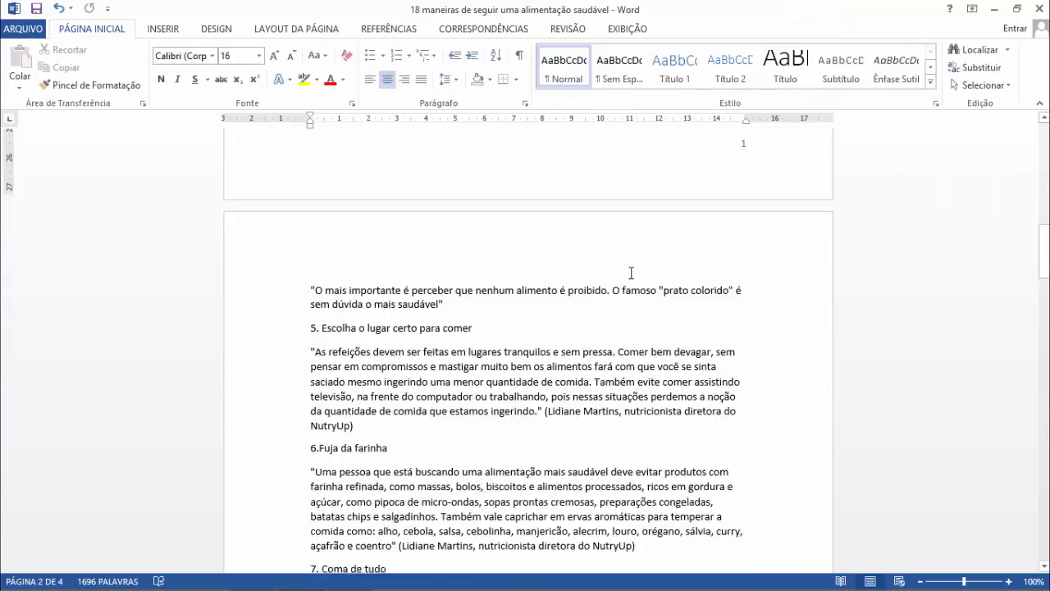
{"action": "scroll", "coordinate": [631, 274], "scroll_direction": "down", "scroll_amount": 15}
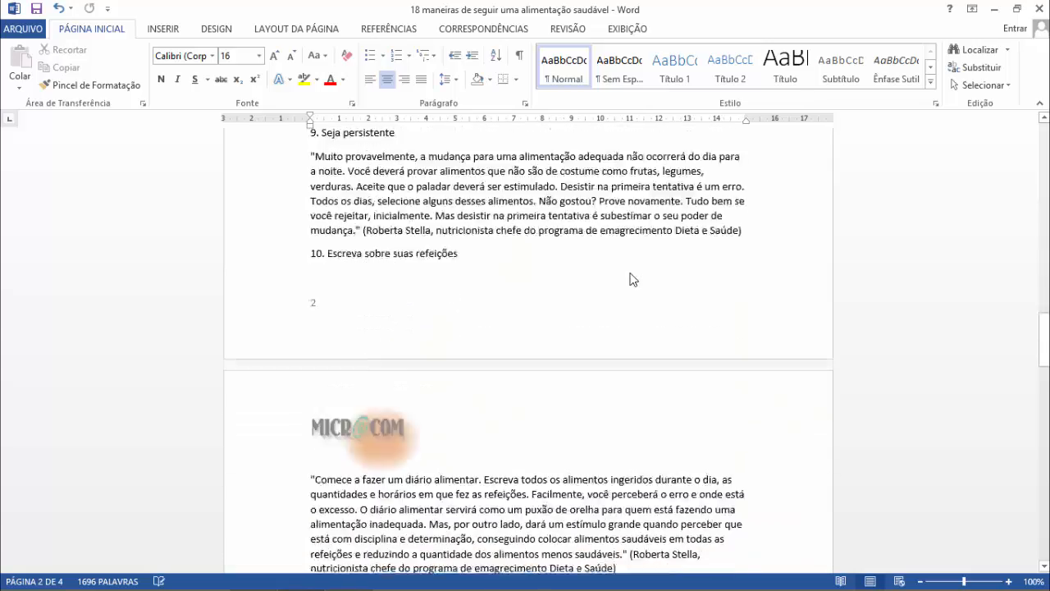
{"action": "scroll", "coordinate": [631, 279], "scroll_direction": "down", "scroll_amount": 6}
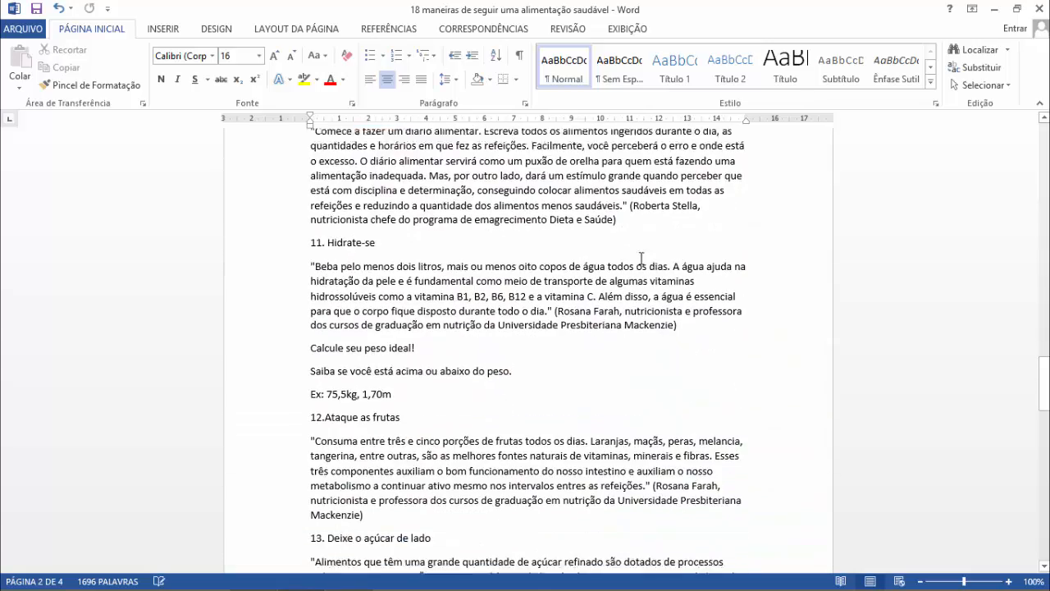
{"action": "scroll", "coordinate": [661, 241], "scroll_direction": "down", "scroll_amount": 12}
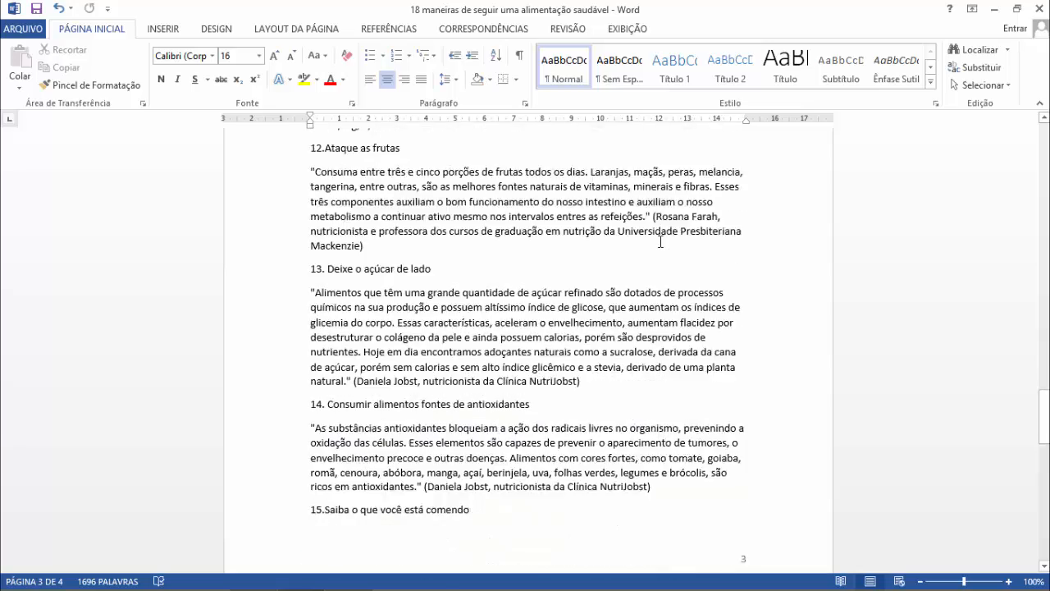
{"action": "scroll", "coordinate": [656, 240], "scroll_direction": "down", "scroll_amount": 2}
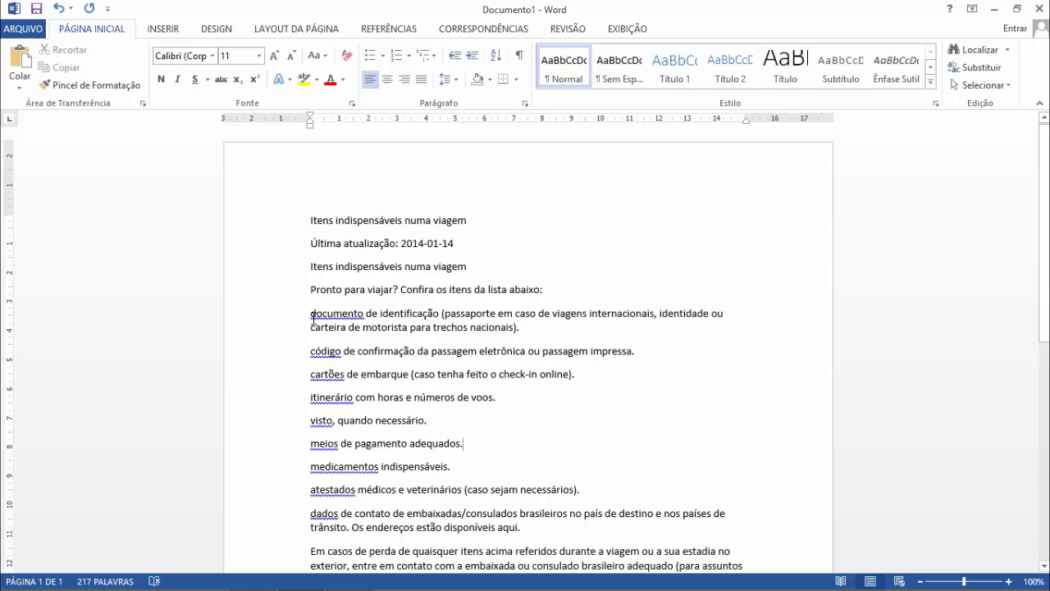
- Select the travel items from "documento de identificação" through "dados de contato" and open the symbol selection for a new bullet
{"action": "left_click_drag", "start_coordinate": [312, 319], "coordinate": [533, 530]}
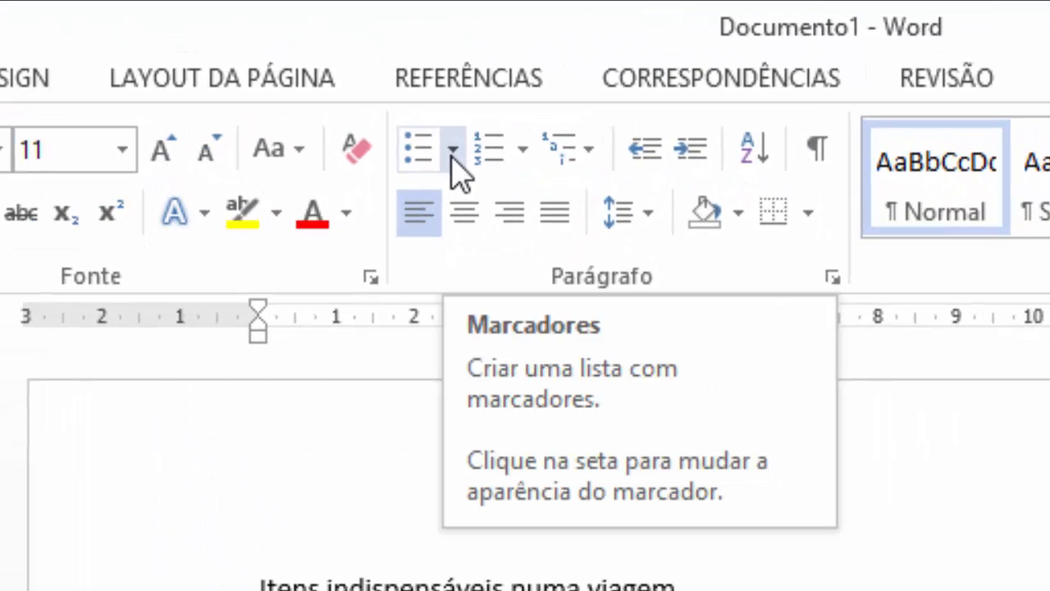
{"action": "left_click", "coordinate": [452, 153]}
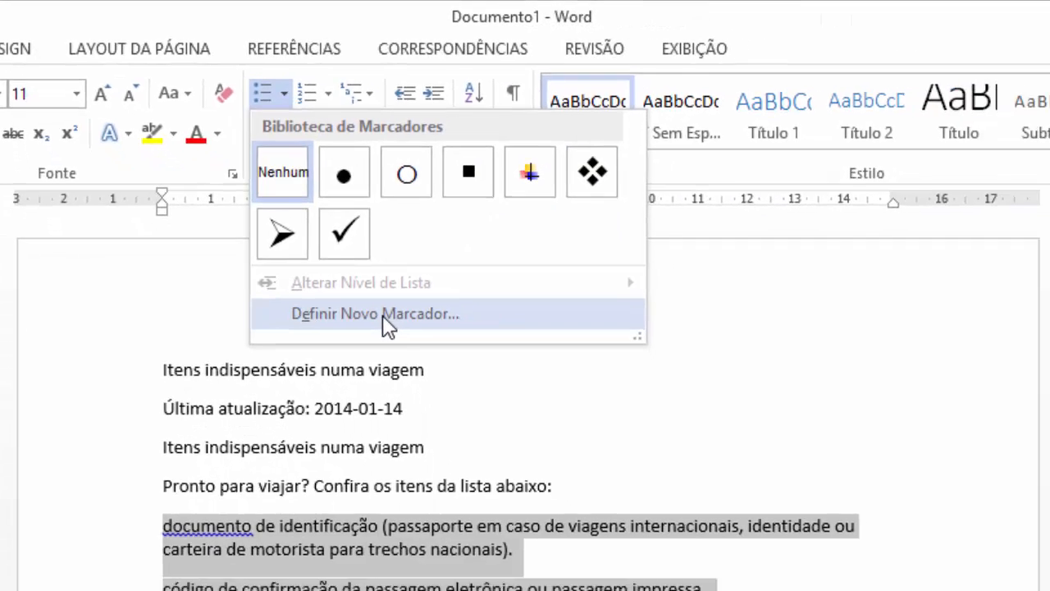
{"action": "left_click", "coordinate": [575, 500]}
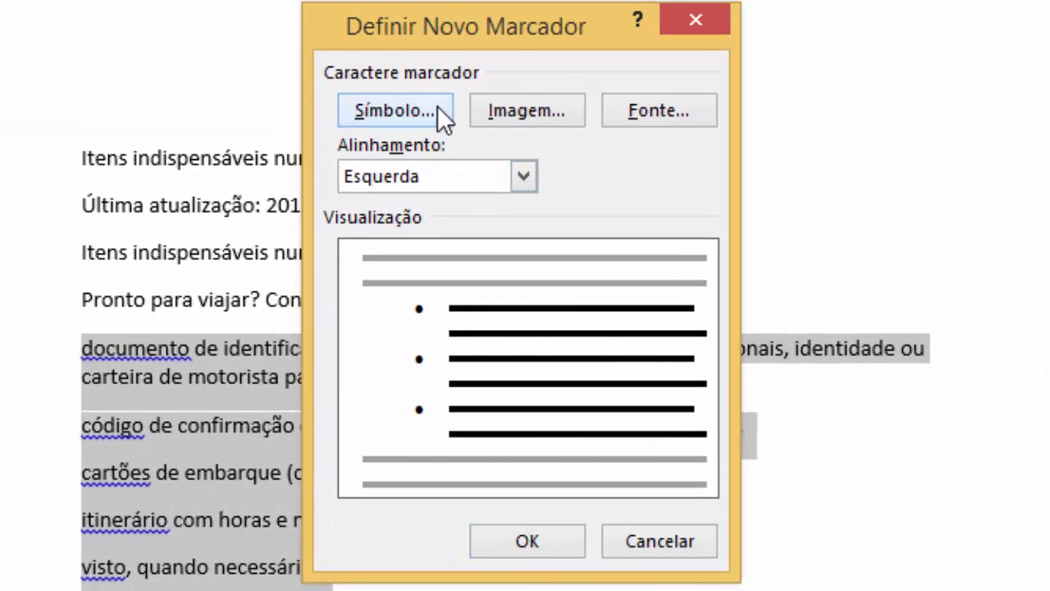
{"action": "left_click", "coordinate": [437, 107]}
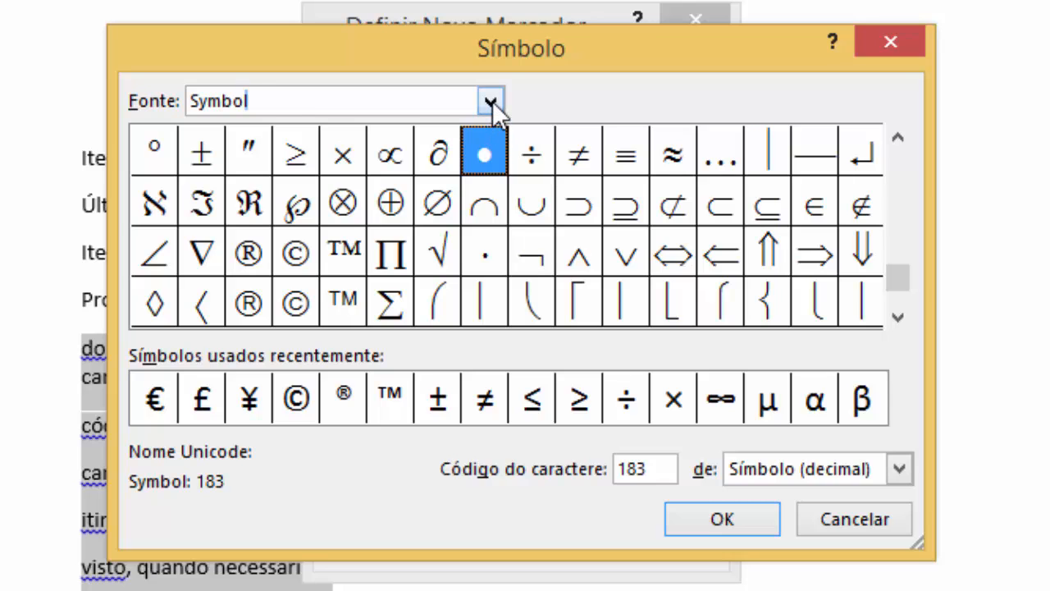
- Set the symbol font for the new bullet to Wingdings
{"action": "left_click", "coordinate": [490, 101]}
{"action": "left_click", "coordinate": [490, 101]}
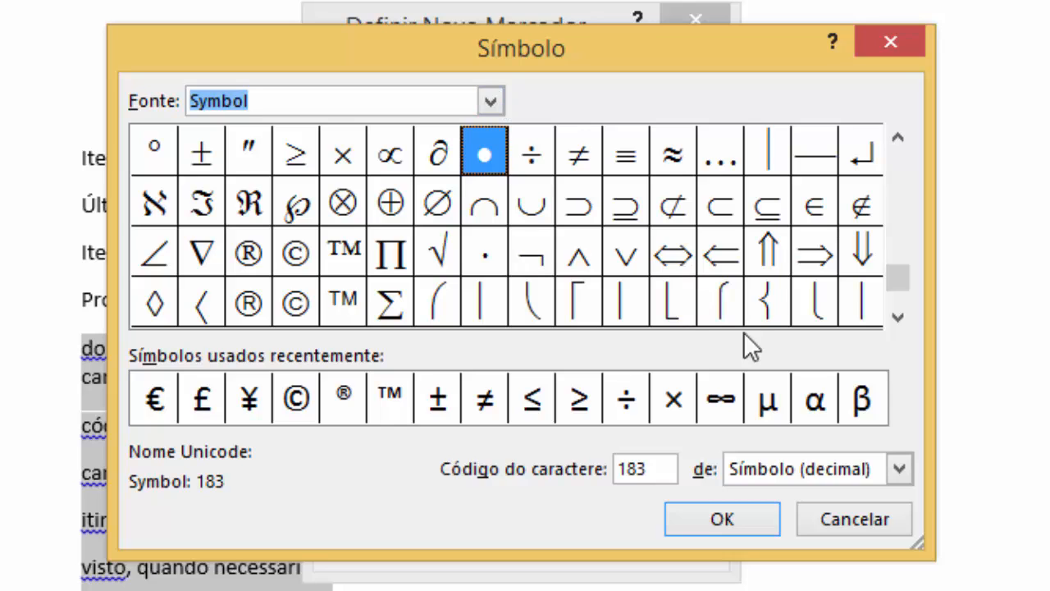
{"action": "left_click_drag", "start_coordinate": [901, 285], "coordinate": [905, 314]}
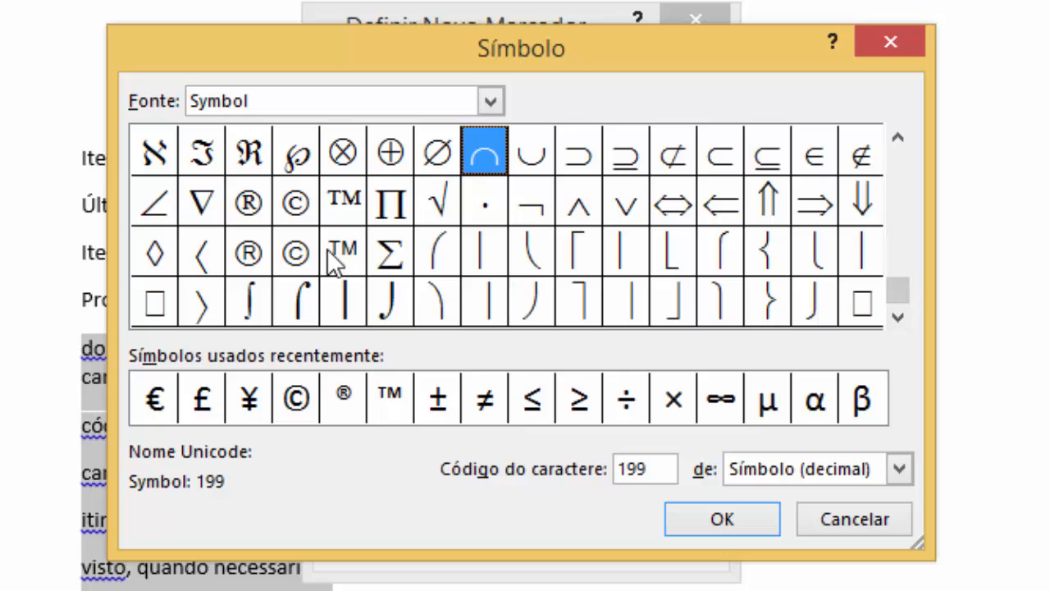
{"action": "left_click", "coordinate": [492, 103]}
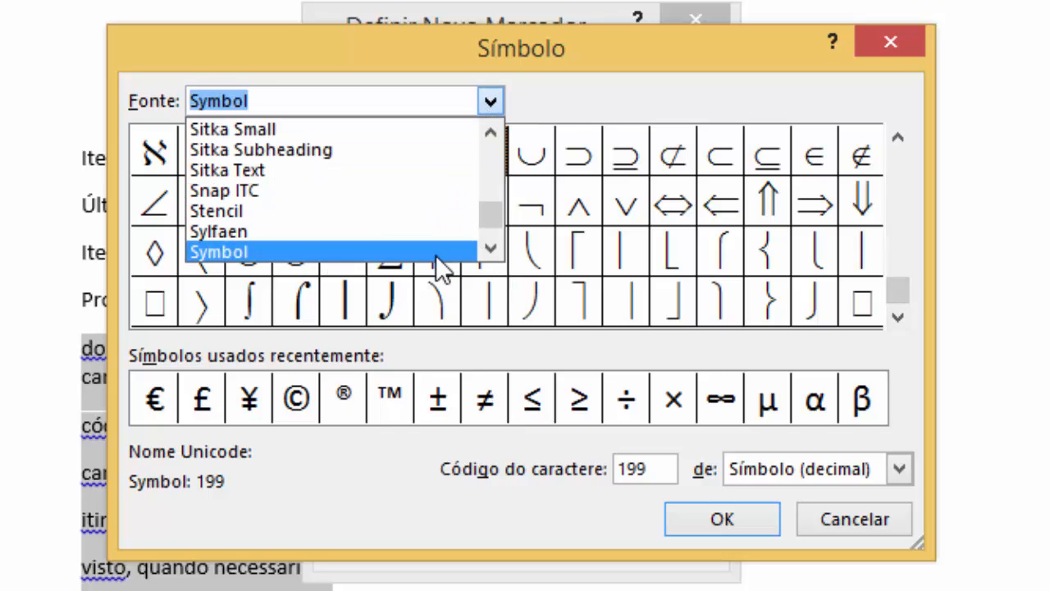
{"action": "mouse_move", "coordinate": [491, 209]}
{"action": "left_mouse_down"}
{"action": "mouse_move", "coordinate": [491, 200]}
{"action": "mouse_move", "coordinate": [486, 228]}
{"action": "left_mouse_up"}
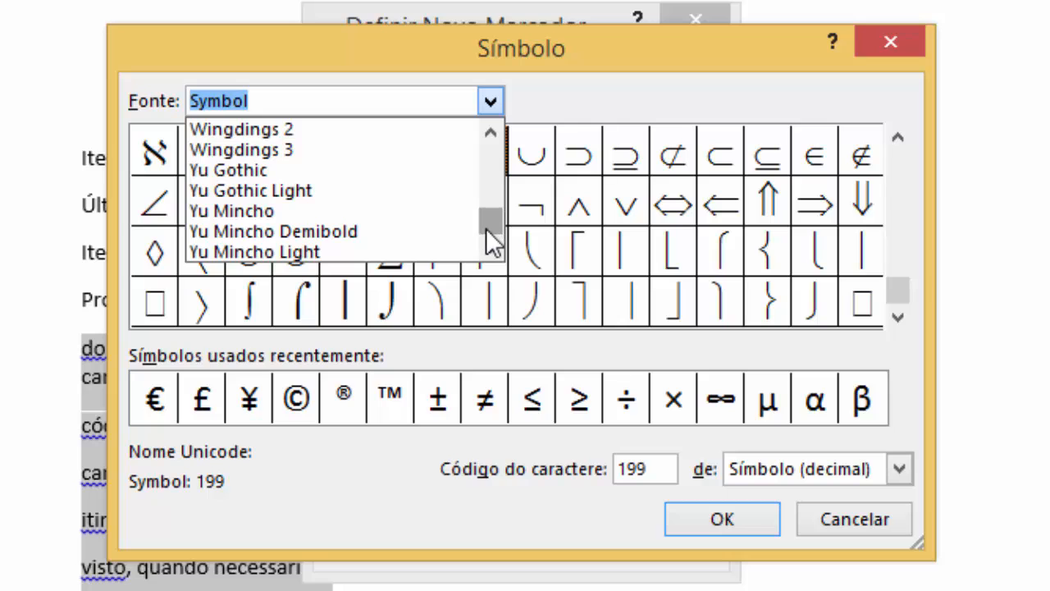
{"action": "left_click", "coordinate": [491, 132]}
{"action": "left_click", "coordinate": [491, 132]}
{"action": "left_click", "coordinate": [490, 132]}
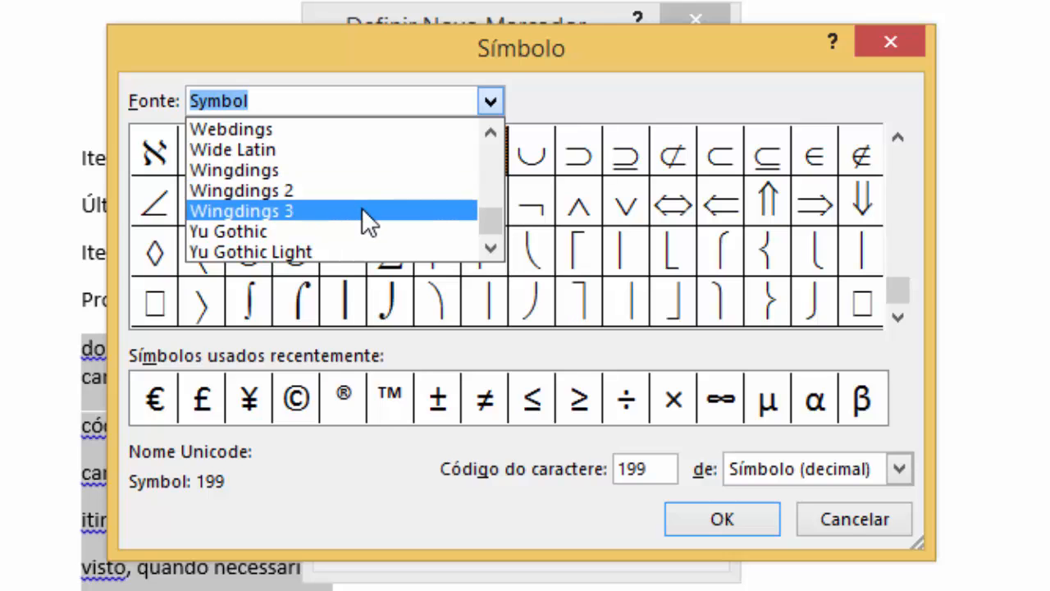
{"action": "left_click", "coordinate": [365, 171]}
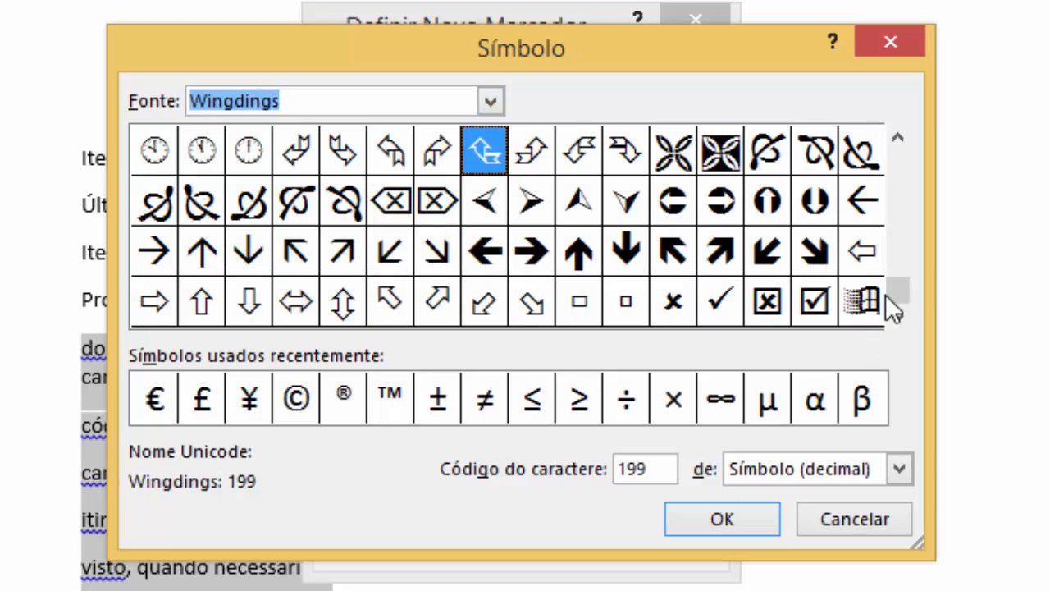
- Choose the circled right arrow, Wingdings character code 220, as the new bullet and apply it to the selected travel items
{"action": "left_click", "coordinate": [894, 314]}
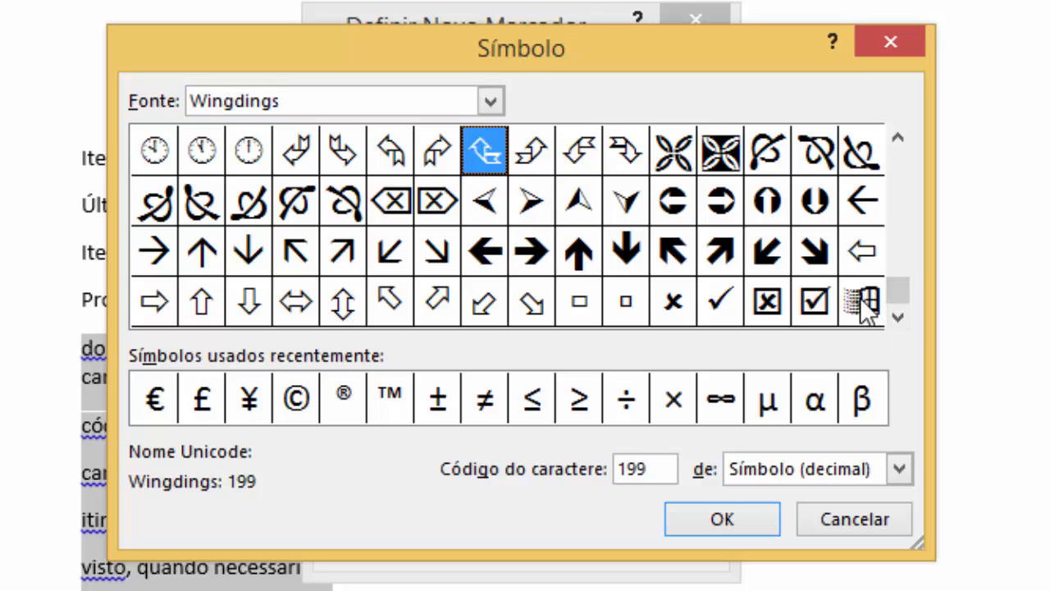
{"action": "left_click", "coordinate": [722, 203]}
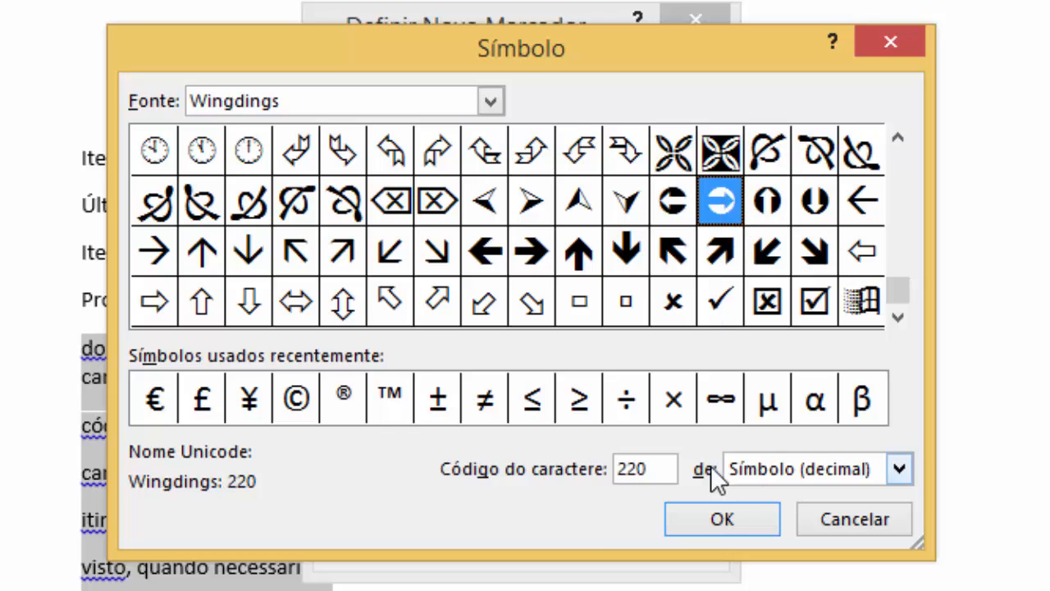
{"action": "left_click", "coordinate": [711, 519]}
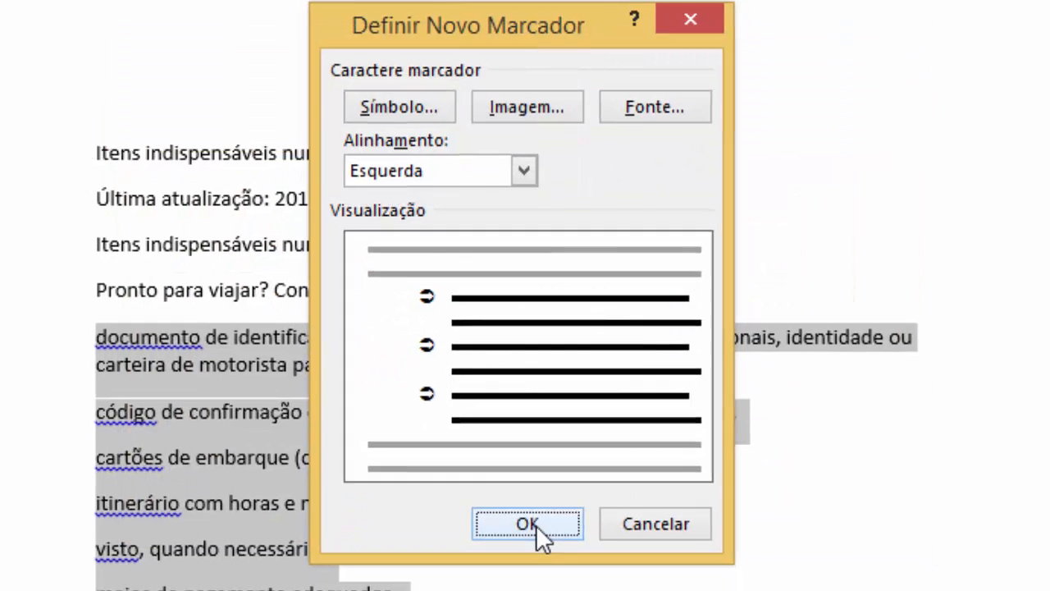
{"action": "left_click", "coordinate": [533, 538]}
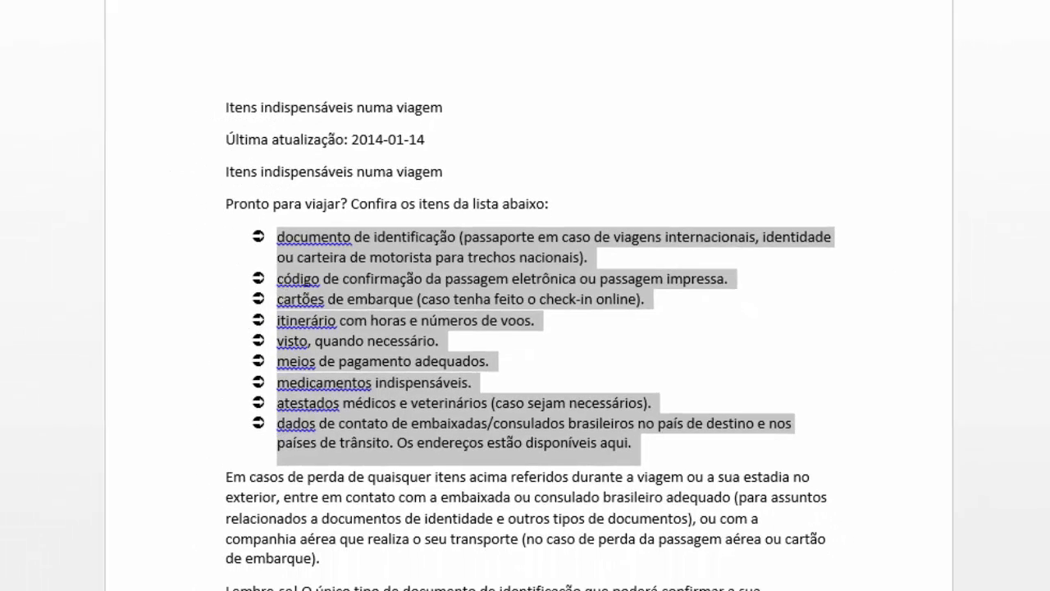
- Replace the arrow bullets of the travel items with solid round bullets and deselect the list
{"action": "left_click", "coordinate": [371, 56]}
{"action": "left_click", "coordinate": [382, 60]}
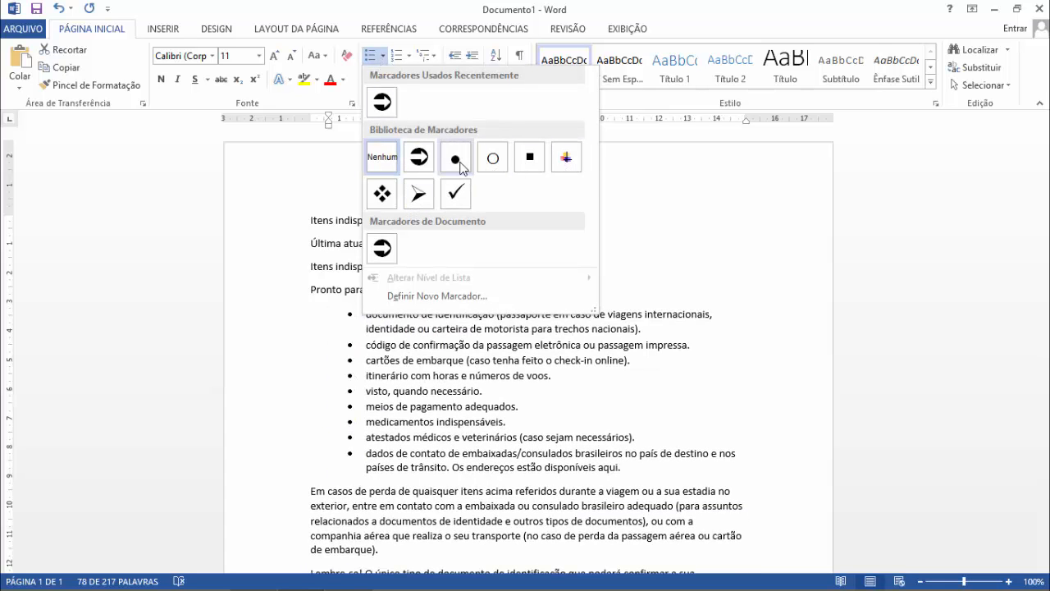
{"action": "left_click", "coordinate": [458, 164]}
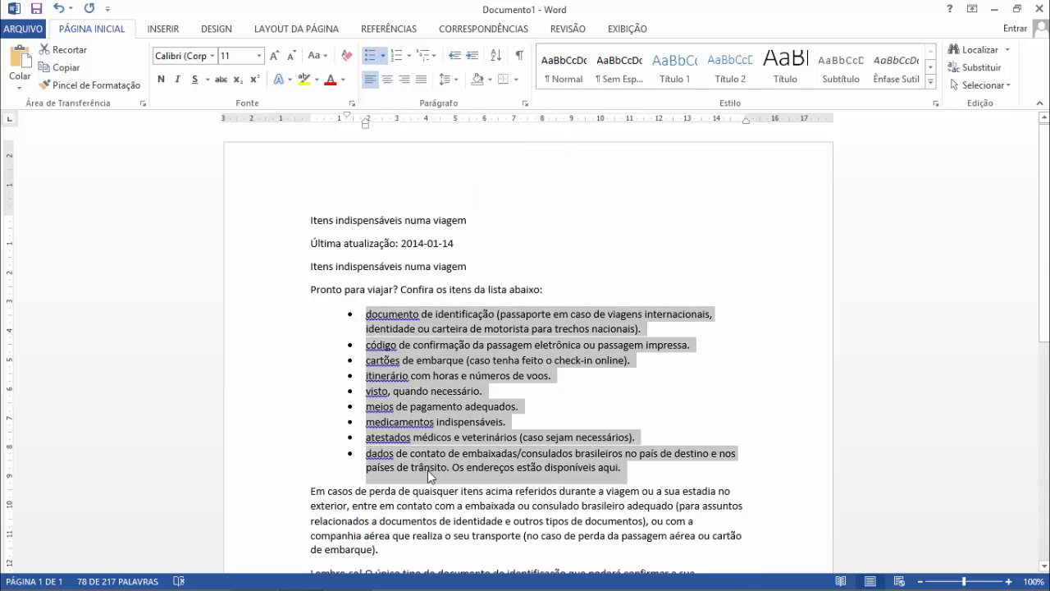
{"action": "left_click", "coordinate": [414, 345]}
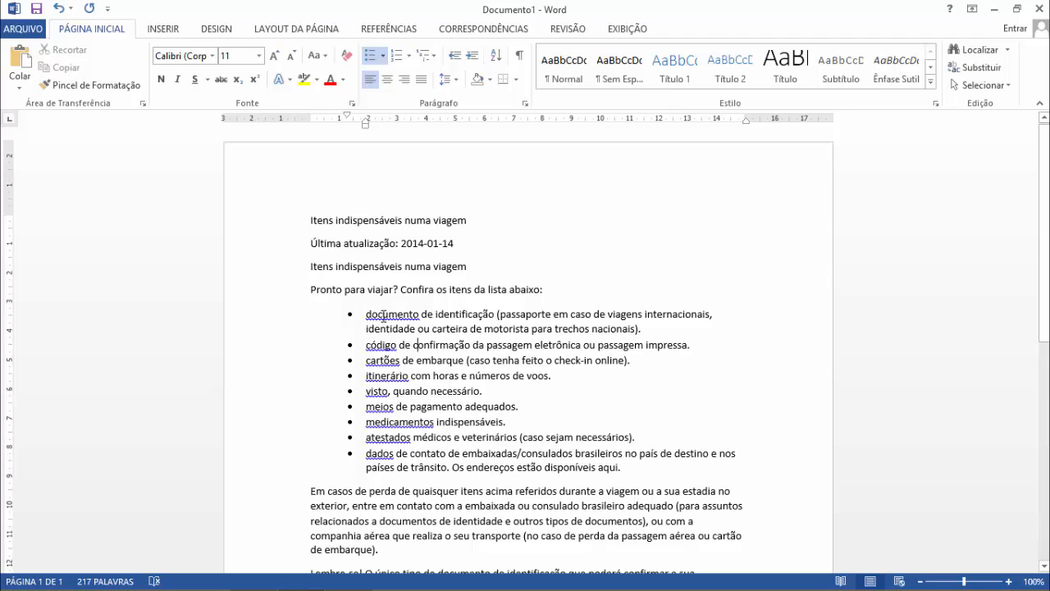
- Capitalize the first word of the travel items Documento, Código, Cartões and Itinerário using the grammar suggestions
{"action": "right_click", "coordinate": [383, 314]}
{"action": "left_click", "coordinate": [453, 332]}
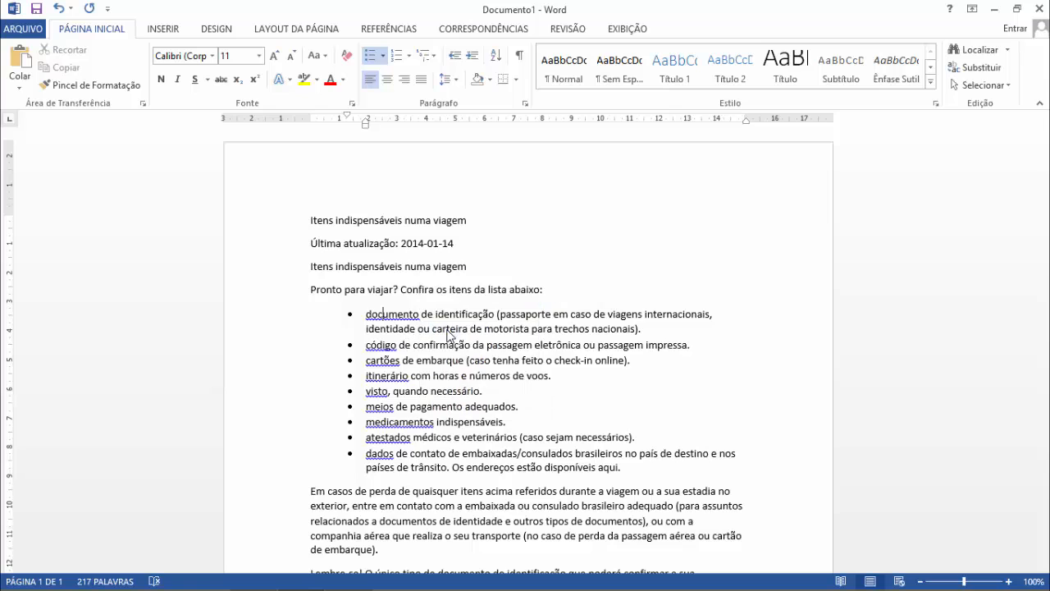
{"action": "right_click", "coordinate": [384, 349]}
{"action": "left_click", "coordinate": [402, 362]}
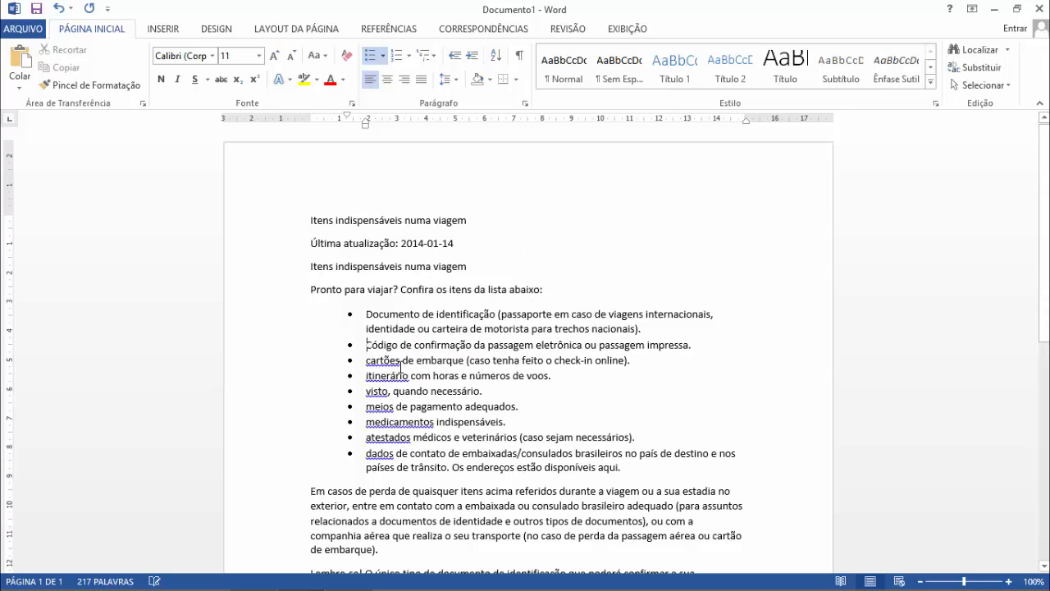
{"action": "right_click", "coordinate": [385, 363]}
{"action": "left_click", "coordinate": [443, 378]}
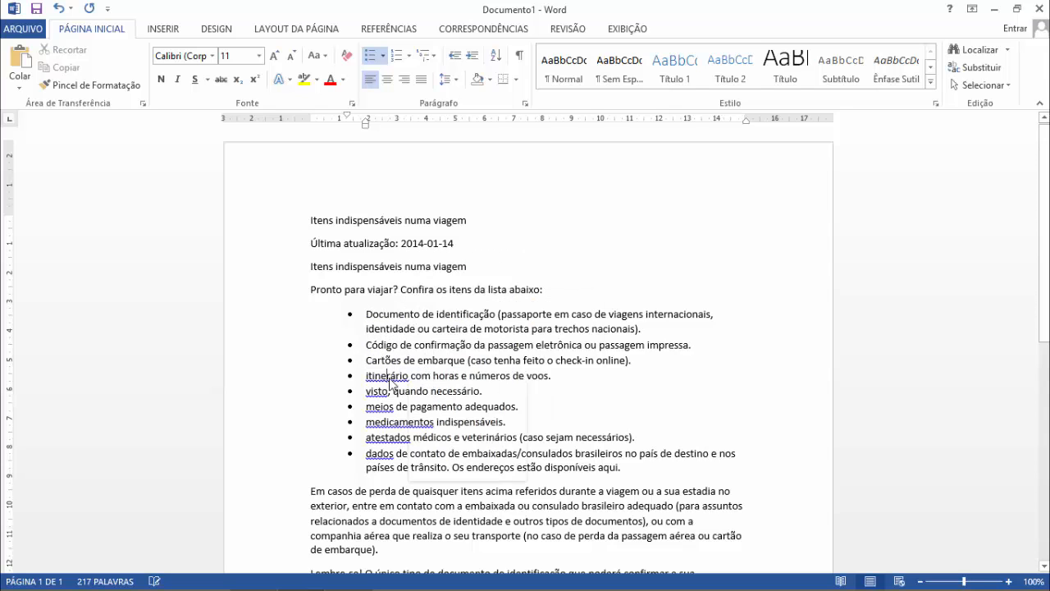
{"action": "right_click", "coordinate": [387, 377]}
{"action": "left_click", "coordinate": [443, 394]}
- Capitalize the first word of the remaining travel items Visto, Meios, Medicamentos, Atestados and Dados using the grammar suggestions
{"action": "right_click", "coordinate": [381, 391]}
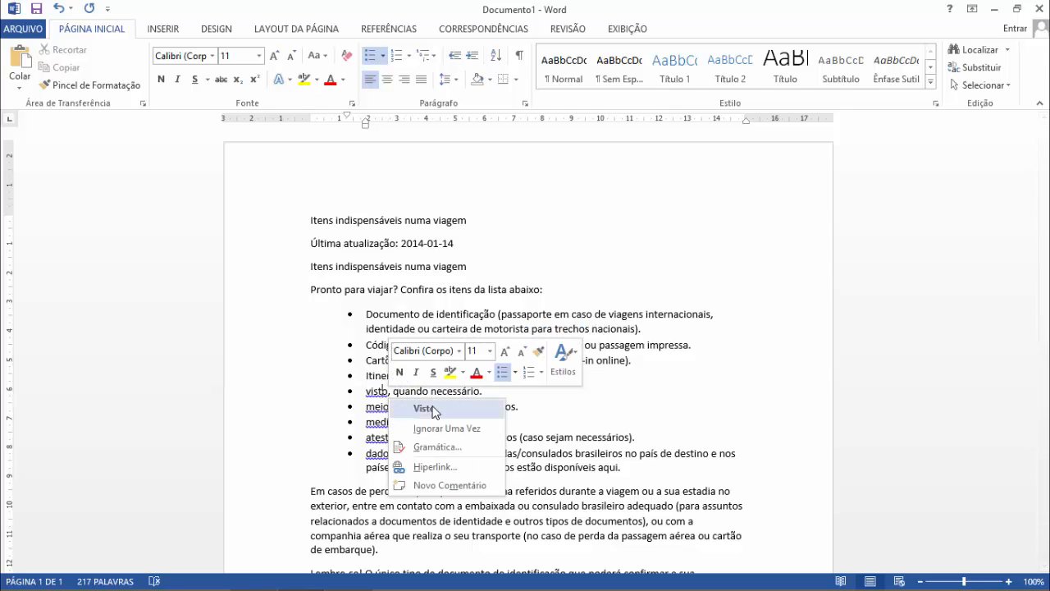
{"action": "left_click", "coordinate": [421, 408]}
{"action": "right_click", "coordinate": [380, 406]}
{"action": "left_click", "coordinate": [420, 424]}
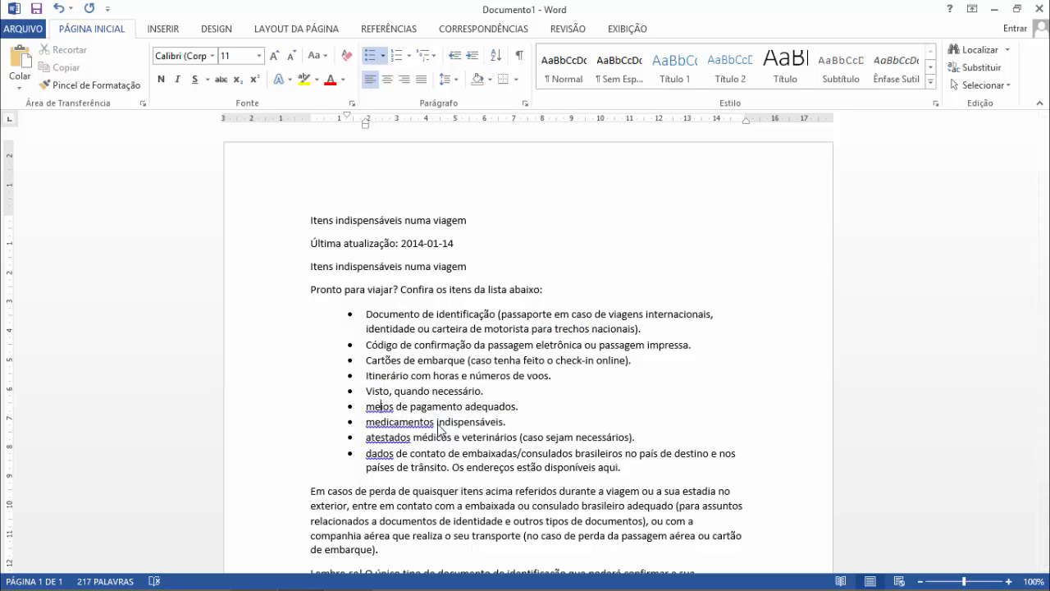
{"action": "right_click", "coordinate": [412, 430]}
{"action": "left_click", "coordinate": [490, 439]}
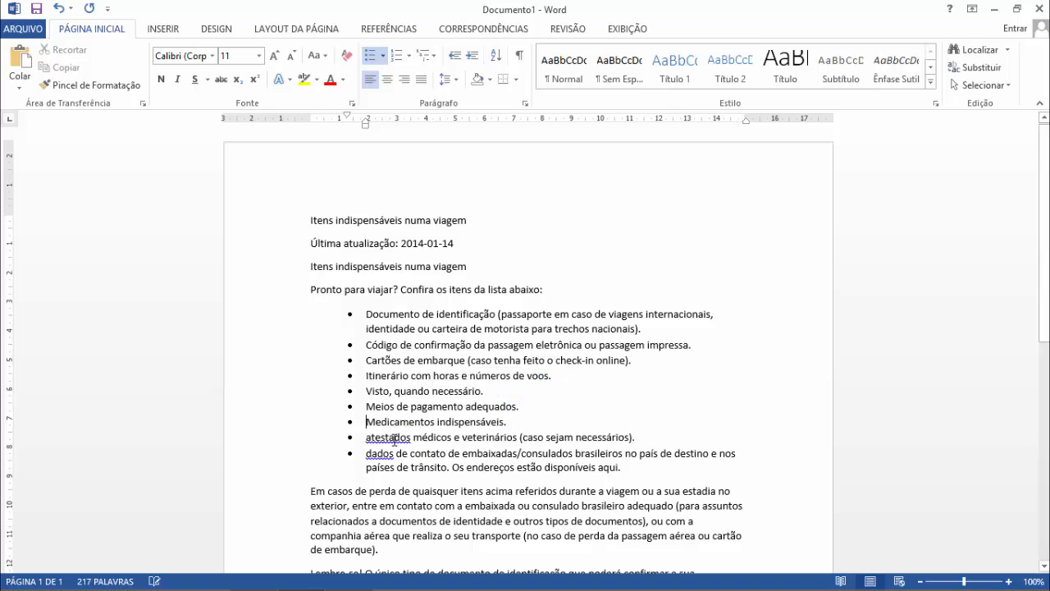
{"action": "right_click", "coordinate": [391, 436]}
{"action": "left_click", "coordinate": [453, 456]}
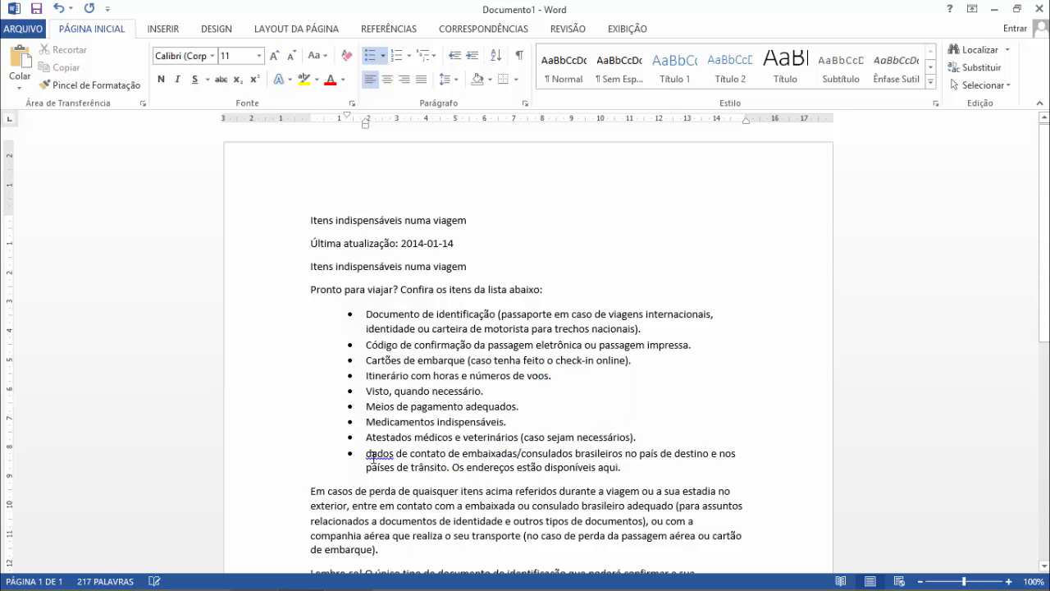
{"action": "right_click", "coordinate": [373, 456]}
{"action": "left_click", "coordinate": [446, 471]}
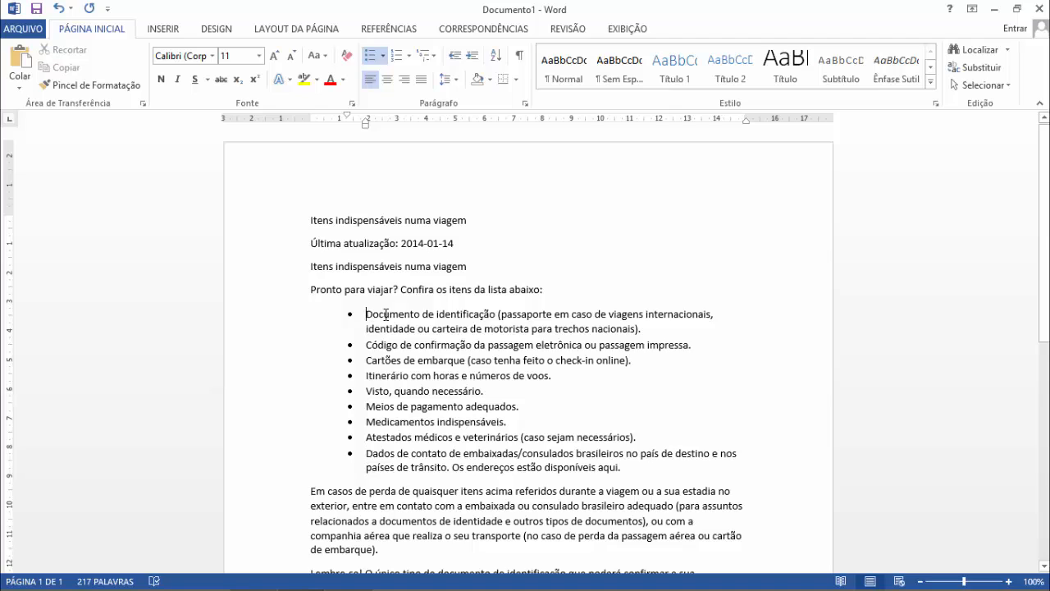
- Select all travel items from “Documento de identificação” through “Dados de contato” and open the definition of a new number format
{"action": "left_click_drag", "start_coordinate": [385, 315], "coordinate": [624, 468]}
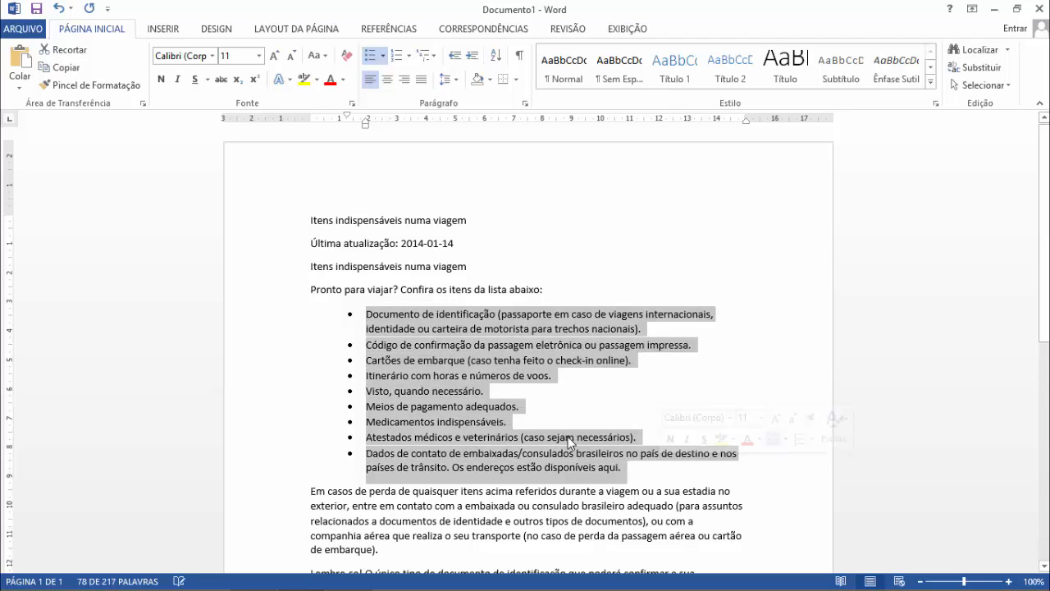
{"action": "left_click", "coordinate": [408, 55]}
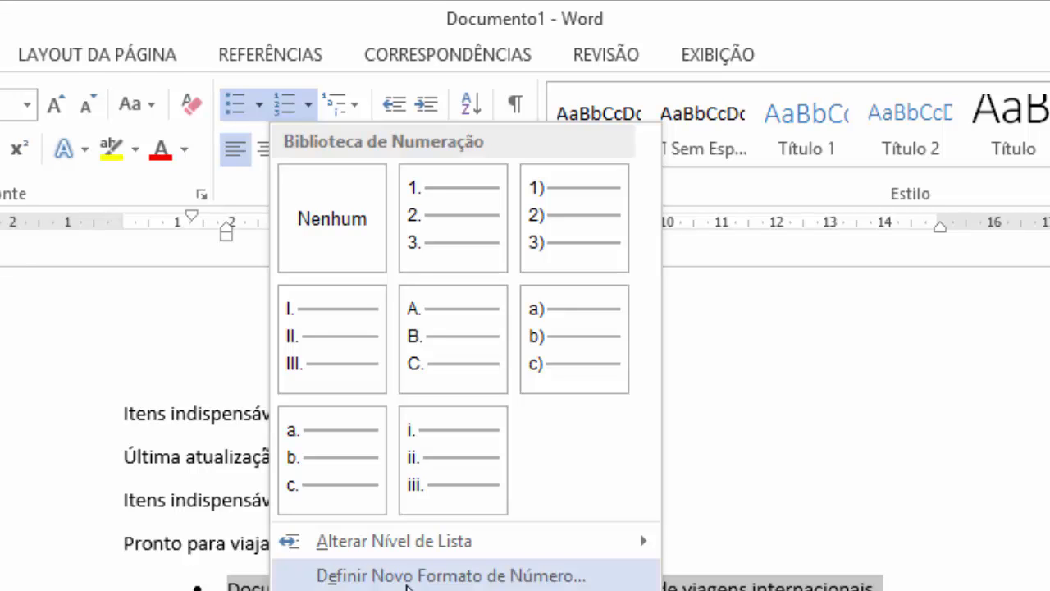
{"action": "left_click", "coordinate": [408, 579]}
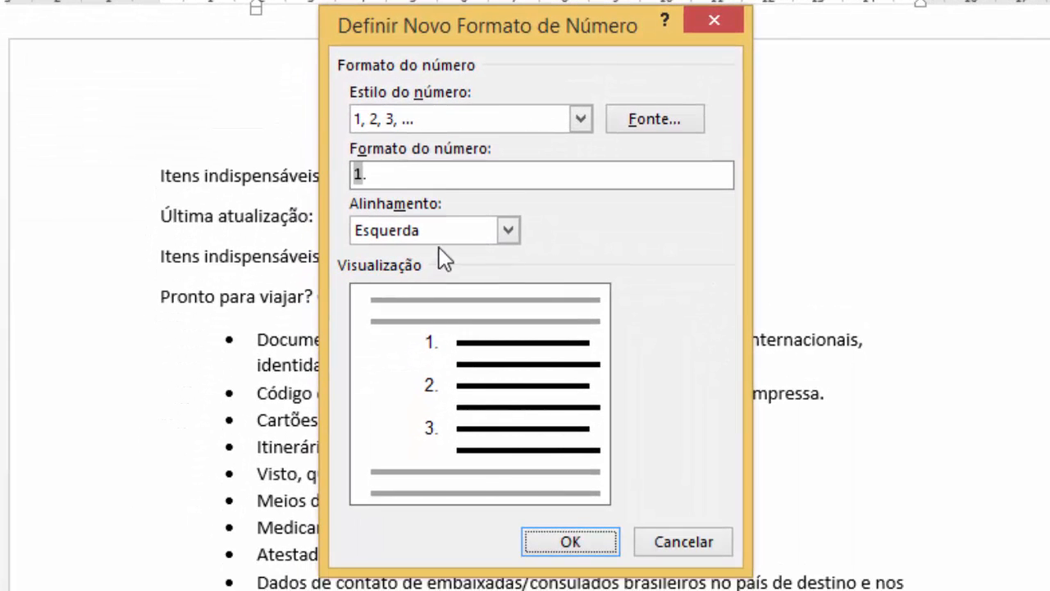
- Look through the available number styles, keep 1, 2, 3 and turn the travel items into a numbered list
{"action": "left_click", "coordinate": [580, 119]}
{"action": "left_click", "coordinate": [581, 244]}
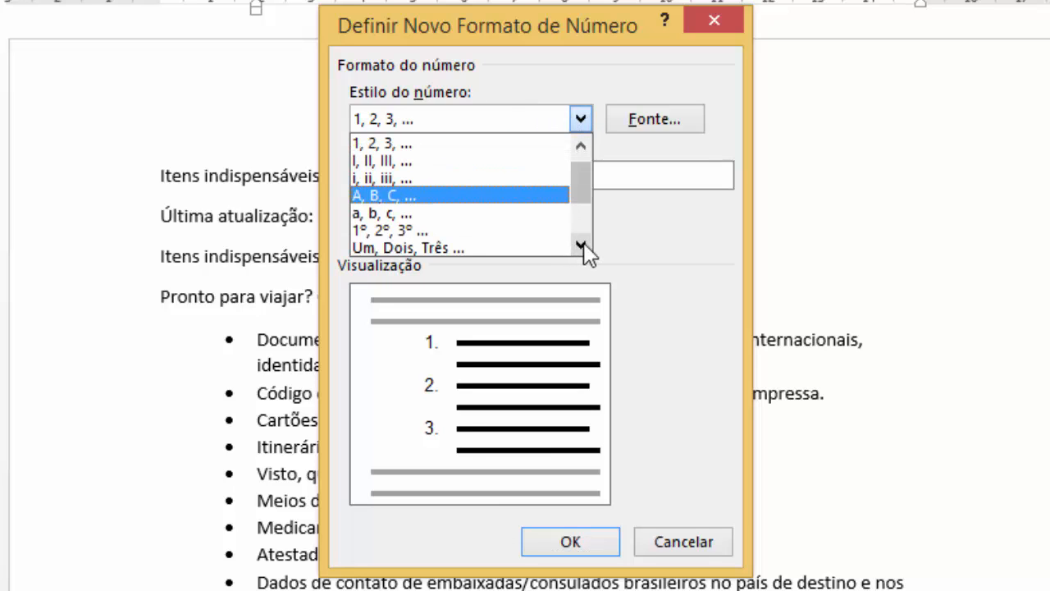
{"action": "left_click", "coordinate": [582, 244]}
{"action": "left_click", "coordinate": [582, 244]}
{"action": "left_click", "coordinate": [582, 244]}
{"action": "left_click", "coordinate": [582, 245]}
{"action": "left_click", "coordinate": [582, 244]}
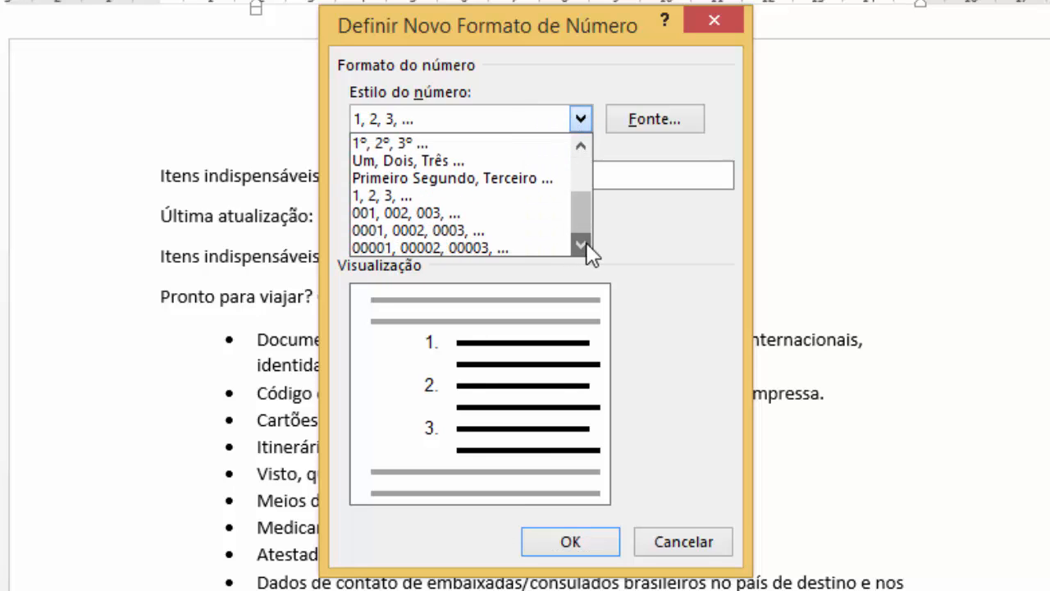
{"action": "left_click_drag", "start_coordinate": [589, 218], "coordinate": [586, 172]}
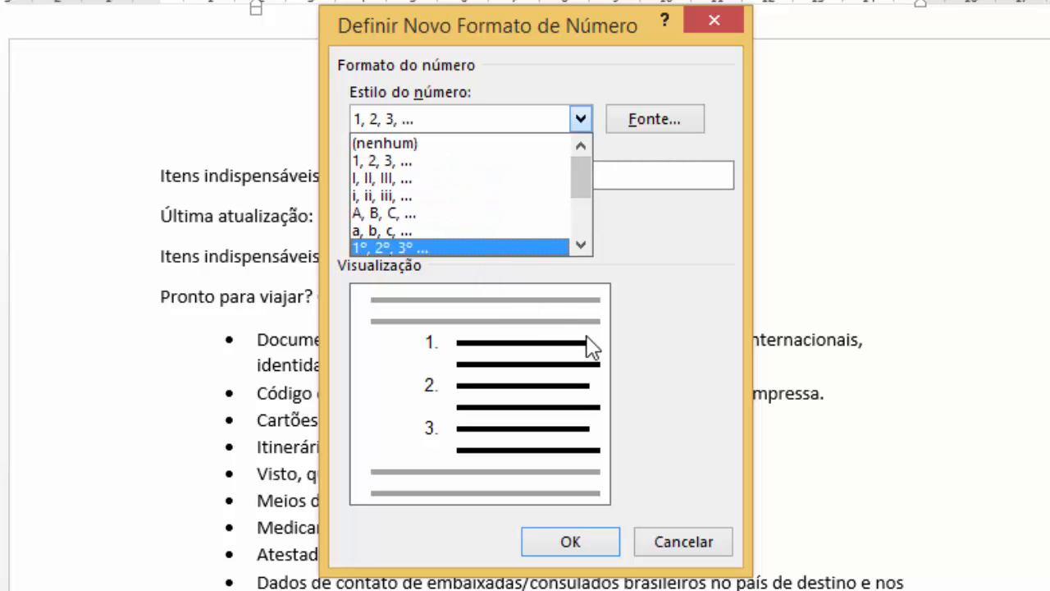
{"action": "left_click", "coordinate": [669, 280]}
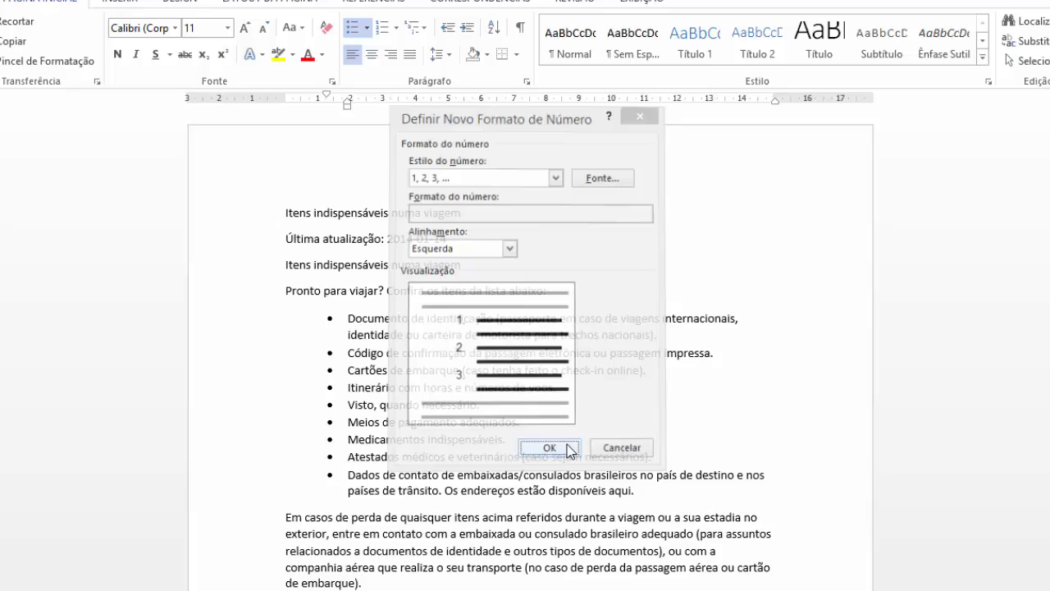
{"action": "left_click", "coordinate": [589, 496]}
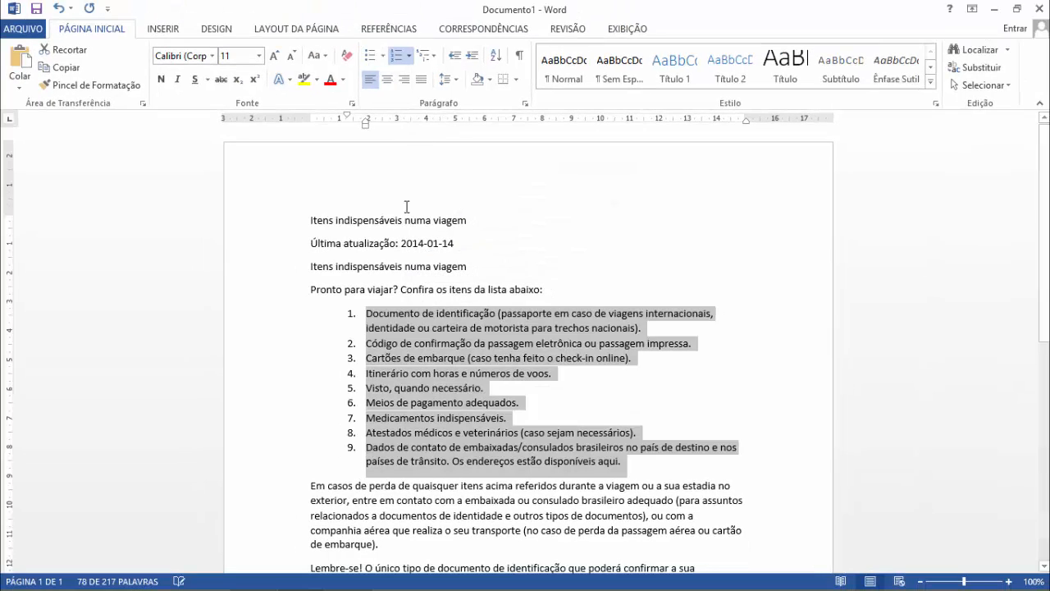
- Apply the 1., a., i. multilevel list to the entire logistics question in Documento2
{"action": "left_click", "coordinate": [434, 58]}
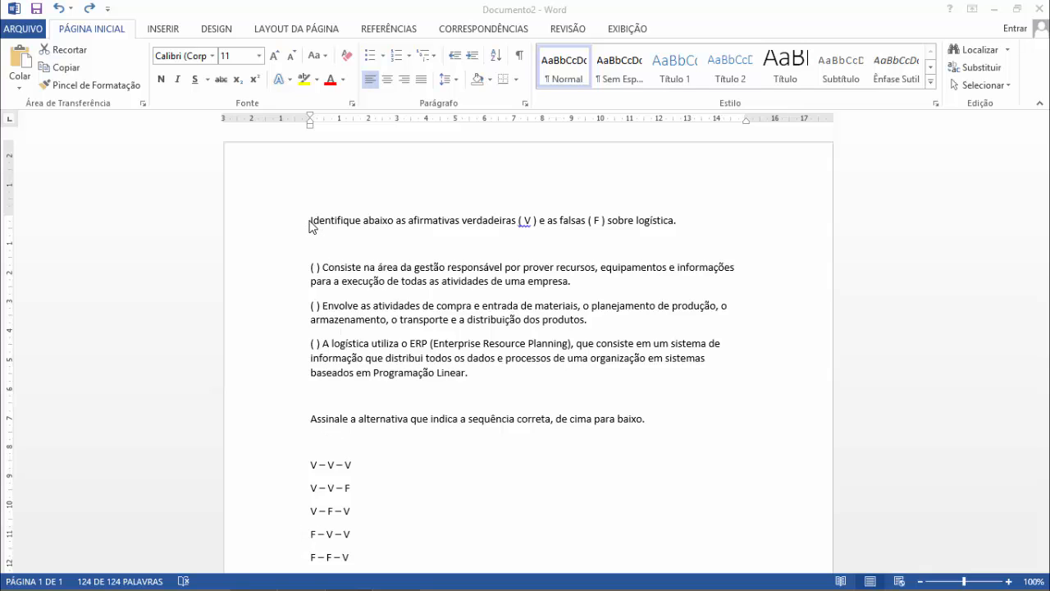
{"action": "key", "text": "ctrl+a"}
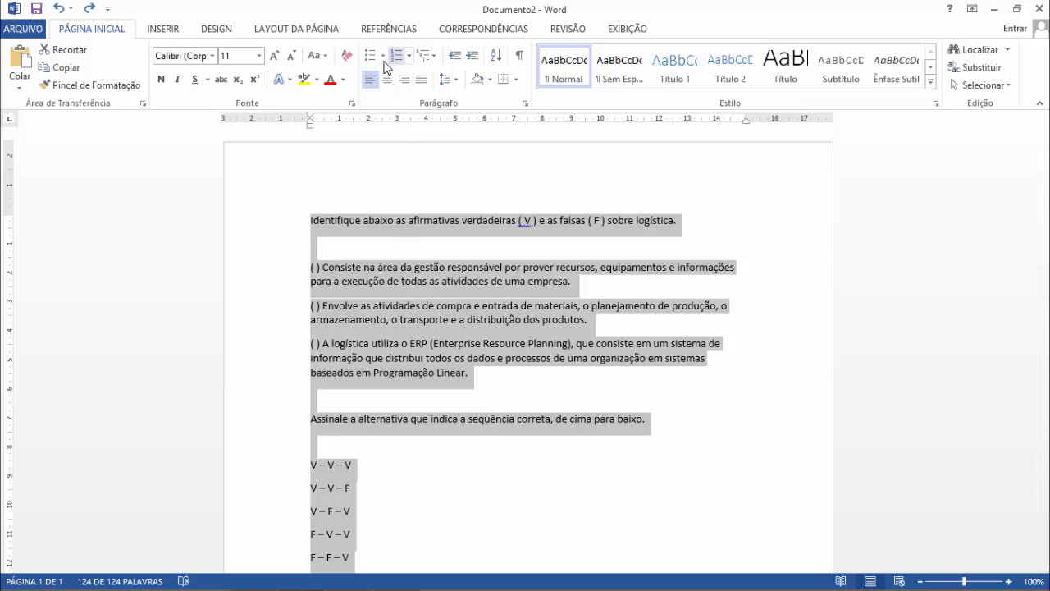
{"action": "left_click", "coordinate": [426, 56]}
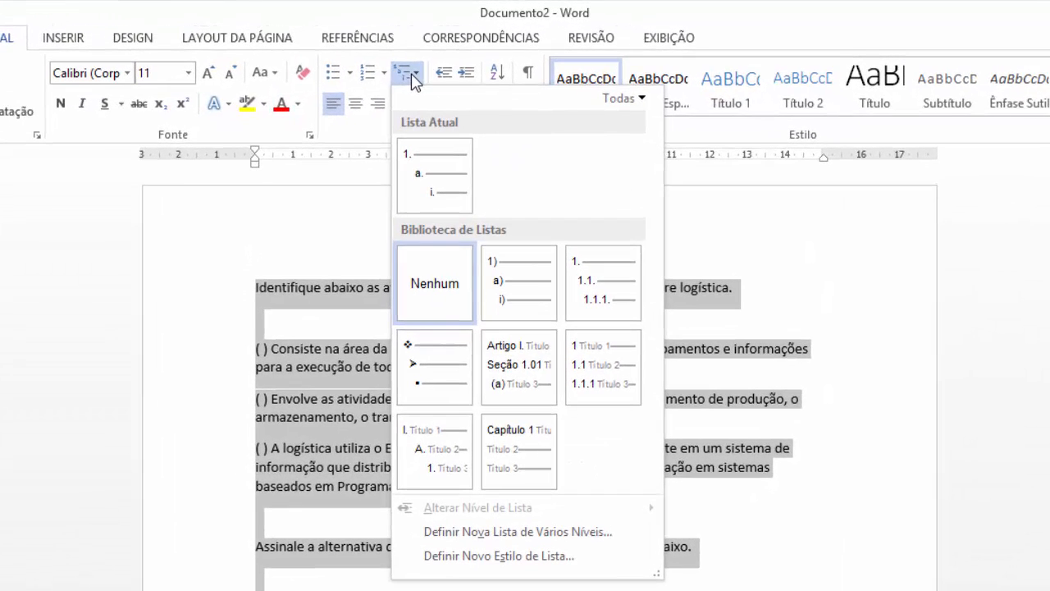
{"action": "mouse_move", "coordinate": [425, 182]}
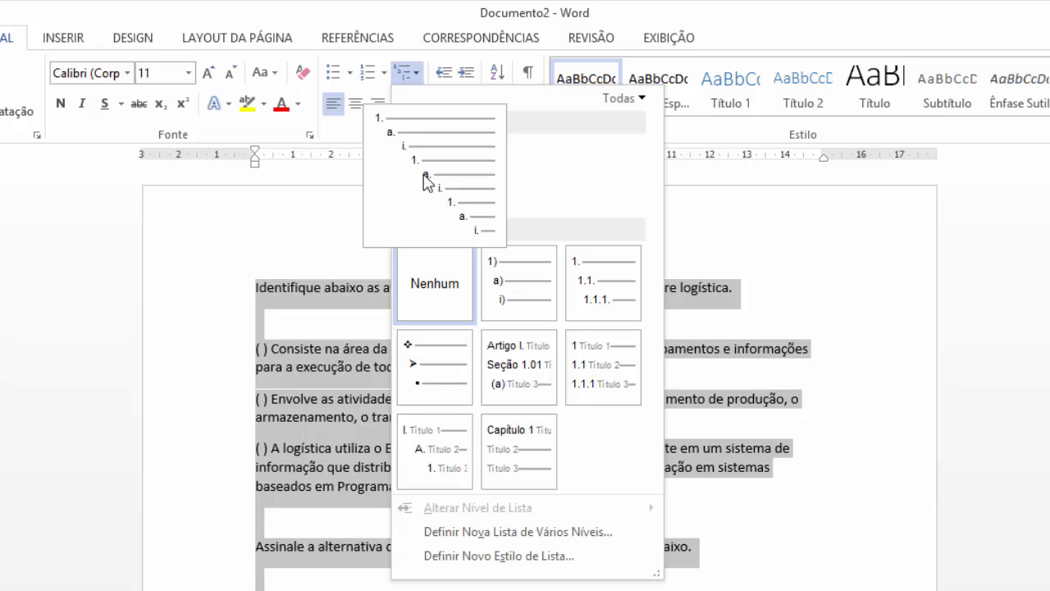
{"action": "left_click", "coordinate": [428, 179]}
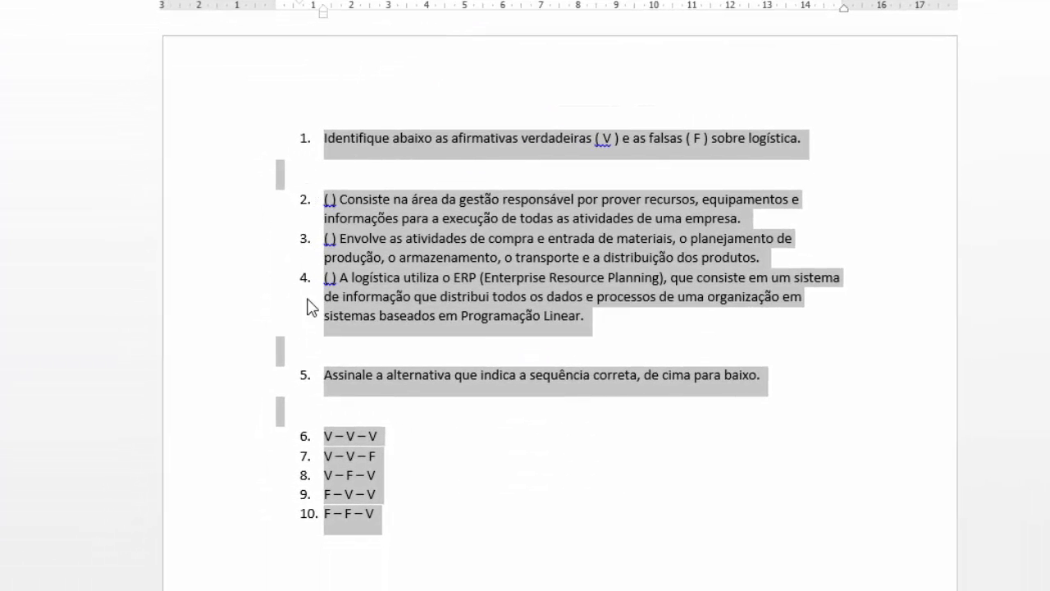
- Remove the numbering from the three logistics statements and from the “Assinale a alternativa” paragraph
{"action": "left_click", "coordinate": [325, 199]}
{"action": "left_click_drag", "start_coordinate": [325, 200], "coordinate": [613, 315]}
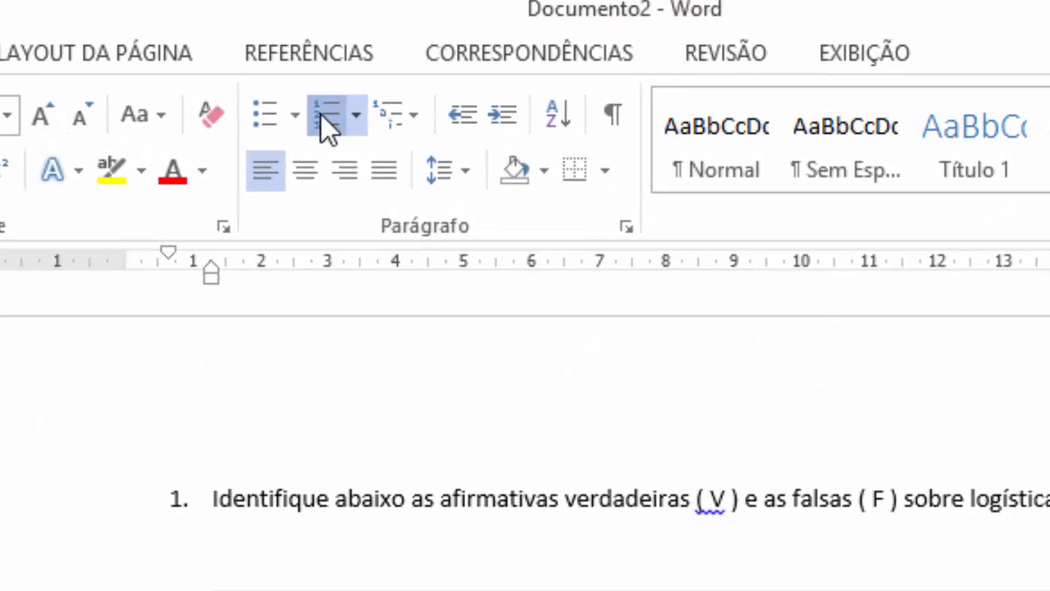
{"action": "left_click", "coordinate": [324, 115]}
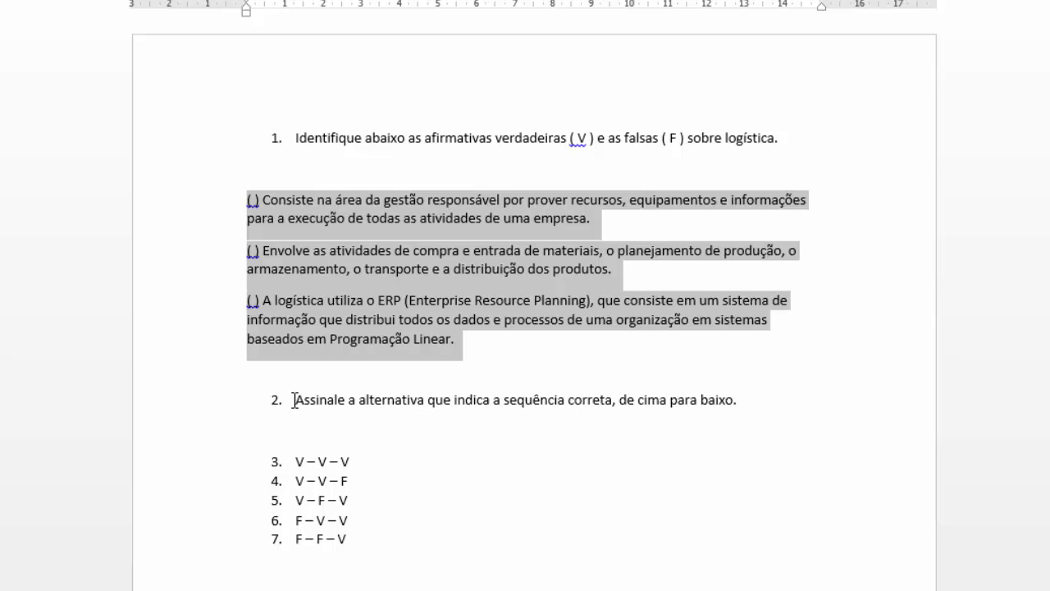
{"action": "left_click_drag", "start_coordinate": [297, 400], "coordinate": [753, 408]}
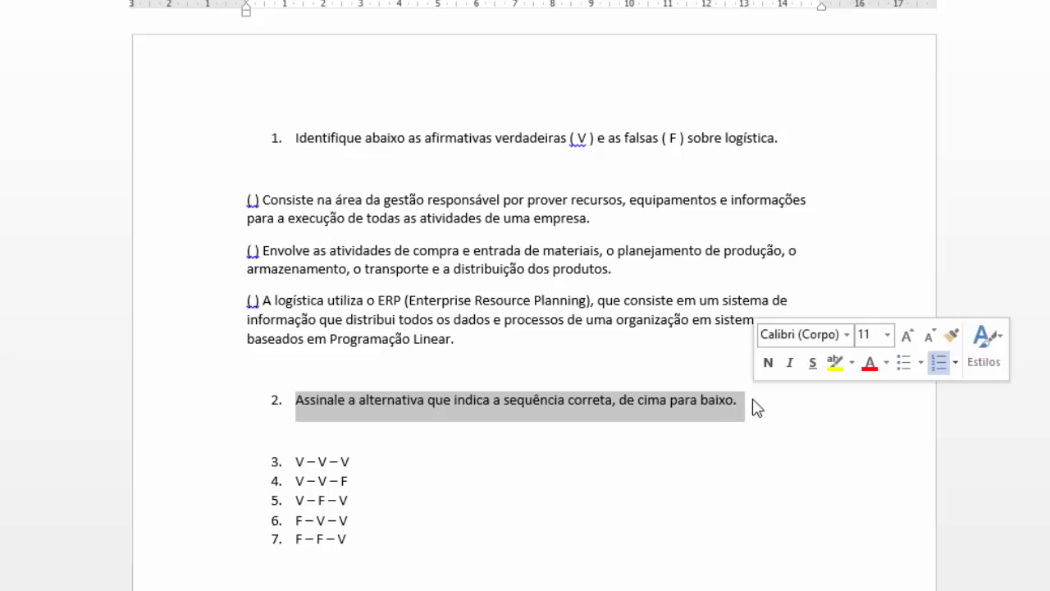
{"action": "left_click", "coordinate": [329, 1]}
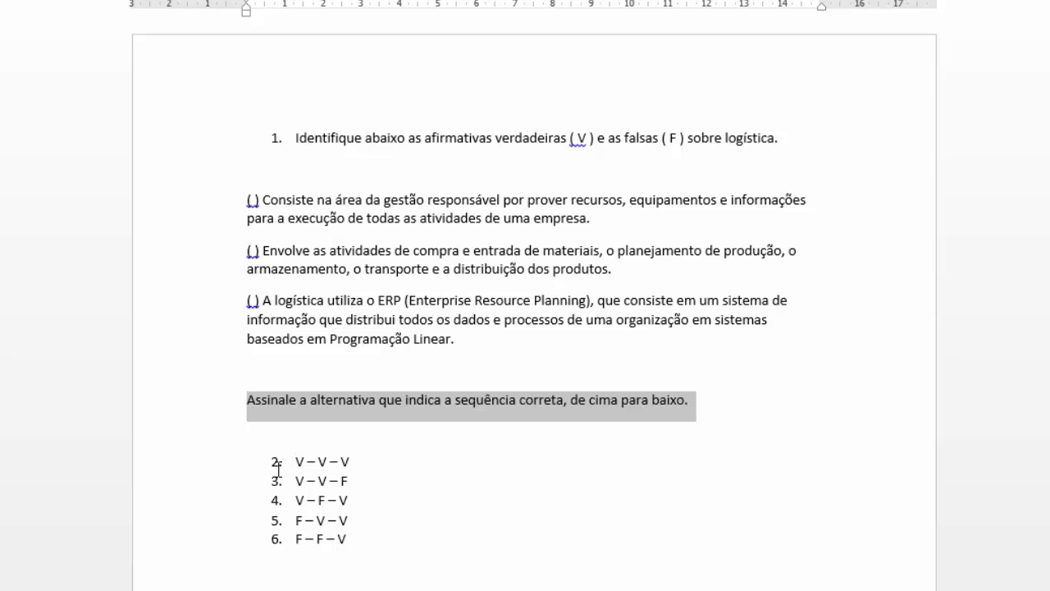
- Demote the answer options V – V – V through F – F – V to the second list level, briefly trying the third level
{"action": "left_click_drag", "start_coordinate": [296, 462], "coordinate": [359, 531]}
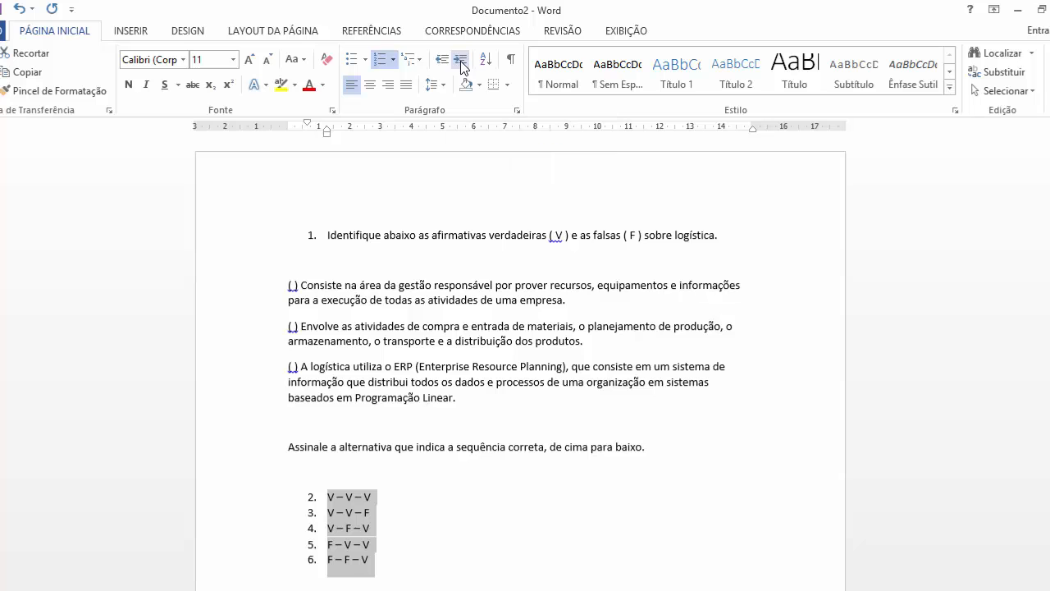
{"action": "left_click", "coordinate": [464, 68]}
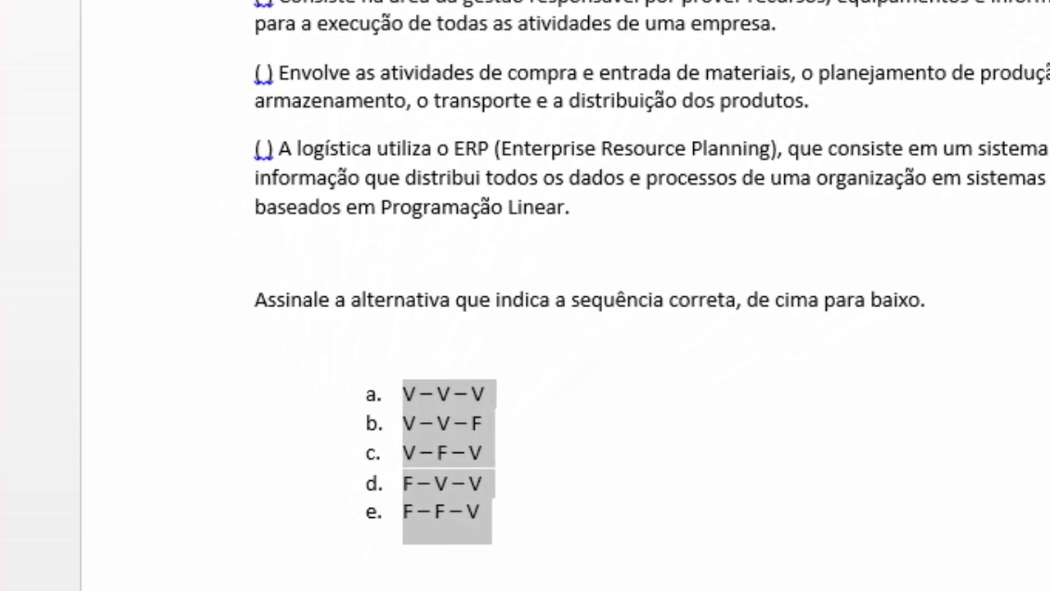
{"action": "key", "text": "Tab"}
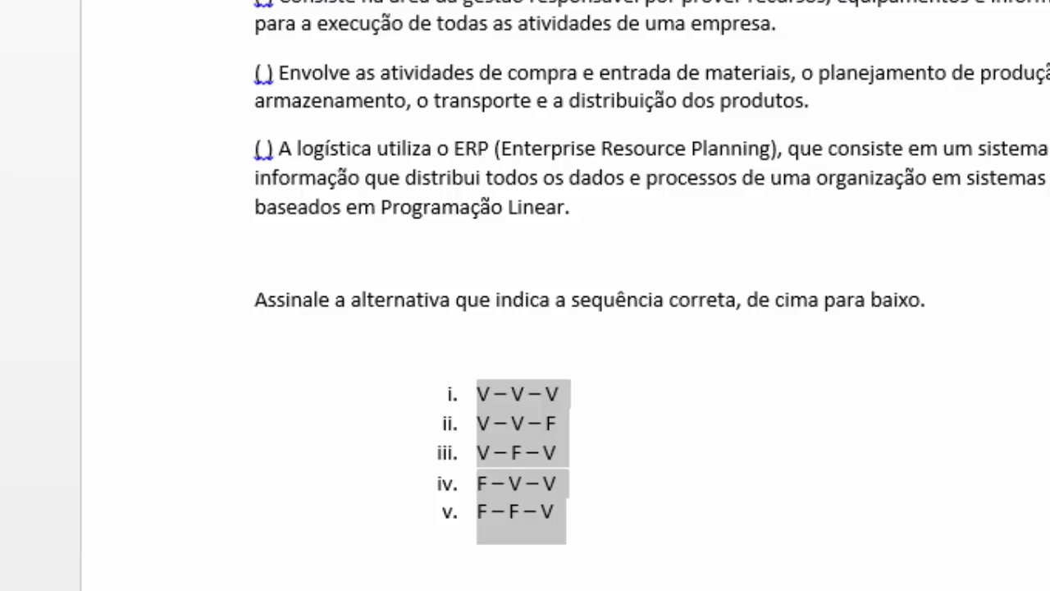
{"action": "key", "text": "shift+Tab"}
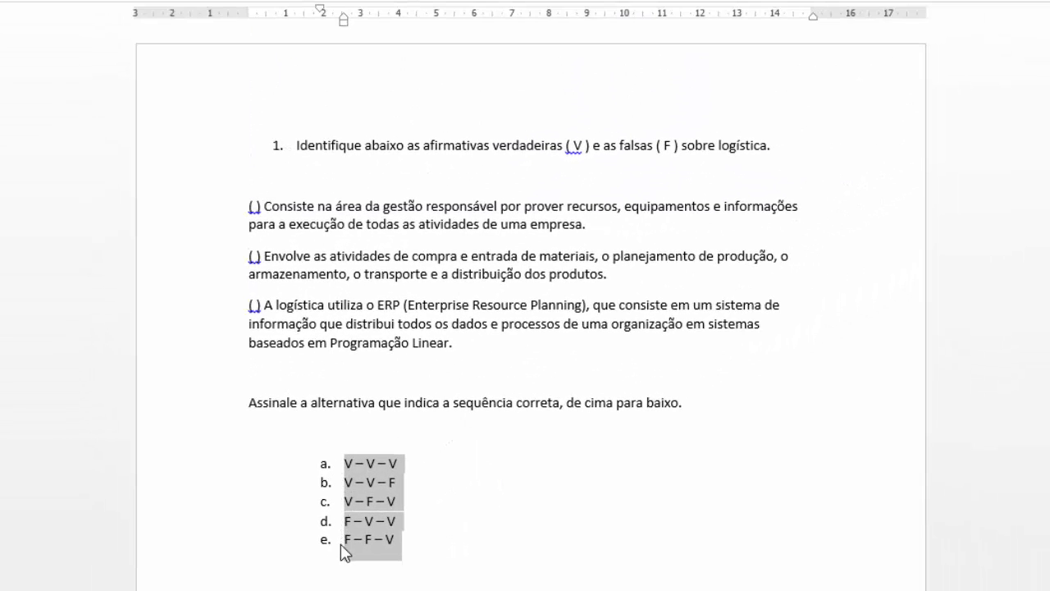
- Add an empty list item after F – F – V, promote it to the first level and demote it back to the second
{"action": "left_click", "coordinate": [402, 539]}
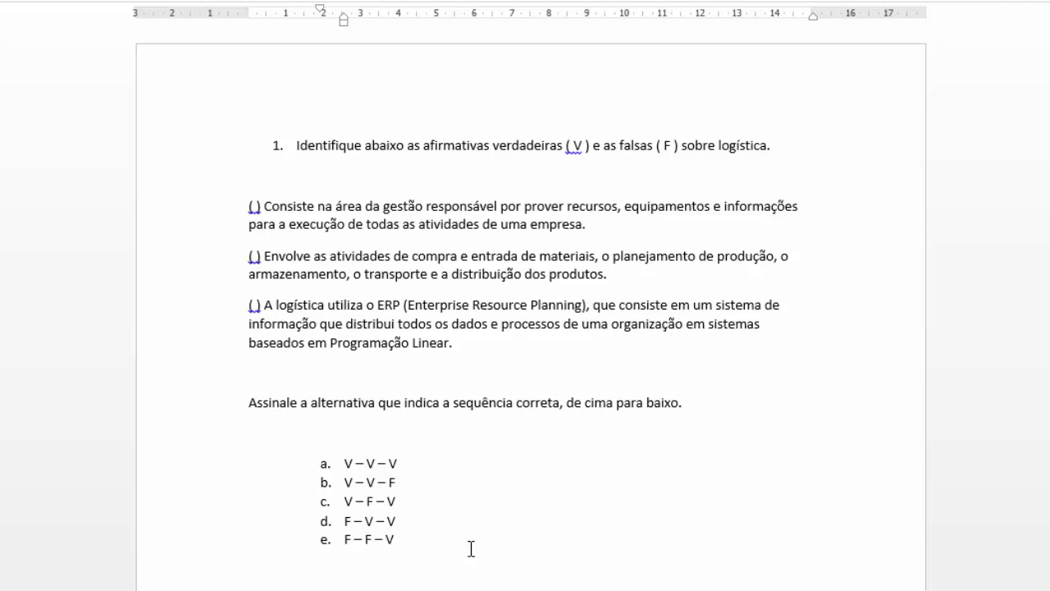
{"action": "key", "text": "Return"}
{"action": "key", "text": "shift+Tab"}
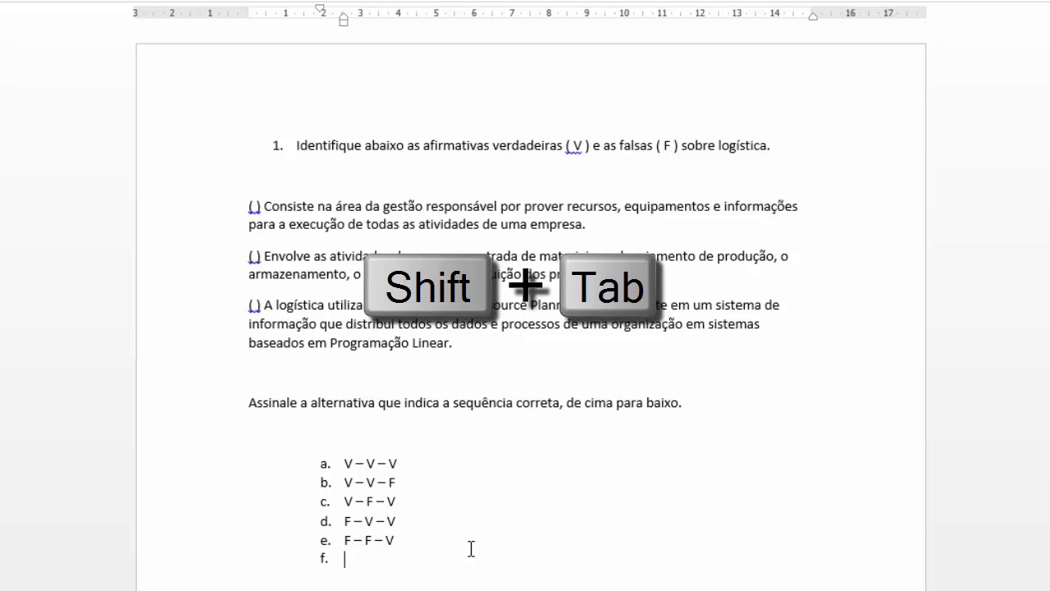
{"action": "key", "text": "Tab"}
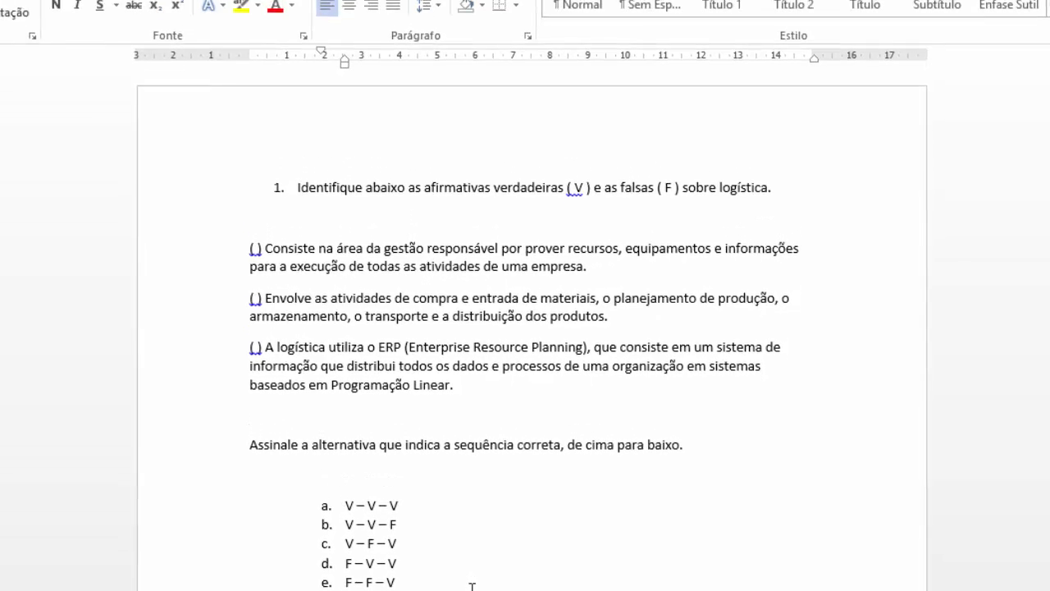
- Examine the number styles and bullet options available for level 2 when defining a new multilevel list
{"action": "left_click", "coordinate": [411, 74]}
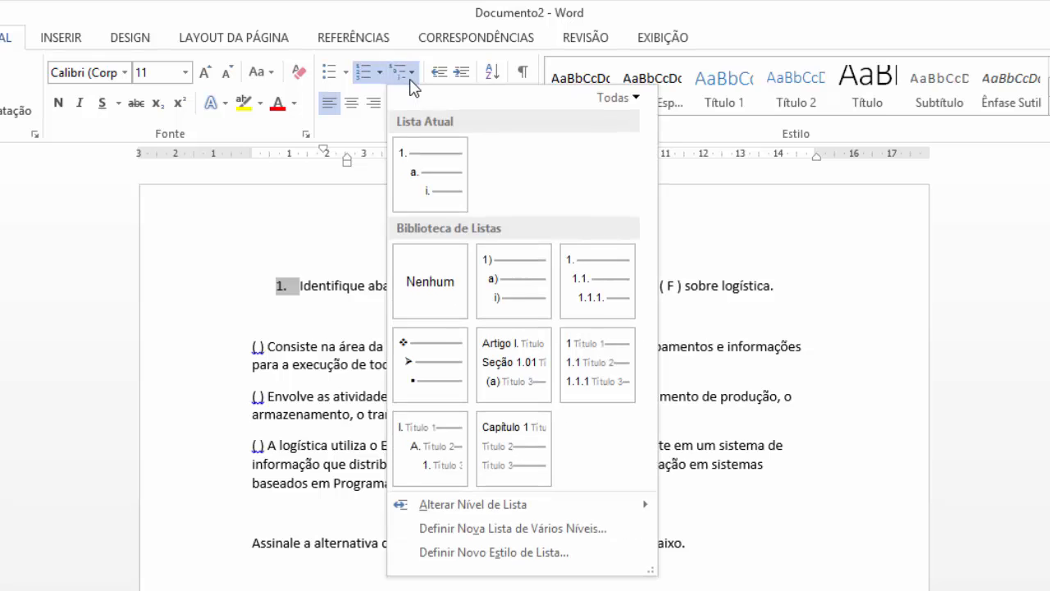
{"action": "mouse_move", "coordinate": [459, 510]}
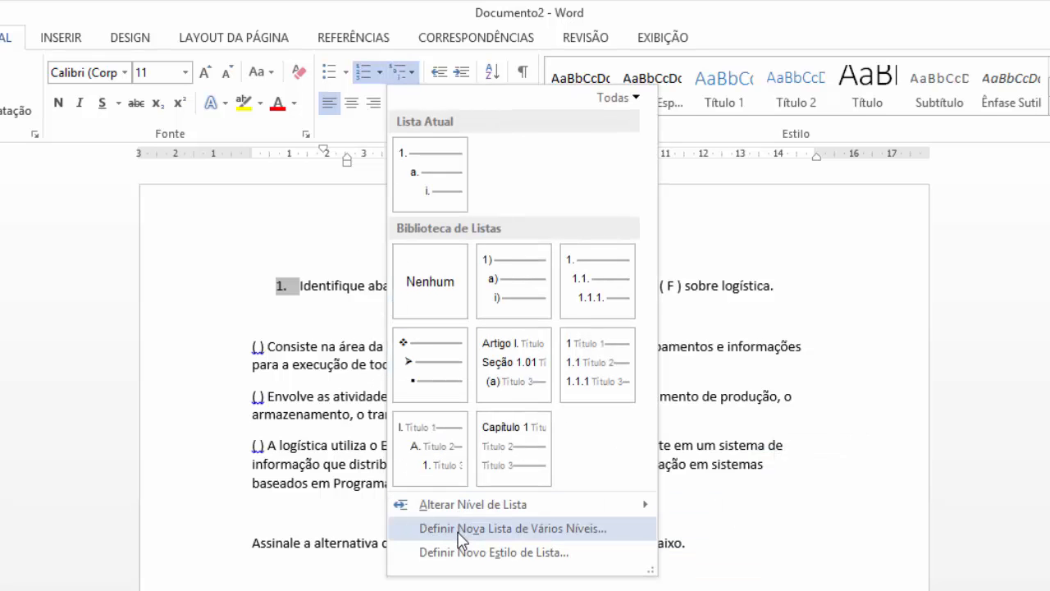
{"action": "left_click", "coordinate": [459, 529]}
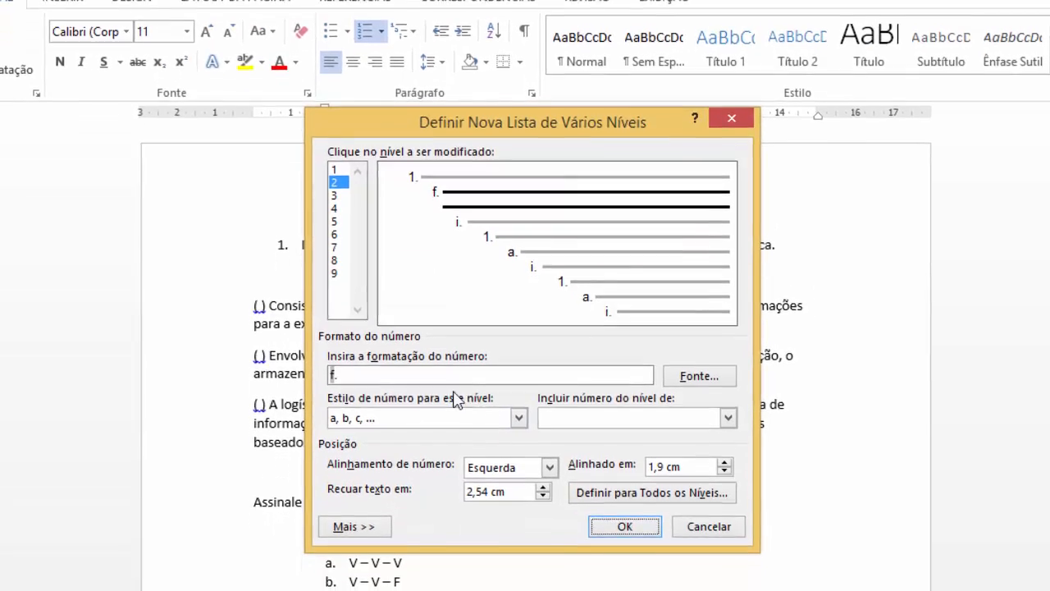
{"action": "left_click", "coordinate": [519, 418]}
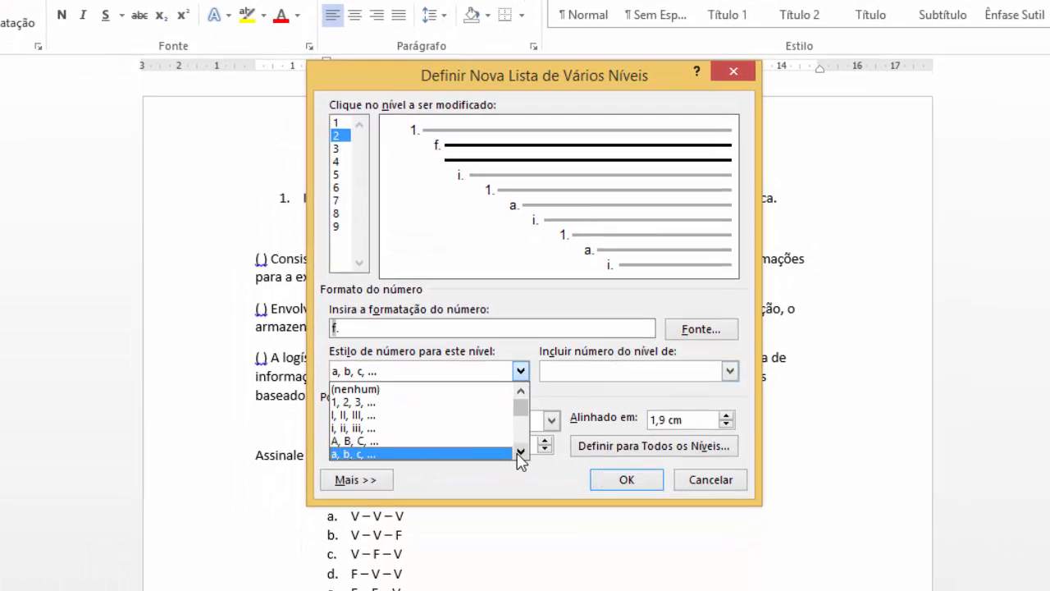
{"action": "left_click", "coordinate": [521, 451]}
{"action": "left_click", "coordinate": [521, 452]}
{"action": "left_click", "coordinate": [523, 451]}
{"action": "left_click", "coordinate": [523, 452]}
{"action": "left_click", "coordinate": [524, 451]}
{"action": "left_click", "coordinate": [524, 451]}
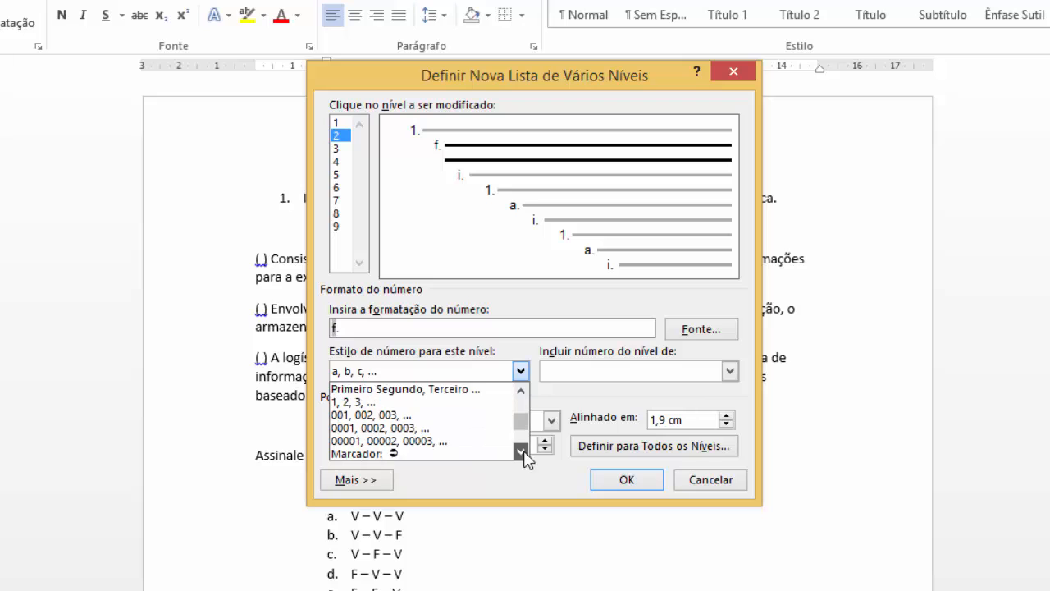
{"action": "left_click", "coordinate": [525, 452]}
{"action": "left_click", "coordinate": [525, 451]}
{"action": "left_click", "coordinate": [526, 452]}
{"action": "left_click", "coordinate": [526, 451]}
{"action": "left_click", "coordinate": [526, 451]}
{"action": "left_click", "coordinate": [526, 452]}
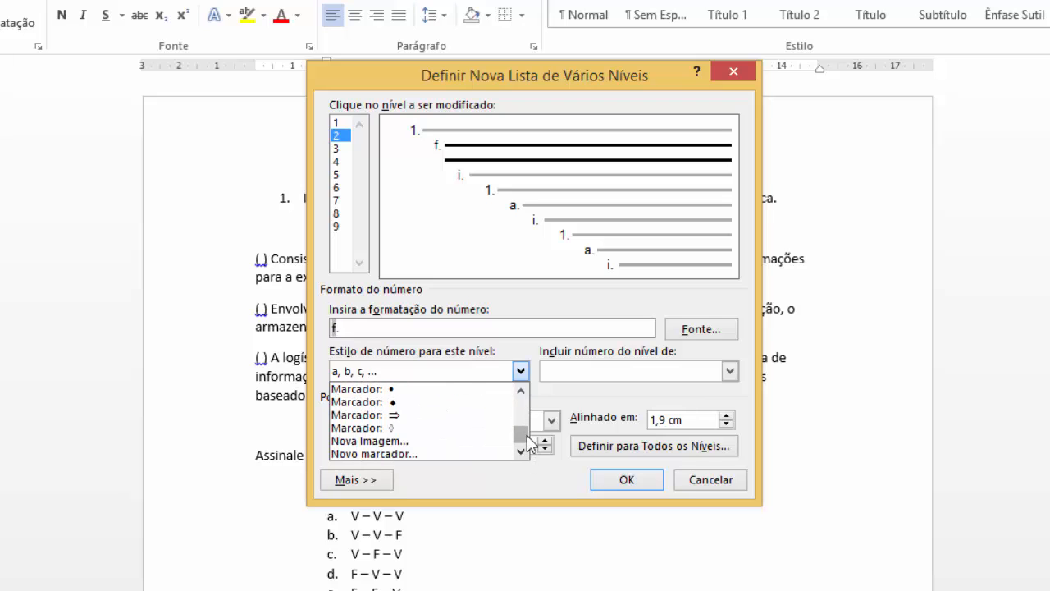
{"action": "mouse_move", "coordinate": [526, 443]}
{"action": "left_mouse_down"}
{"action": "mouse_move", "coordinate": [526, 398]}
{"action": "mouse_move", "coordinate": [526, 439]}
{"action": "left_mouse_up"}
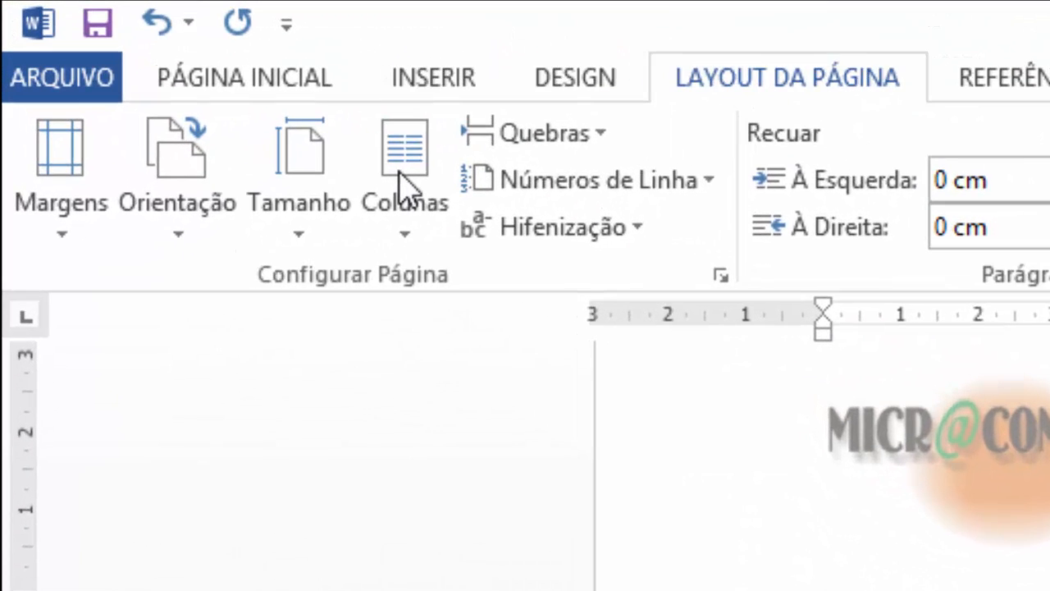
- Arrange the whole document “18 maneiras de seguir uma alimentação saudável” in two columns and review its pages
{"action": "left_click", "coordinate": [413, 230]}
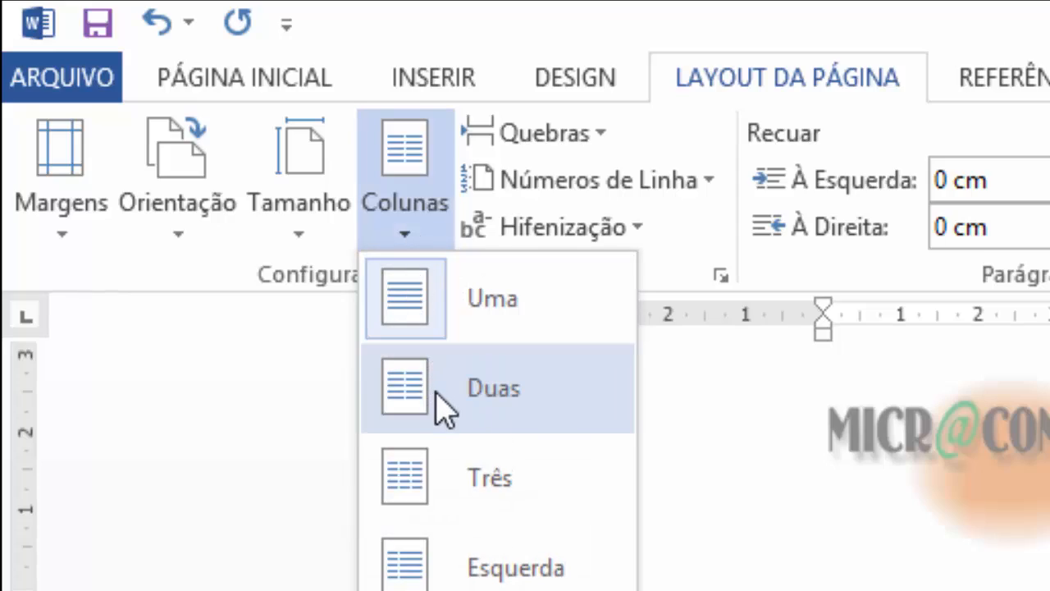
{"action": "left_click", "coordinate": [443, 406]}
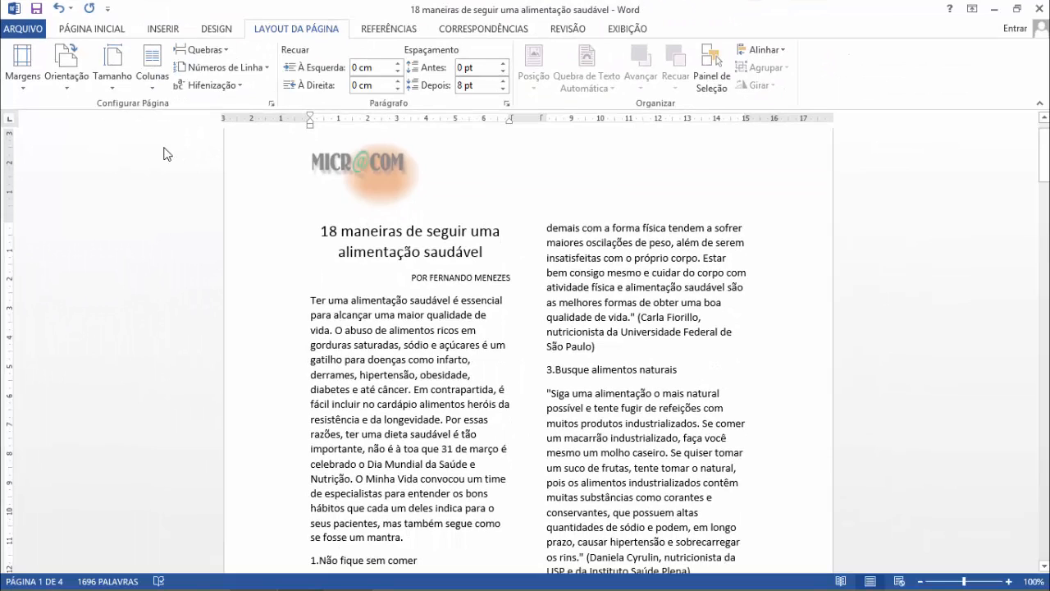
{"action": "scroll", "coordinate": [468, 278], "scroll_direction": "down", "scroll_amount": 15}
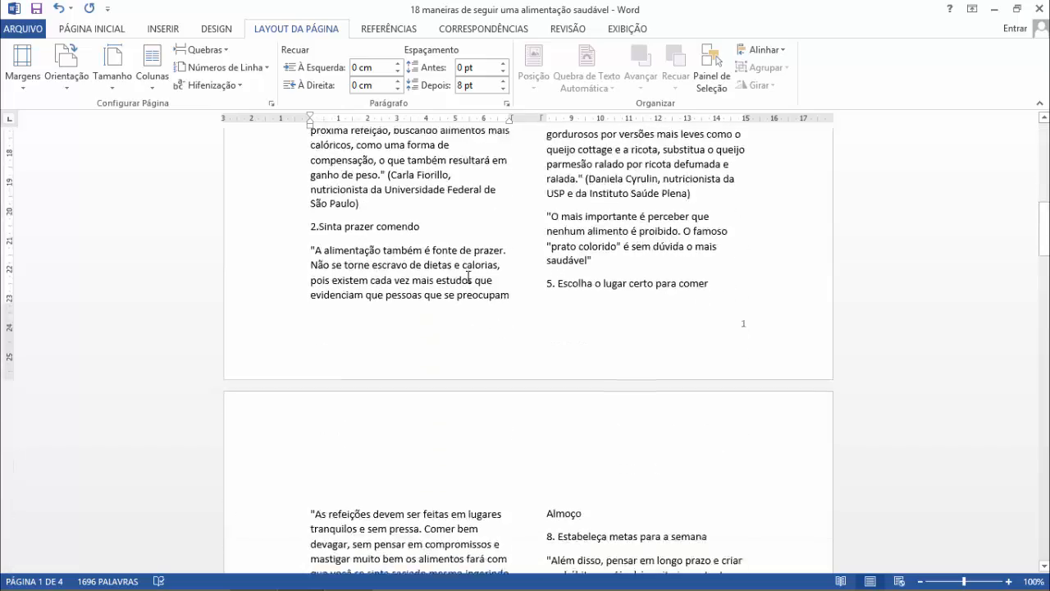
{"action": "scroll", "coordinate": [467, 277], "scroll_direction": "down", "scroll_amount": 9}
{"action": "scroll", "coordinate": [468, 277], "scroll_direction": "up", "scroll_amount": 15}
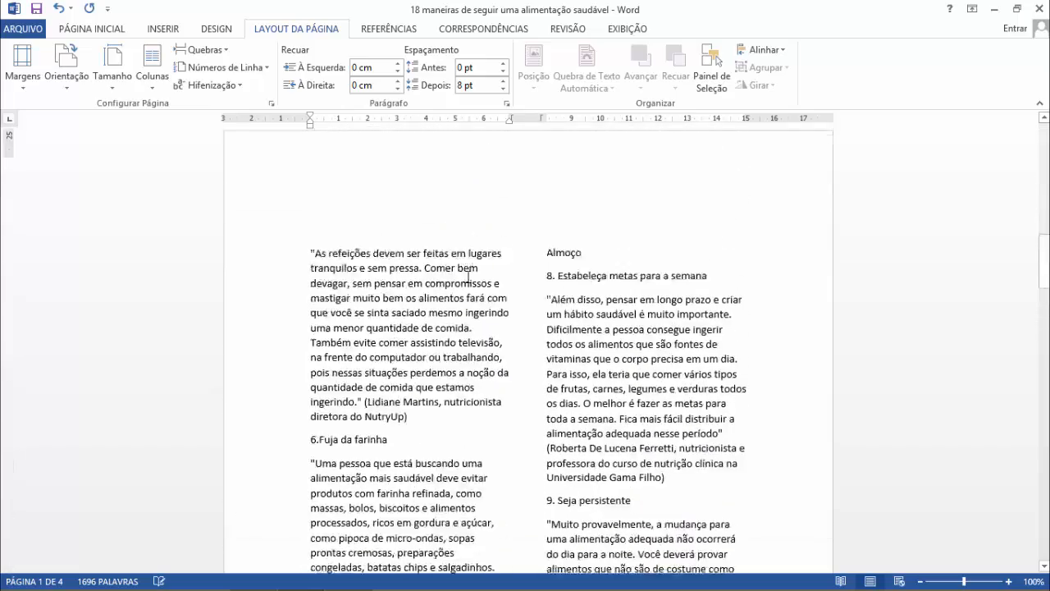
{"action": "scroll", "coordinate": [468, 277], "scroll_direction": "up", "scroll_amount": 5}
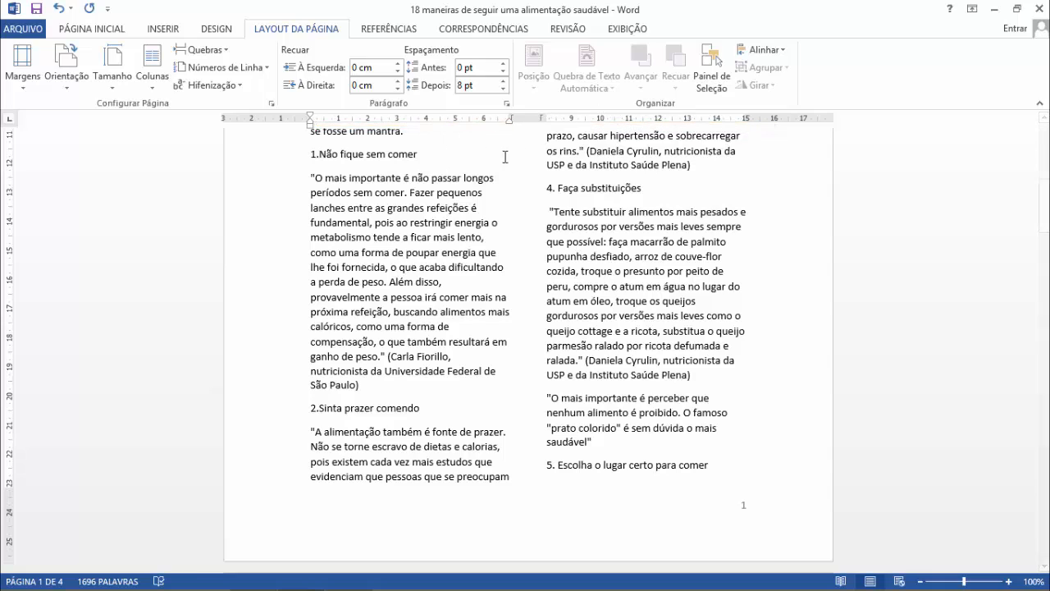
{"action": "scroll", "coordinate": [505, 157], "scroll_direction": "up", "scroll_amount": 10}
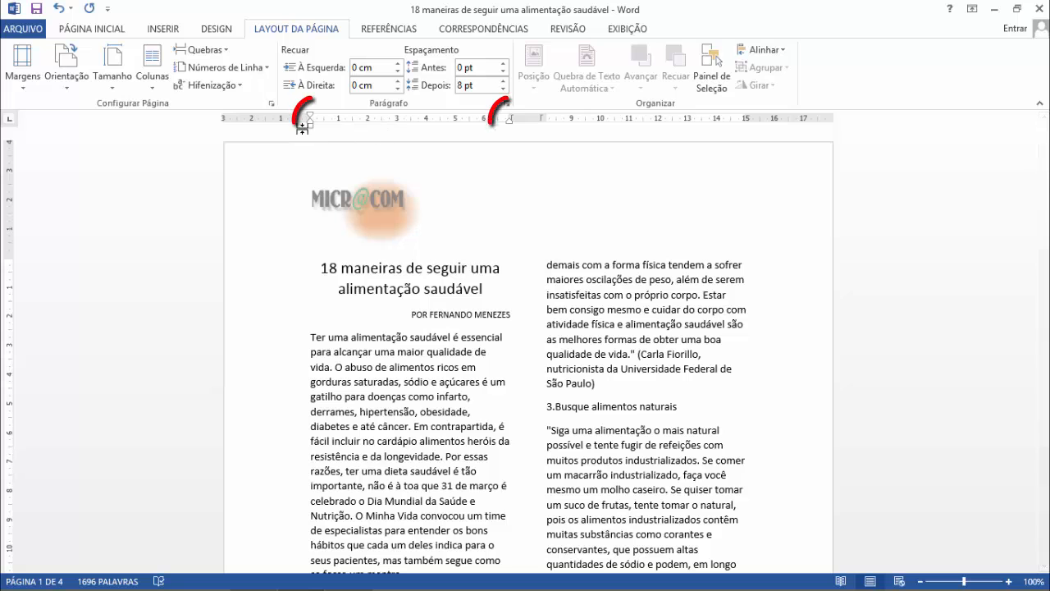
- Change the whole document's layout to three columns
{"action": "scroll", "coordinate": [318, 221], "scroll_direction": "down", "scroll_amount": 2}
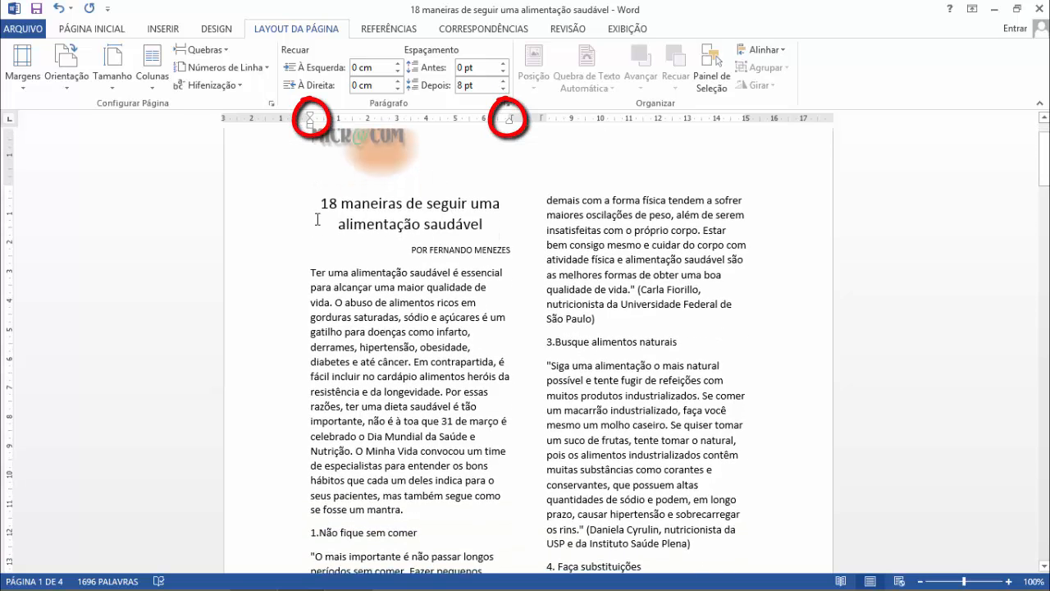
{"action": "scroll", "coordinate": [318, 220], "scroll_direction": "down", "scroll_amount": 1}
{"action": "left_click", "coordinate": [153, 78]}
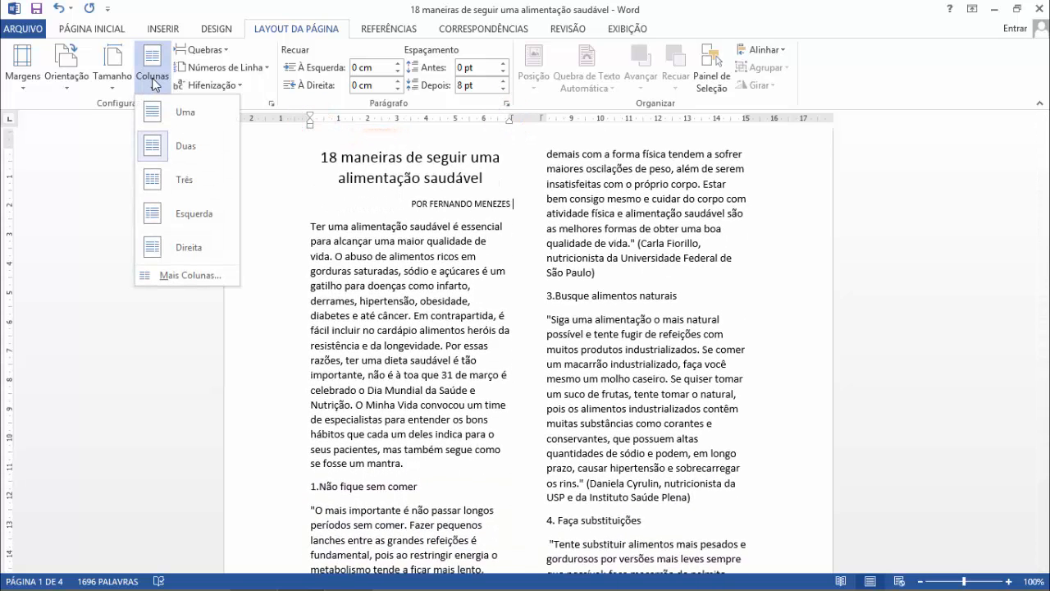
{"action": "left_click", "coordinate": [167, 186]}
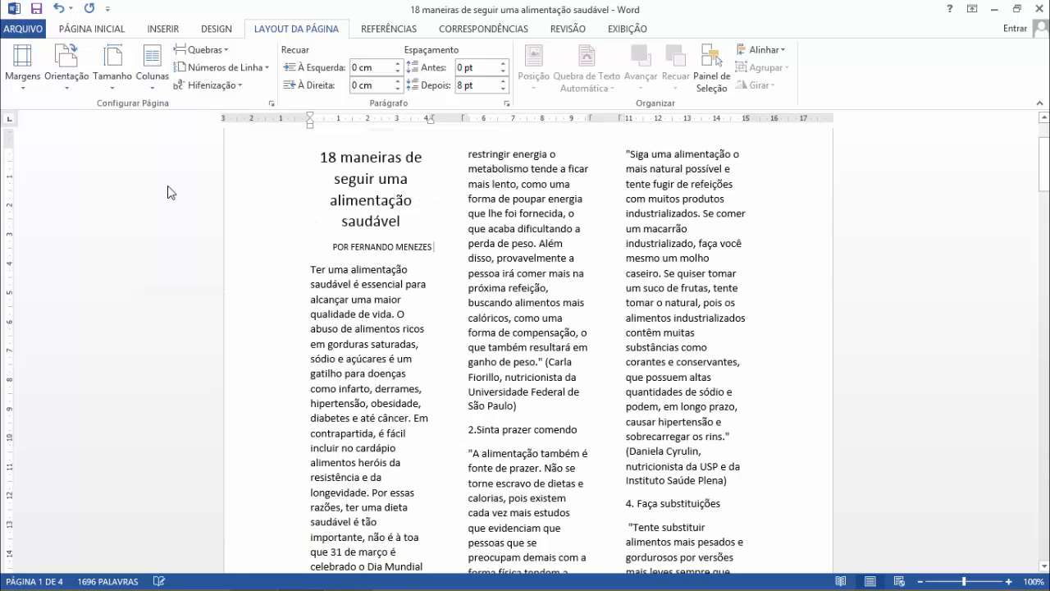
- Set the whole document to two columns with a line between them and review the pages
{"action": "left_click", "coordinate": [153, 78]}
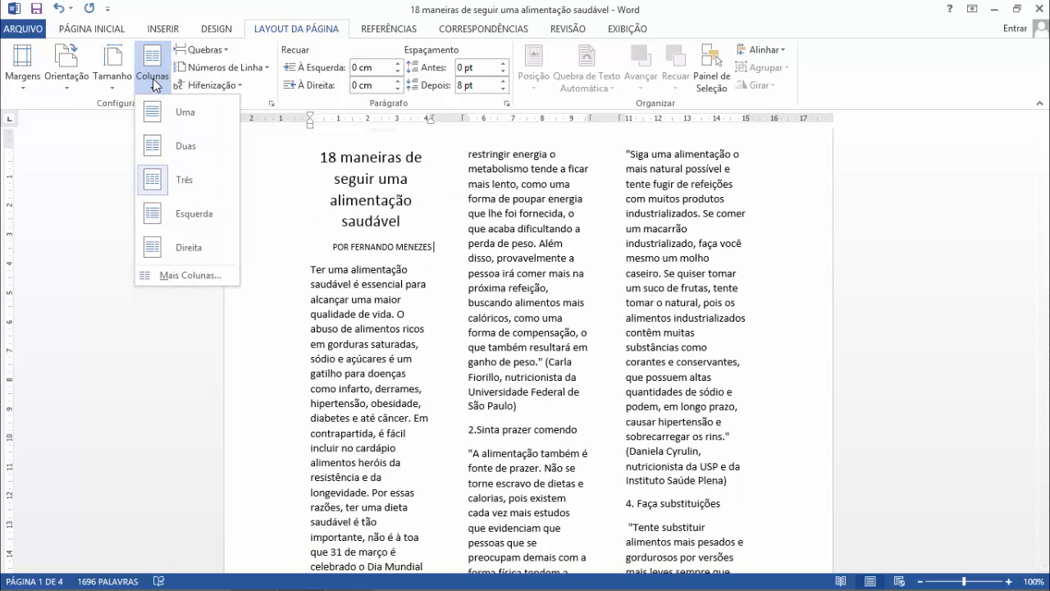
{"action": "left_click", "coordinate": [196, 277]}
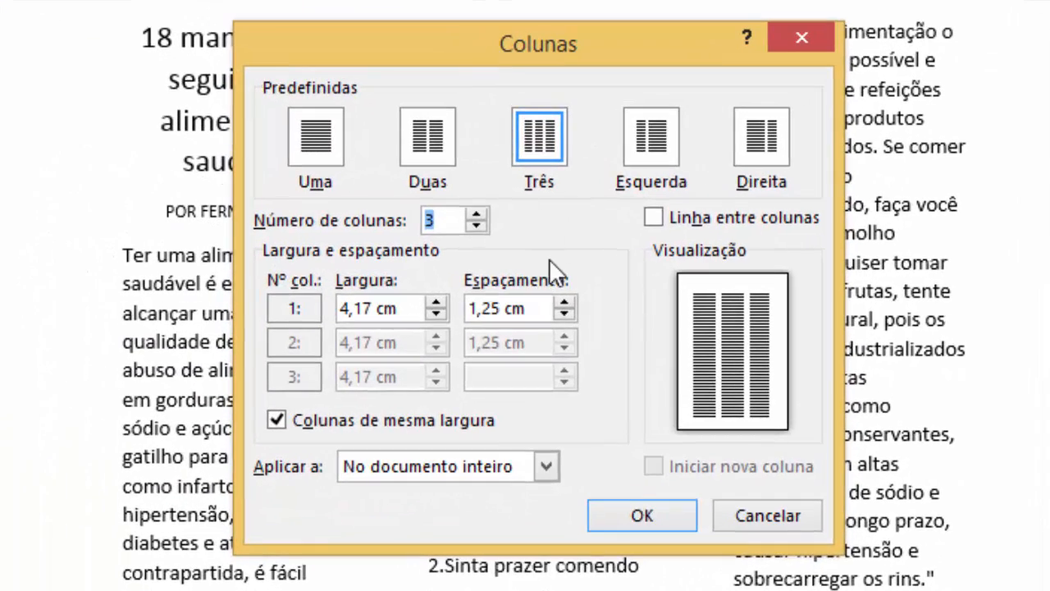
{"action": "left_click", "coordinate": [654, 217]}
{"action": "left_click", "coordinate": [417, 146]}
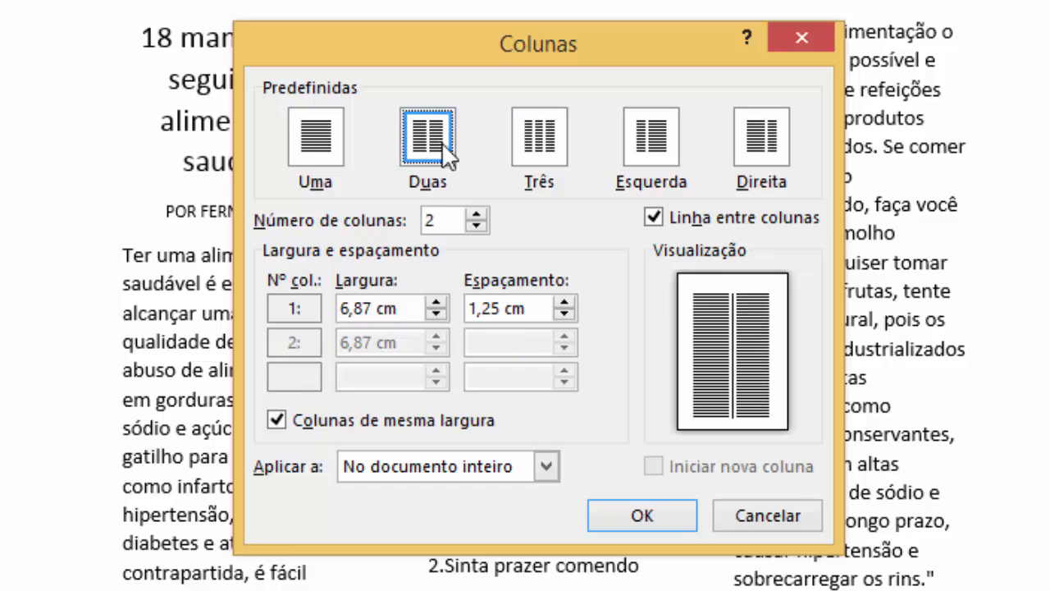
{"action": "left_click", "coordinate": [673, 512]}
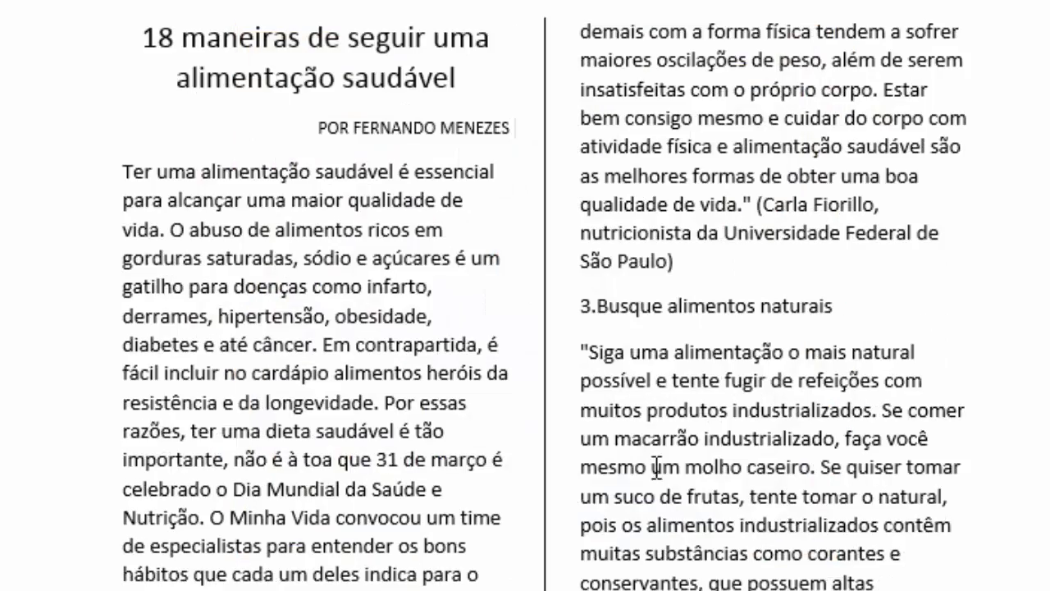
{"action": "scroll", "coordinate": [583, 400], "scroll_direction": "down", "scroll_amount": 8}
{"action": "scroll", "coordinate": [584, 400], "scroll_direction": "down", "scroll_amount": 6}
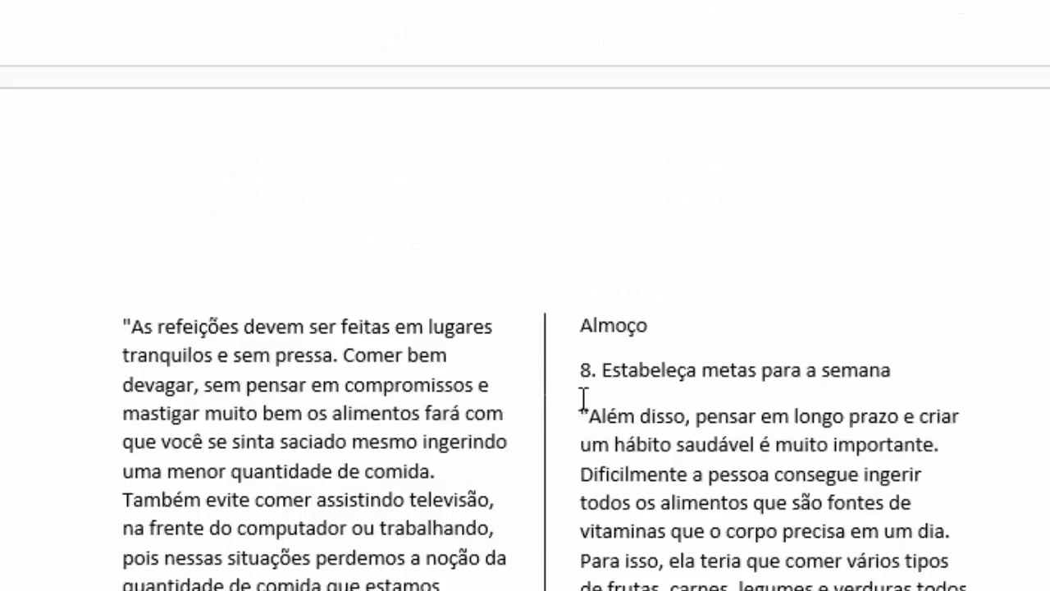
{"action": "scroll", "coordinate": [583, 399], "scroll_direction": "up", "scroll_amount": 15}
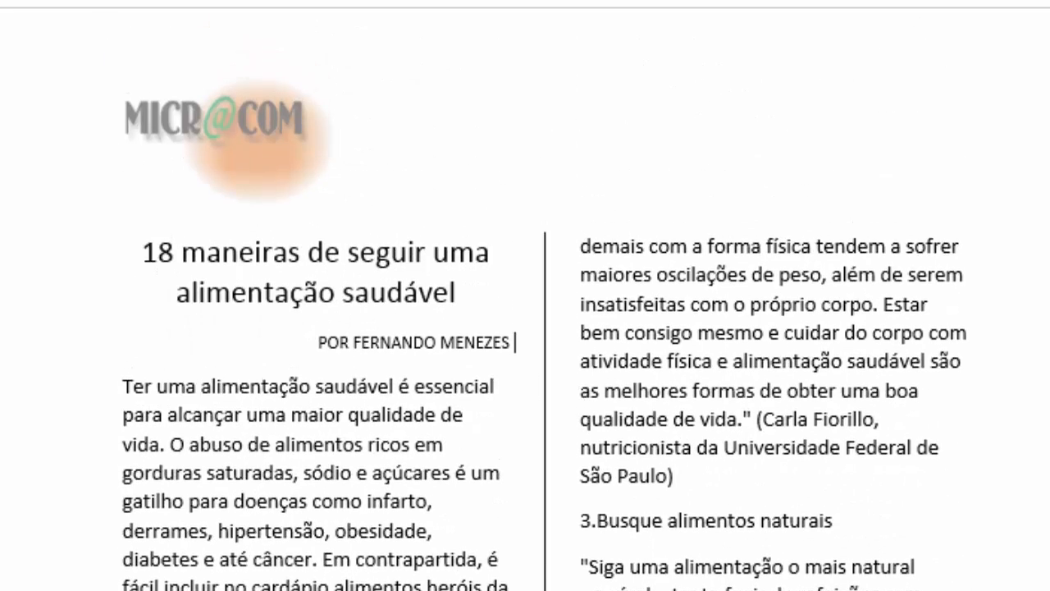
- Check which parts of the document the column settings can be applied to, leaving the settings unchanged
{"action": "left_click", "coordinate": [2, 509]}
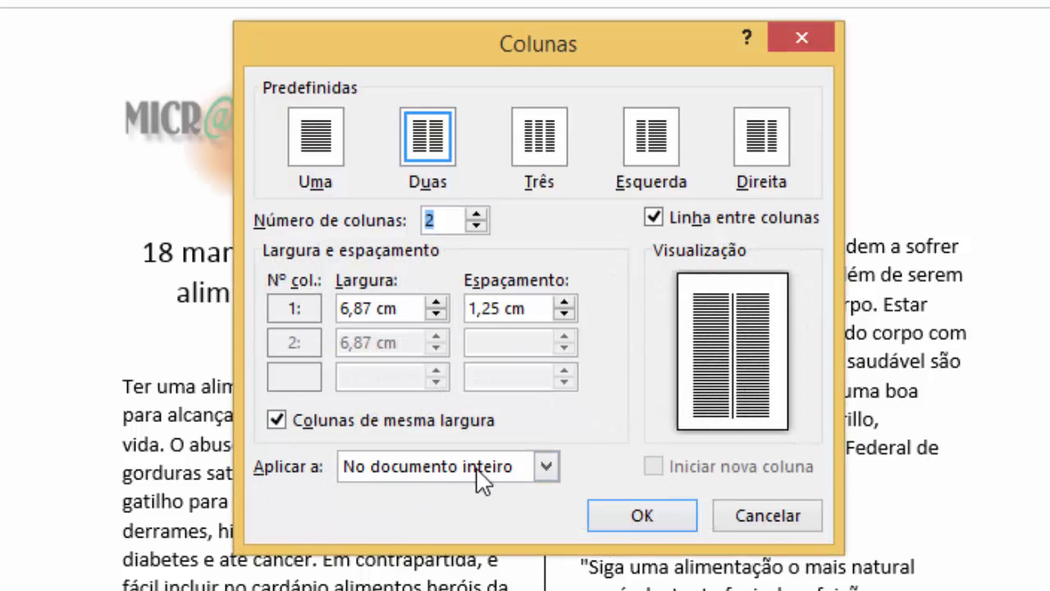
{"action": "left_click", "coordinate": [545, 467]}
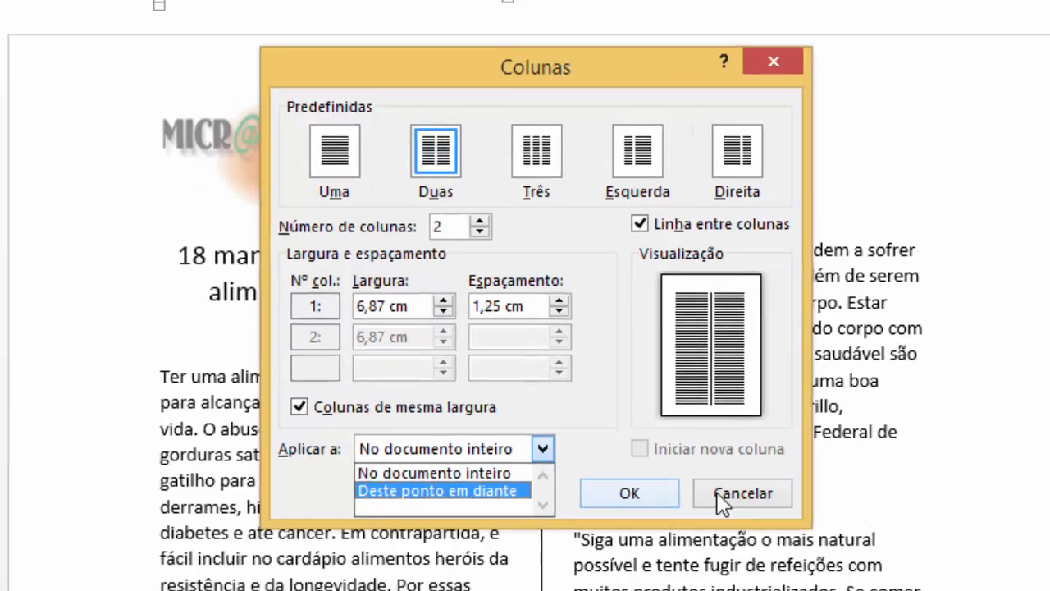
{"action": "left_click", "coordinate": [767, 515]}
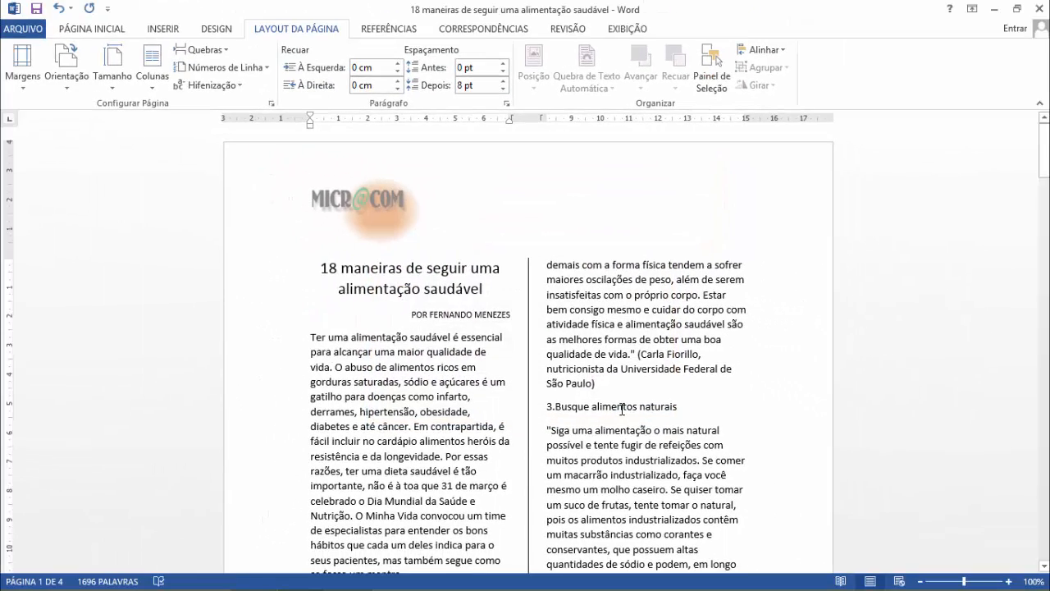
- Undo all the column layout changes made to the document
{"action": "key", "text": "ctrl+z"}
{"action": "key", "text": "ctrl+z"}
{"action": "key", "text": "ctrl+z"}
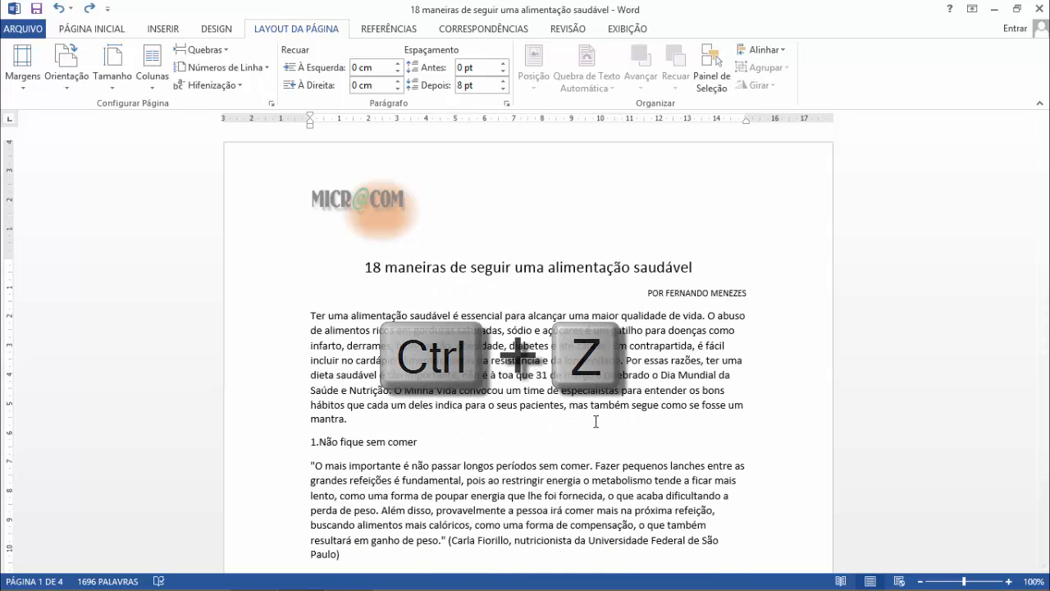
- Select the article text from "1.Não fique sem comer" to the end of section 4 and open its detailed column settings
{"action": "scroll", "coordinate": [338, 427], "scroll_direction": "down", "scroll_amount": 3}
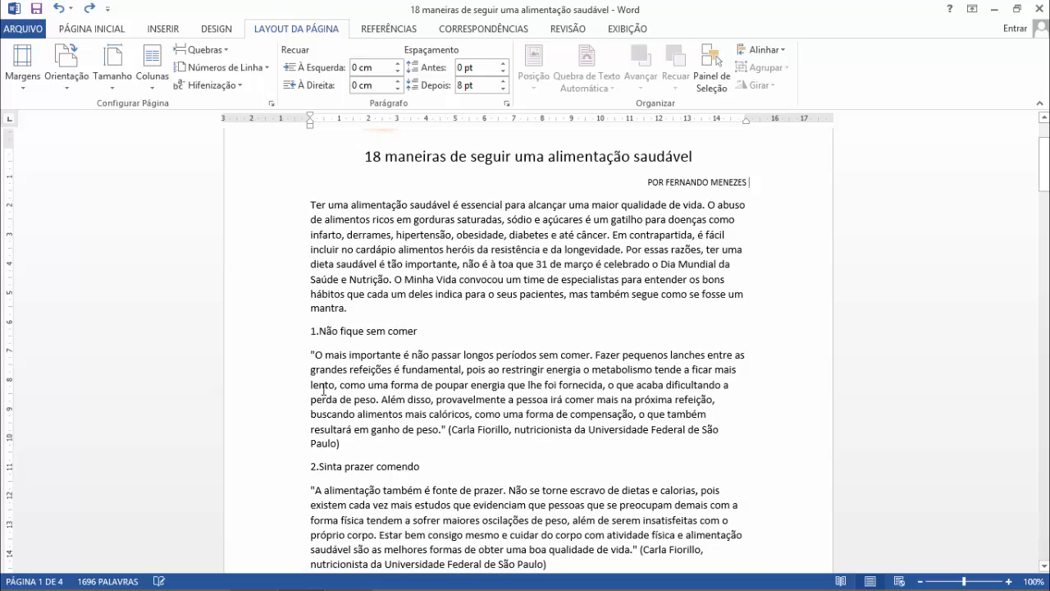
{"action": "left_click_drag", "start_coordinate": [345, 339], "coordinate": [508, 555]}
{"action": "scroll", "coordinate": [529, 413], "scroll_direction": "up", "scroll_amount": 3}
{"action": "scroll", "coordinate": [469, 286], "scroll_direction": "up", "scroll_amount": 2}
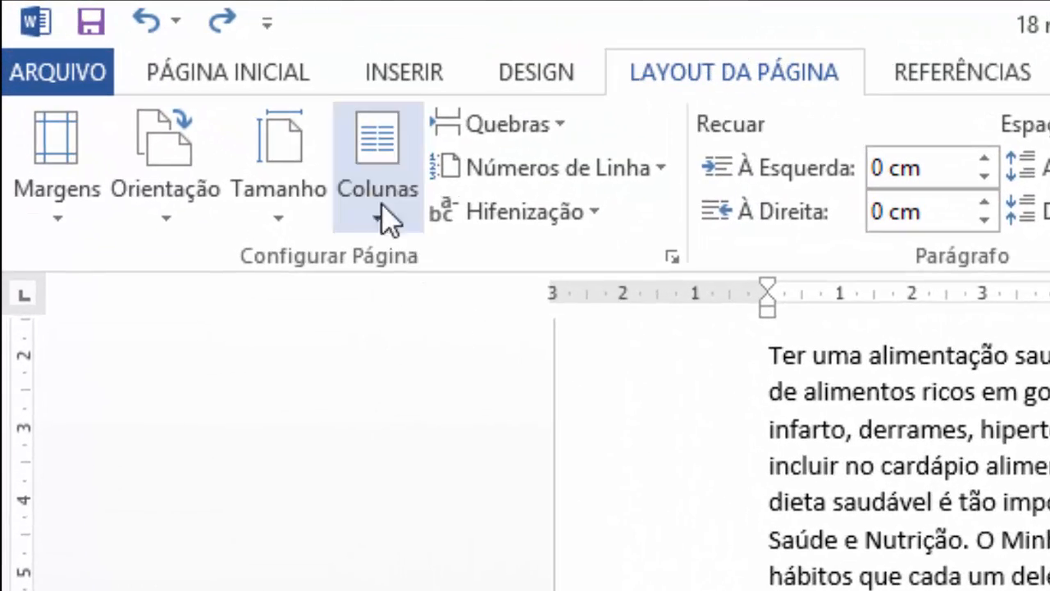
{"action": "left_click", "coordinate": [168, 93]}
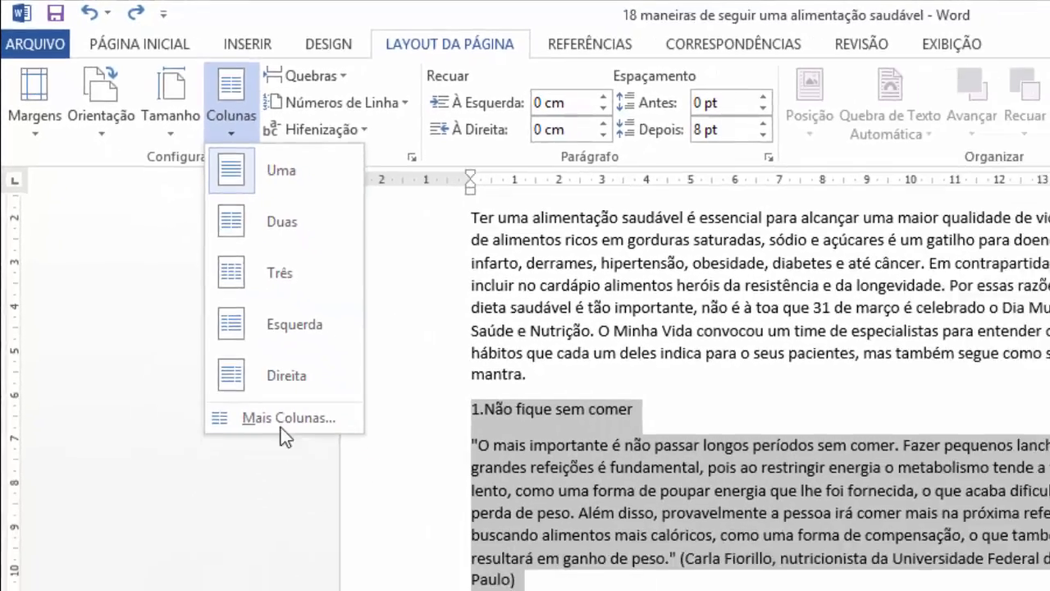
{"action": "left_click", "coordinate": [282, 424]}
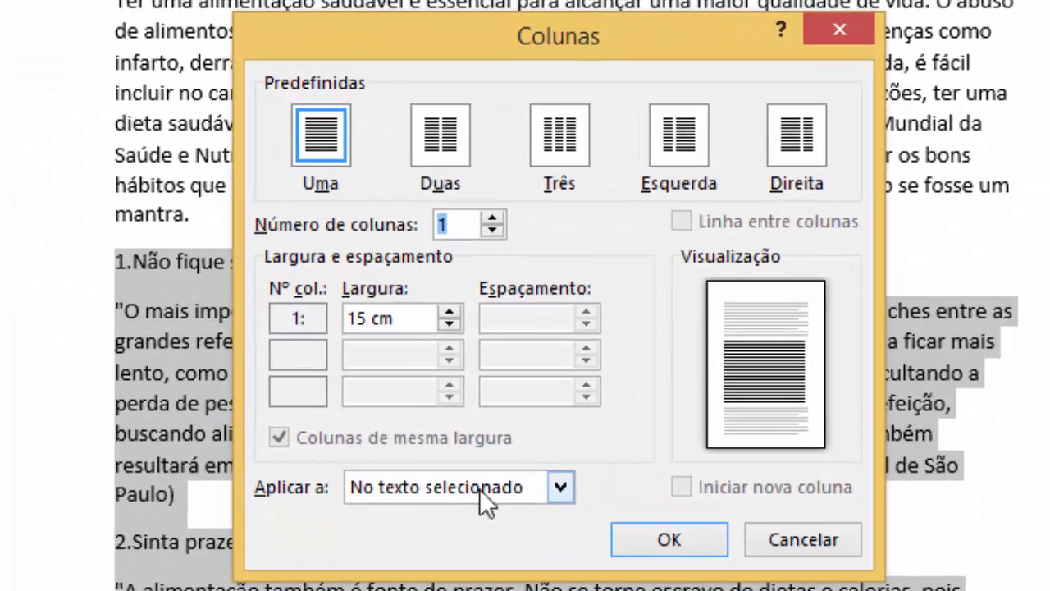
- Lay out the selected text in two columns with a line between them, applied only to the selected text
{"action": "left_click", "coordinate": [560, 487]}
{"action": "left_click", "coordinate": [560, 488]}
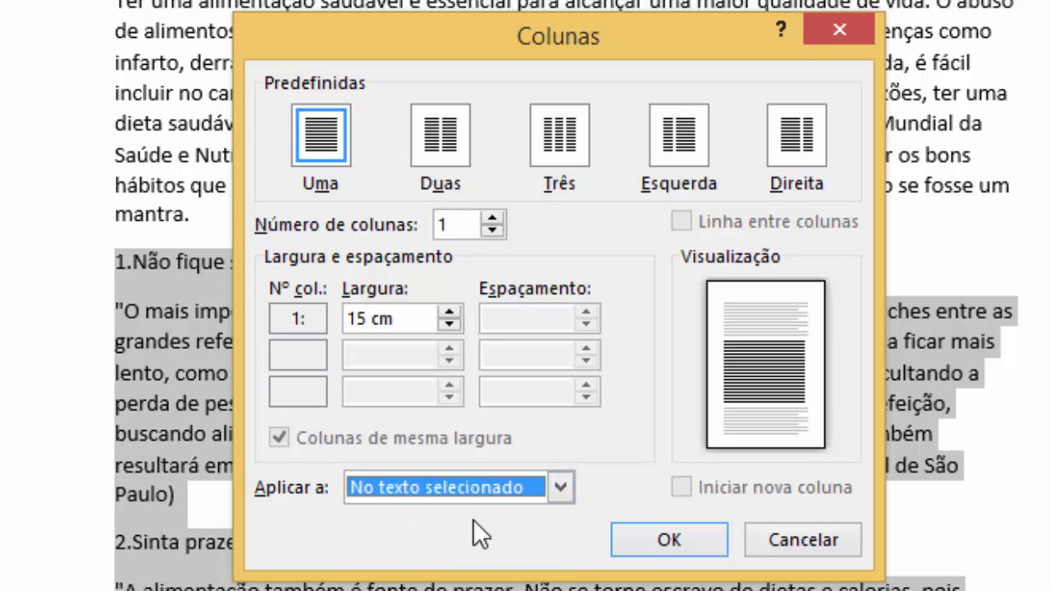
{"action": "left_click", "coordinate": [561, 488]}
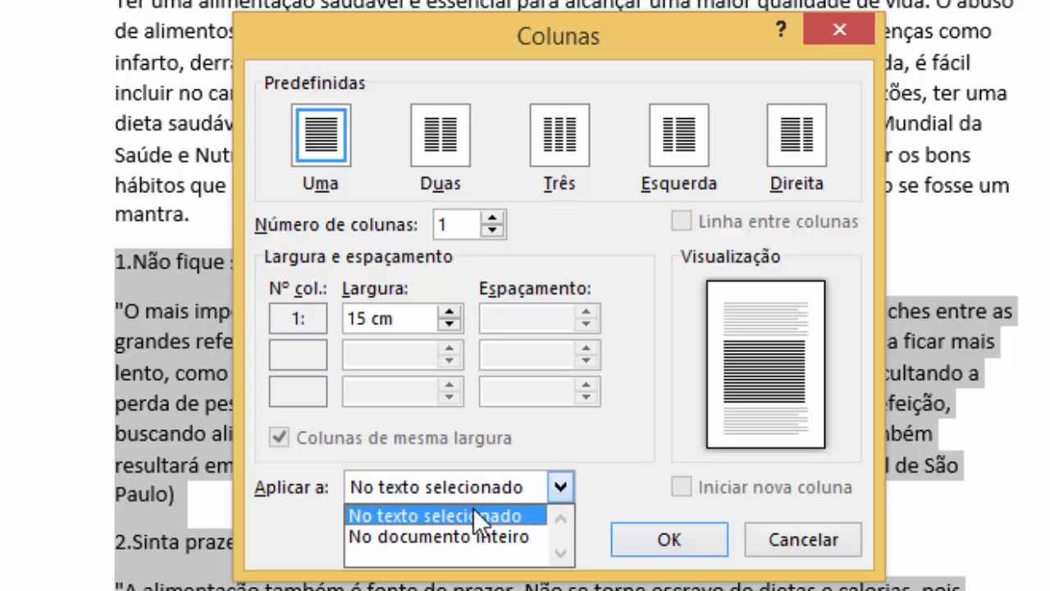
{"action": "left_click", "coordinate": [484, 490]}
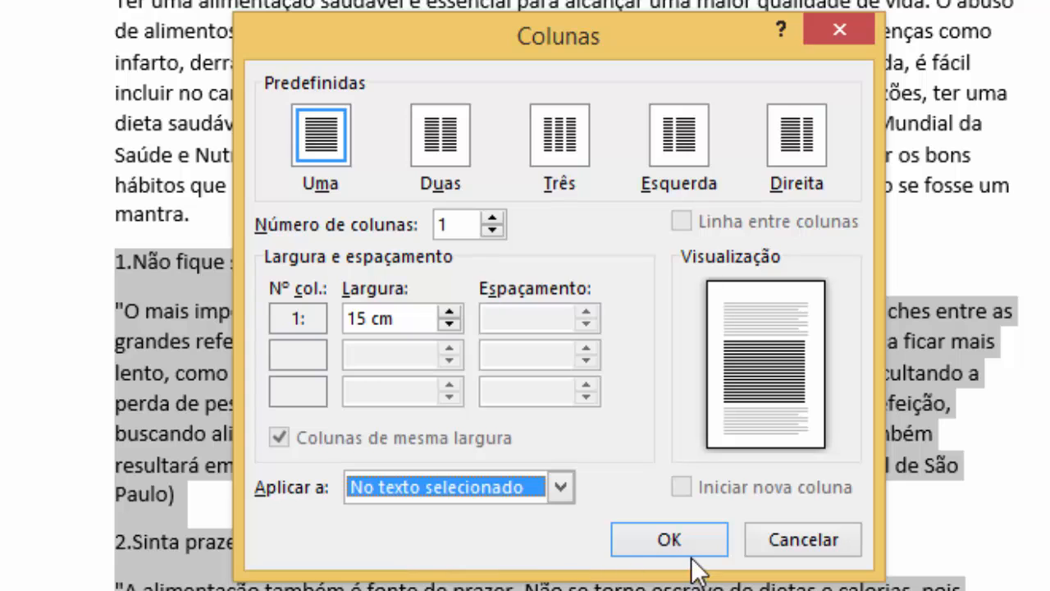
{"action": "left_click", "coordinate": [438, 130]}
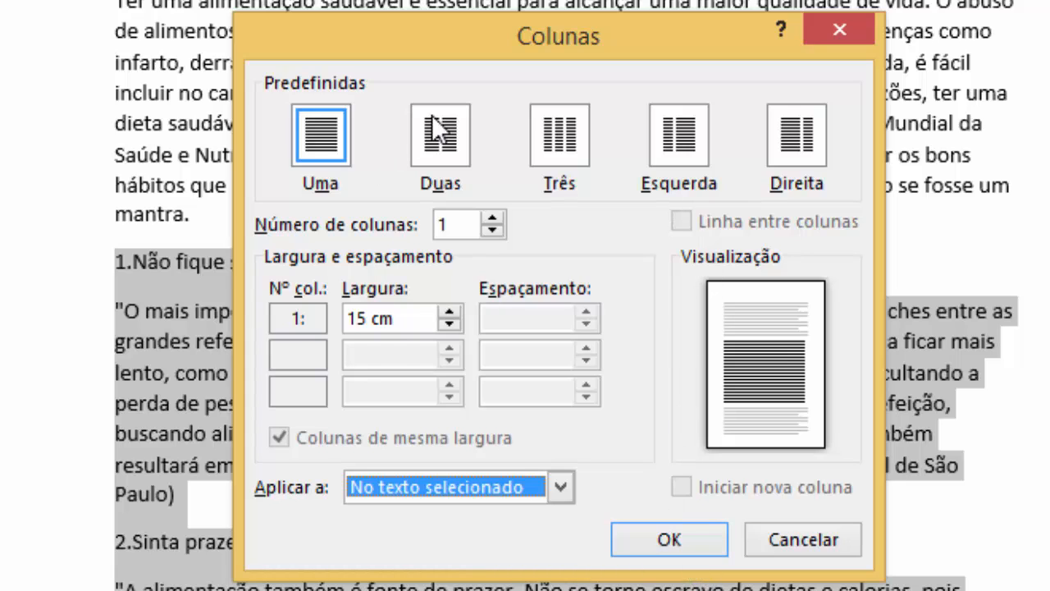
{"action": "left_click", "coordinate": [688, 224]}
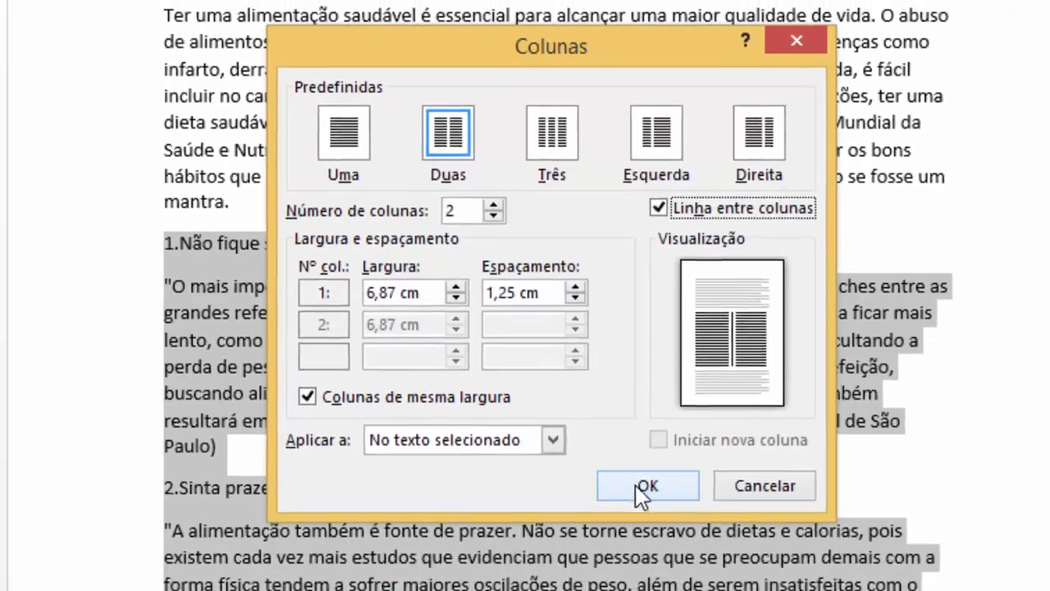
{"action": "left_click", "coordinate": [663, 539]}
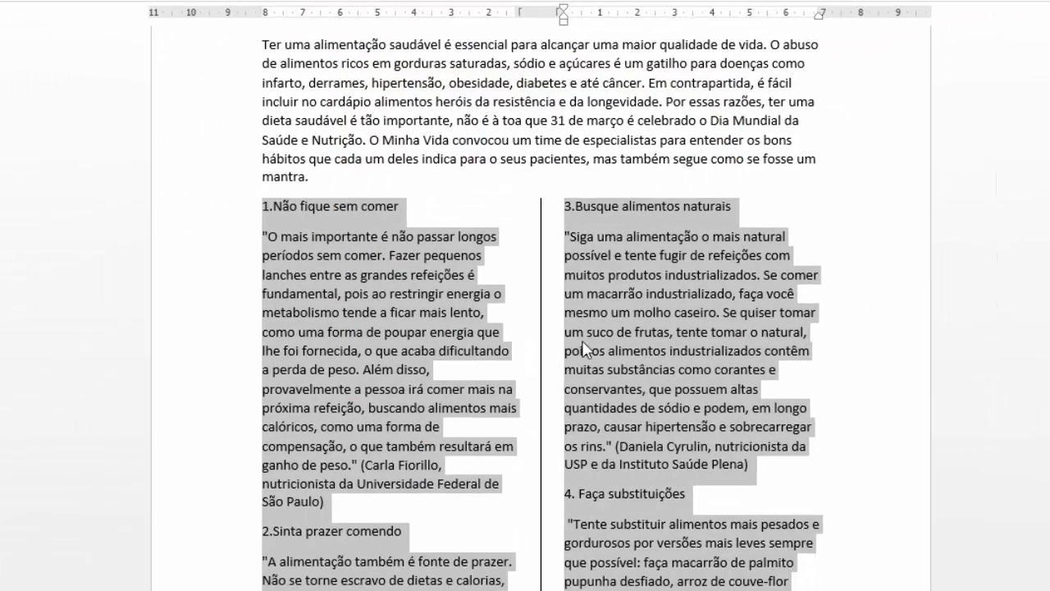
- Examine how the two-column section sits between the single-column introduction and the text on page 2
{"action": "scroll", "coordinate": [507, 263], "scroll_direction": "up", "scroll_amount": 4}
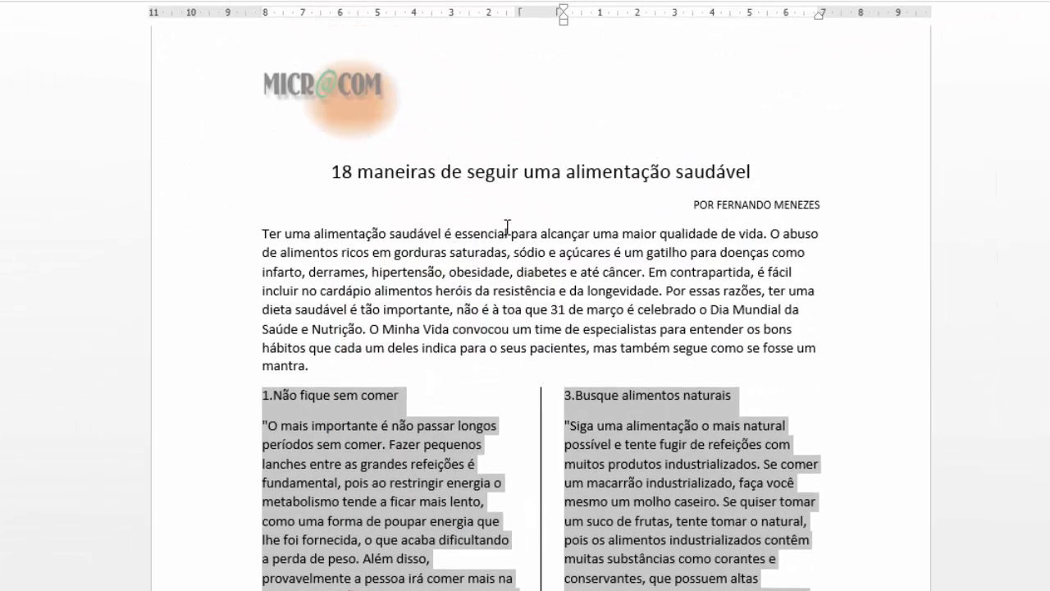
{"action": "scroll", "coordinate": [507, 230], "scroll_direction": "down", "scroll_amount": 10}
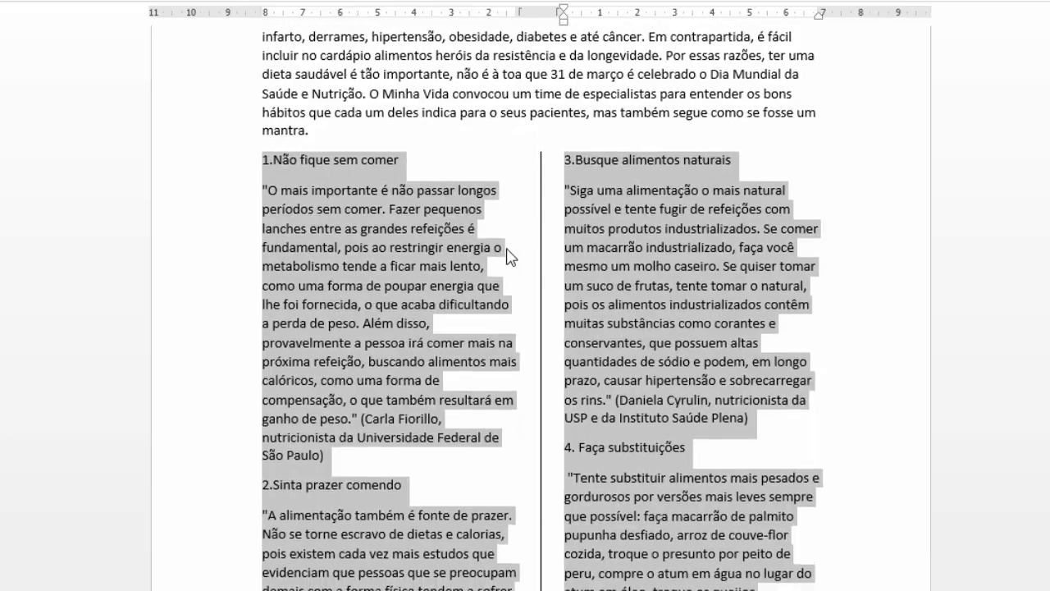
{"action": "scroll", "coordinate": [508, 254], "scroll_direction": "down", "scroll_amount": 10}
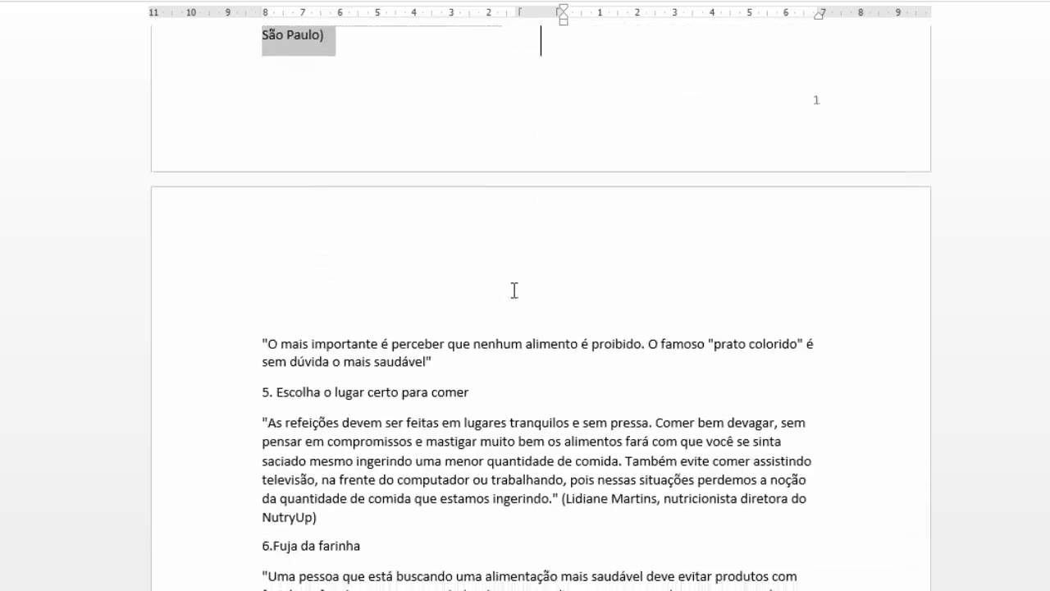
{"action": "scroll", "coordinate": [516, 293], "scroll_direction": "down", "scroll_amount": 3}
{"action": "scroll", "coordinate": [515, 293], "scroll_direction": "up", "scroll_amount": 15}
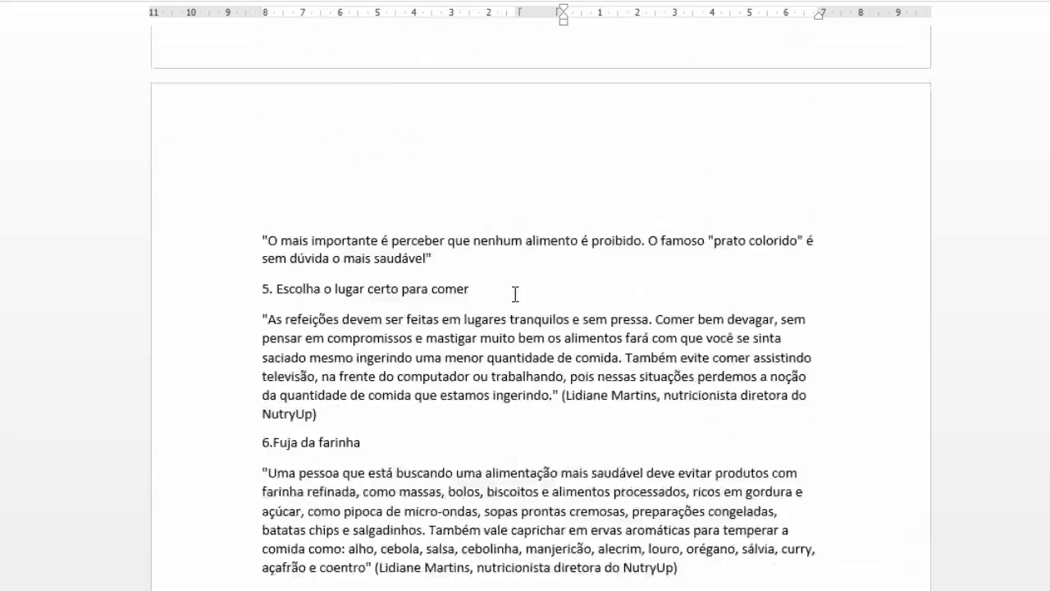
{"action": "key", "text": "ctrl+a"}
{"action": "scroll", "coordinate": [515, 302], "scroll_direction": "up", "scroll_amount": 5}
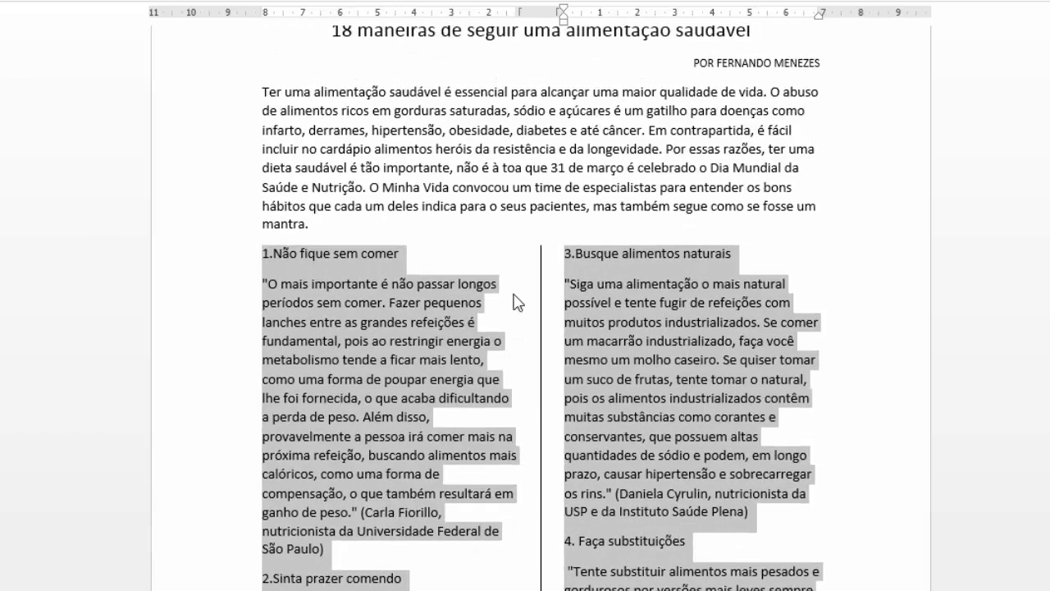
{"action": "scroll", "coordinate": [516, 302], "scroll_direction": "down", "scroll_amount": 8}
{"action": "scroll", "coordinate": [516, 302], "scroll_direction": "down", "scroll_amount": 12}
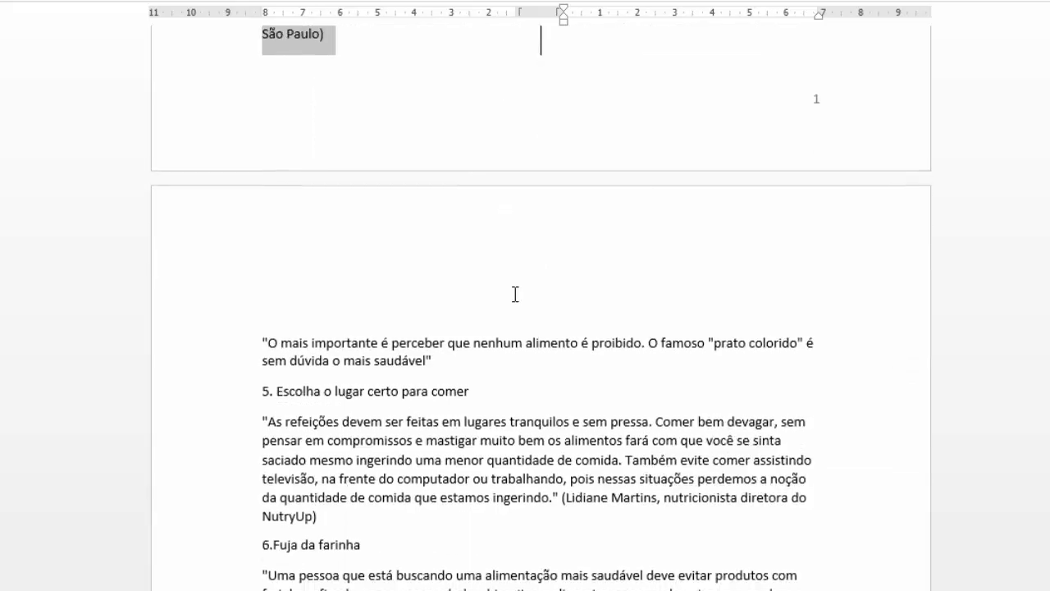
- Lay out sections 5 to 9, from "Escolha o lugar certo para comer" to "Seja persistente", in three columns
{"action": "left_click_drag", "start_coordinate": [267, 252], "coordinate": [564, 464]}
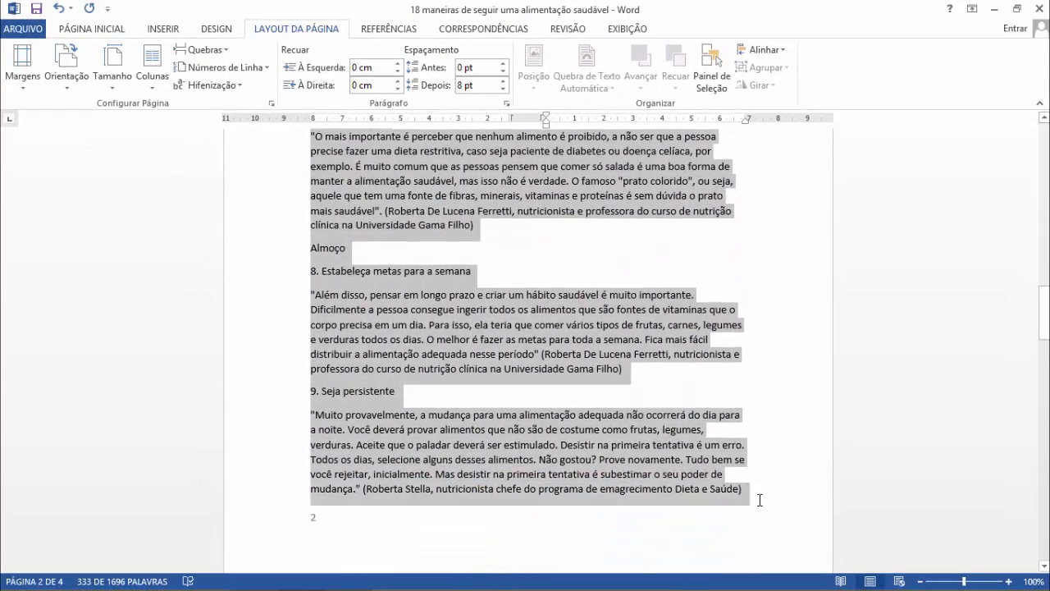
{"action": "left_click_drag", "start_coordinate": [759, 499], "coordinate": [760, 500]}
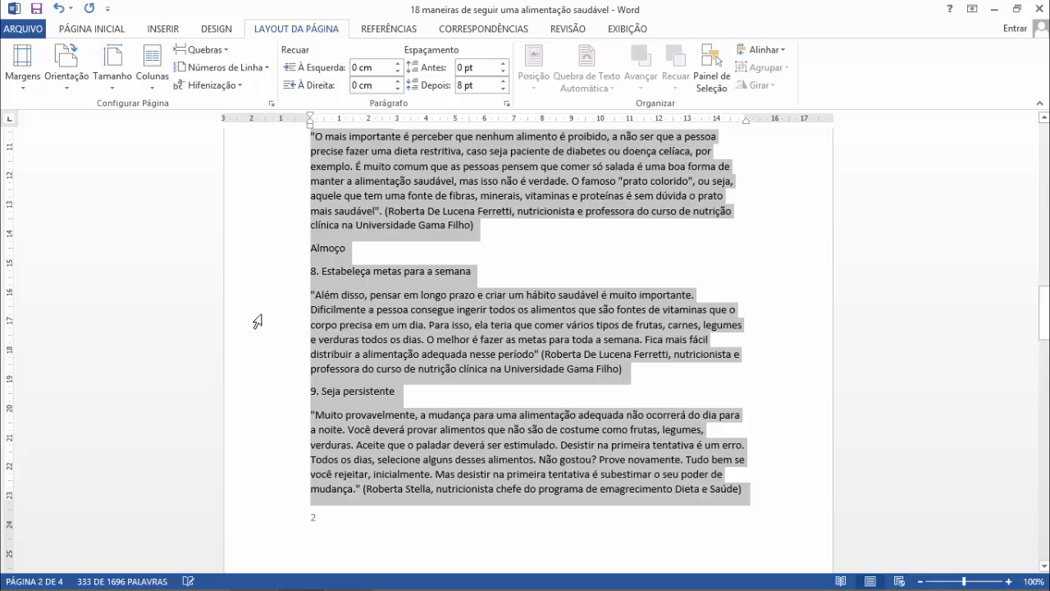
{"action": "left_click", "coordinate": [167, 91]}
{"action": "left_click", "coordinate": [187, 244]}
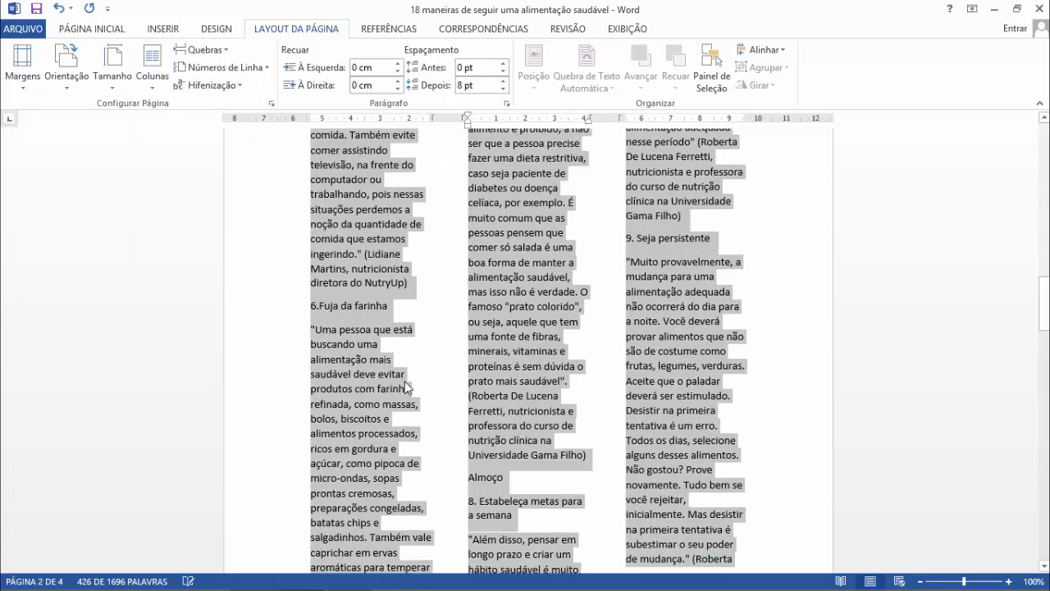
- Compare the single-, two- and three-column parts across pages 1 and 2, clearing the text selection
{"action": "scroll", "coordinate": [405, 381], "scroll_direction": "up", "scroll_amount": 10}
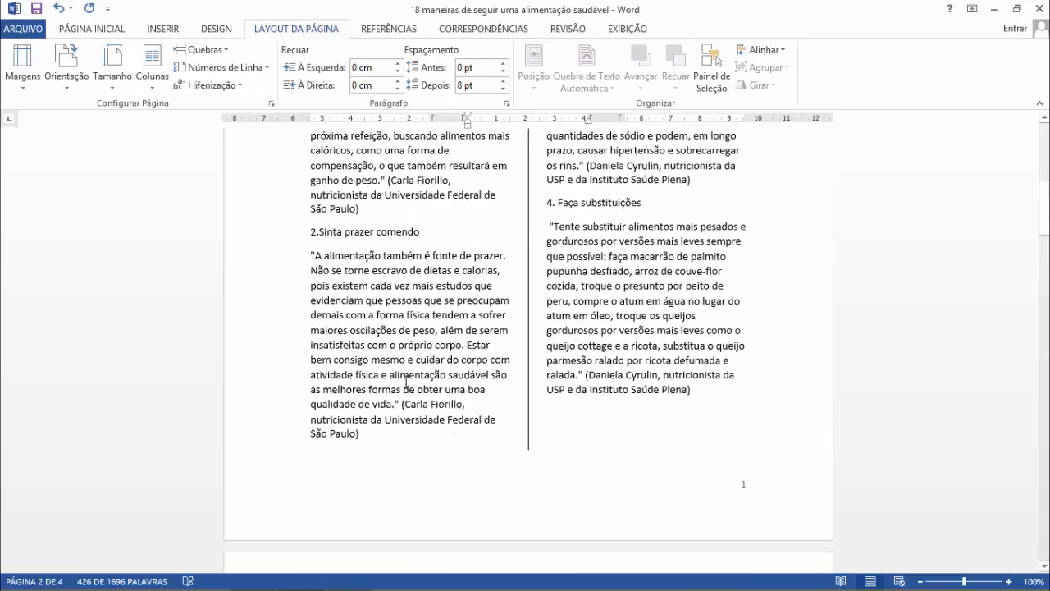
{"action": "scroll", "coordinate": [405, 381], "scroll_direction": "up", "scroll_amount": 10}
{"action": "scroll", "coordinate": [404, 381], "scroll_direction": "down", "scroll_amount": 4}
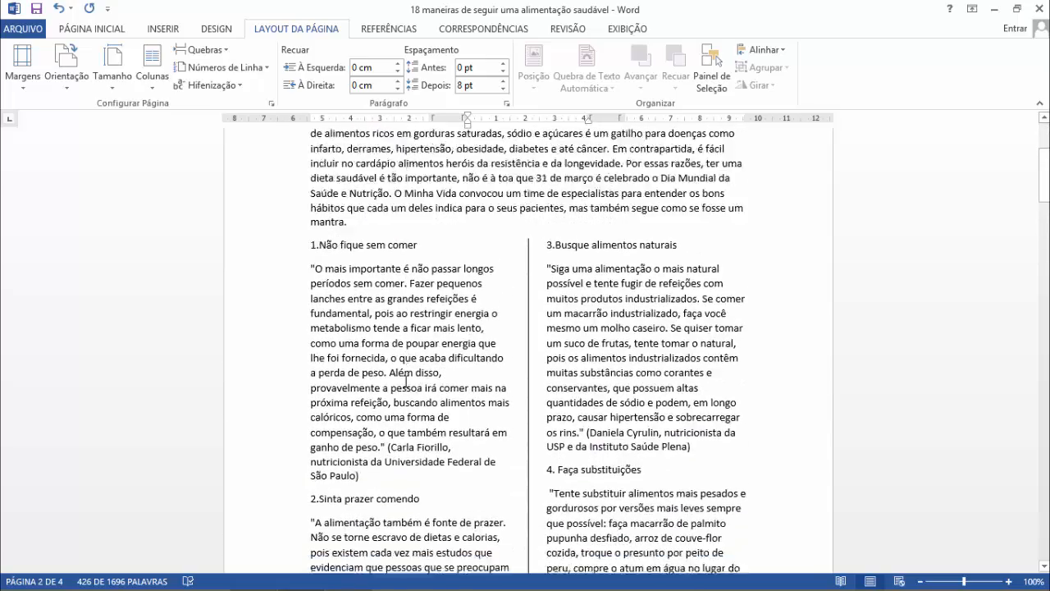
{"action": "scroll", "coordinate": [405, 381], "scroll_direction": "down", "scroll_amount": 15}
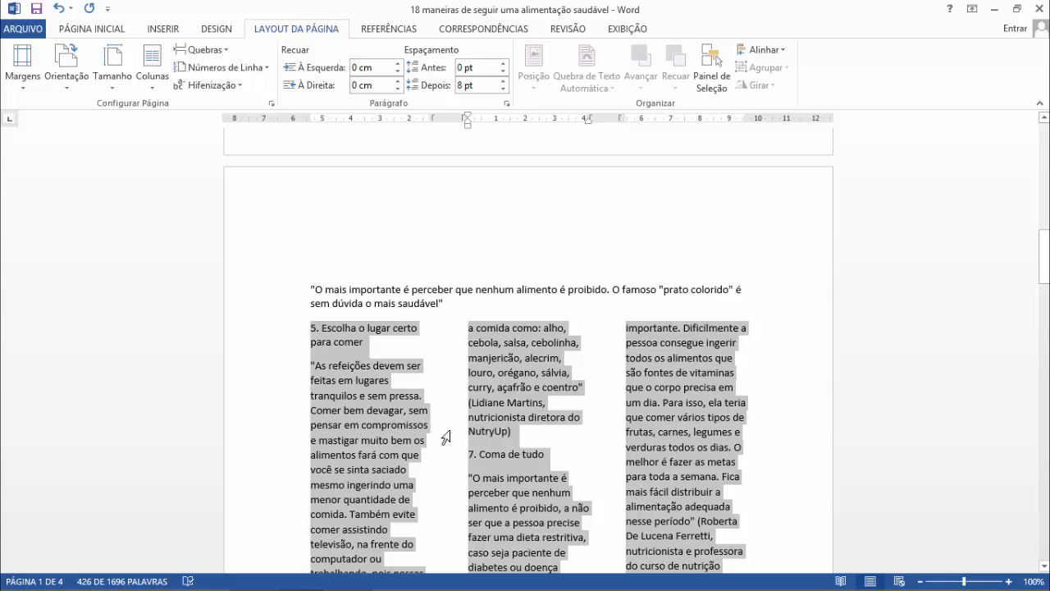
{"action": "left_click", "coordinate": [661, 313]}
{"action": "scroll", "coordinate": [607, 336], "scroll_direction": "up", "scroll_amount": 10}
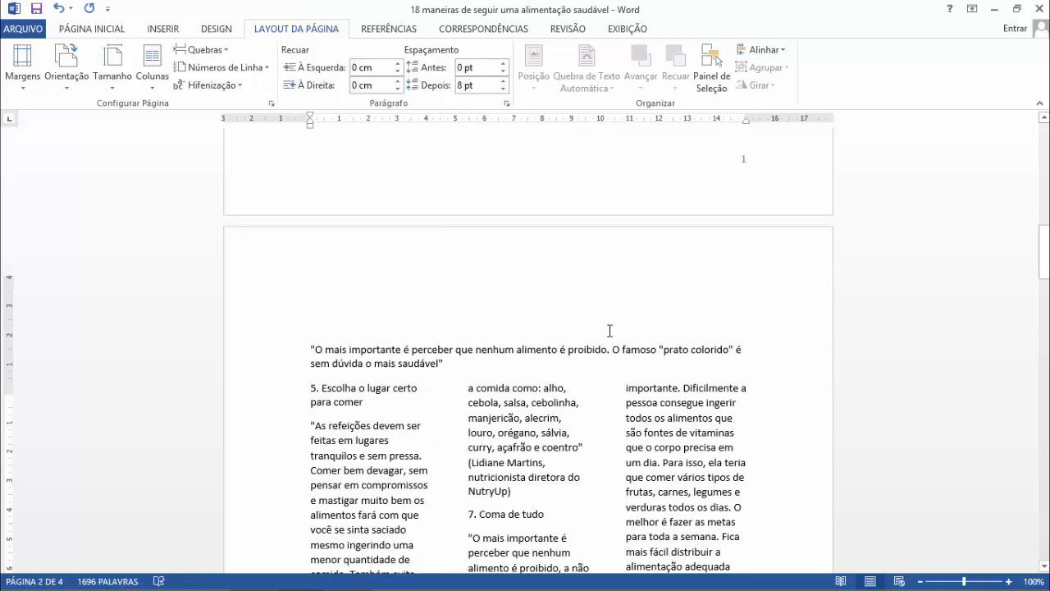
{"action": "scroll", "coordinate": [480, 314], "scroll_direction": "up", "scroll_amount": 5}
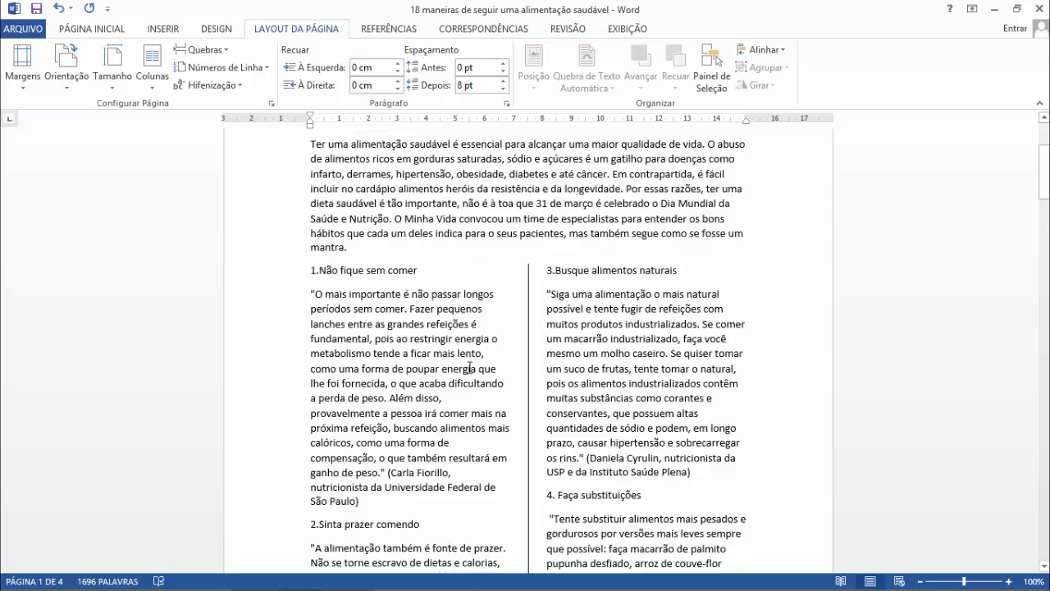